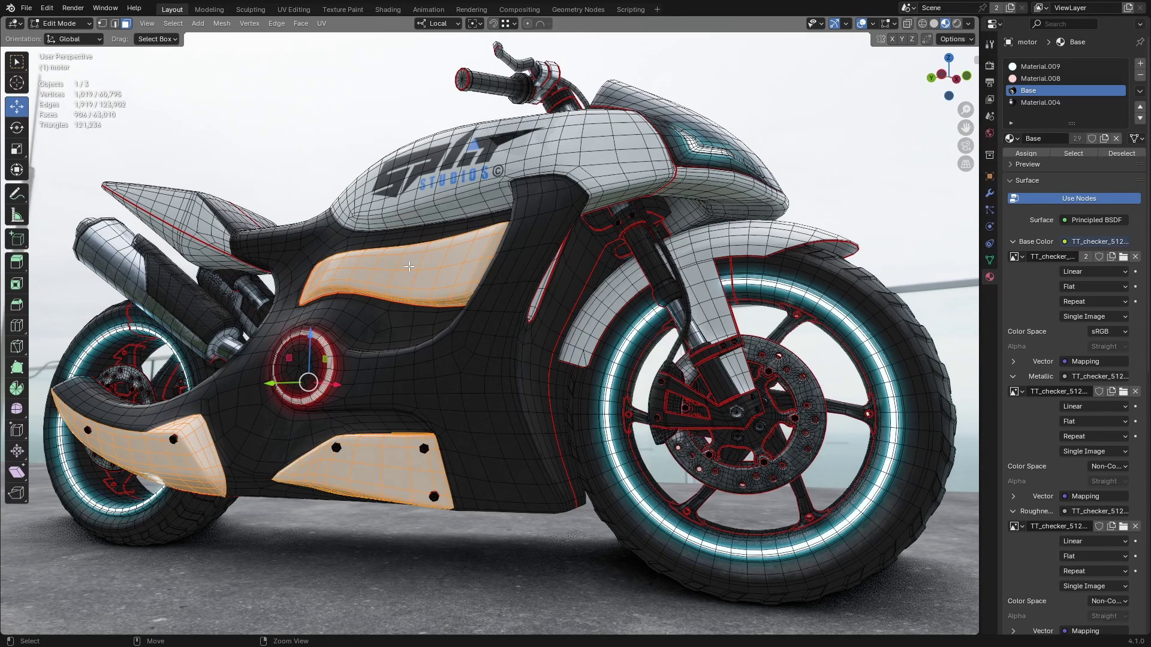
Return the motorcycle from Edit Mode to Object Mode and view the whole bike
key("Tab")
mouse_move(329, 234)
left_mouse_down()
mouse_move(321, 295)
mouse_move(518, 226)
mouse_move(327, 247)
mouse_move(522, 491)
mouse_move(110, 452)
mouse_move(157, 480)
left_mouse_up()
key("ctrl+Tab")
scroll(456, 358, "down", 5)
right_click(457, 358)
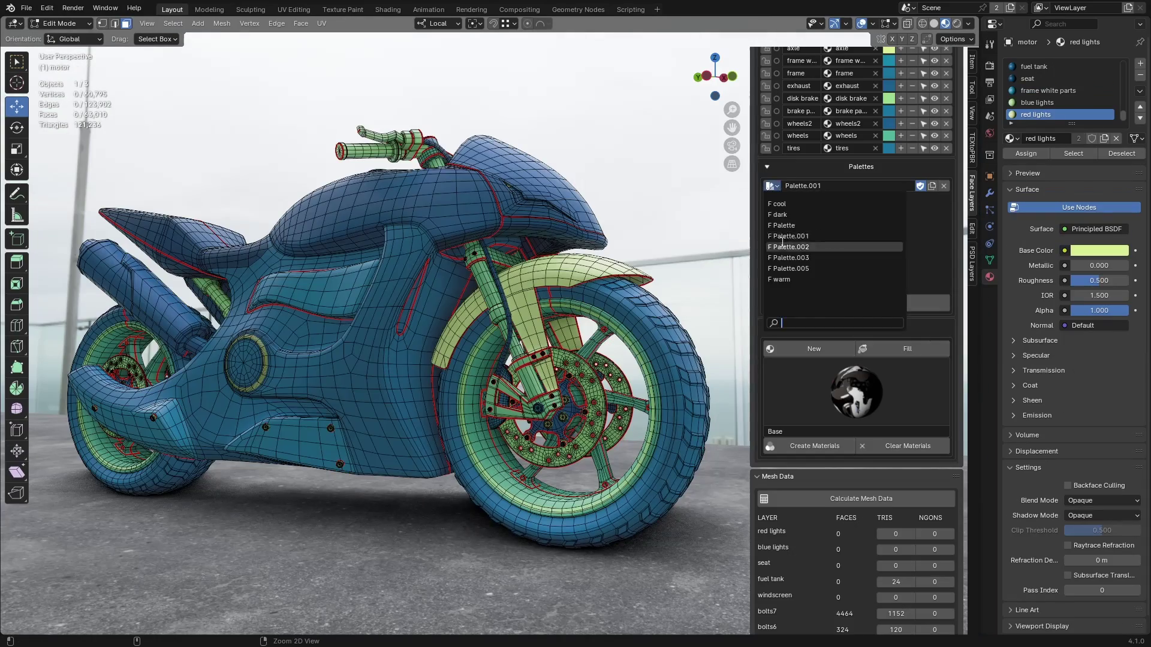
Randomize the motorcycle's material colors using Palette.003
left_click(783, 246)
left_click(802, 305)
left_click(801, 304)
left_click(801, 305)
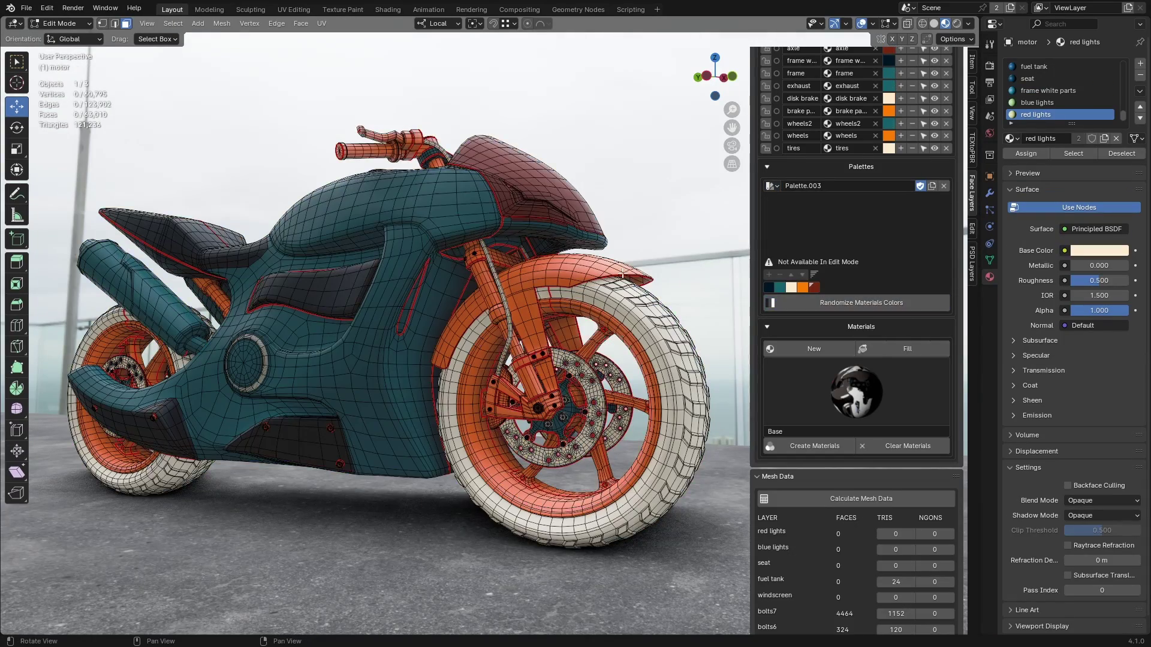
Load the dark palette and randomize the motorcycle's material colors with it
left_click(772, 185)
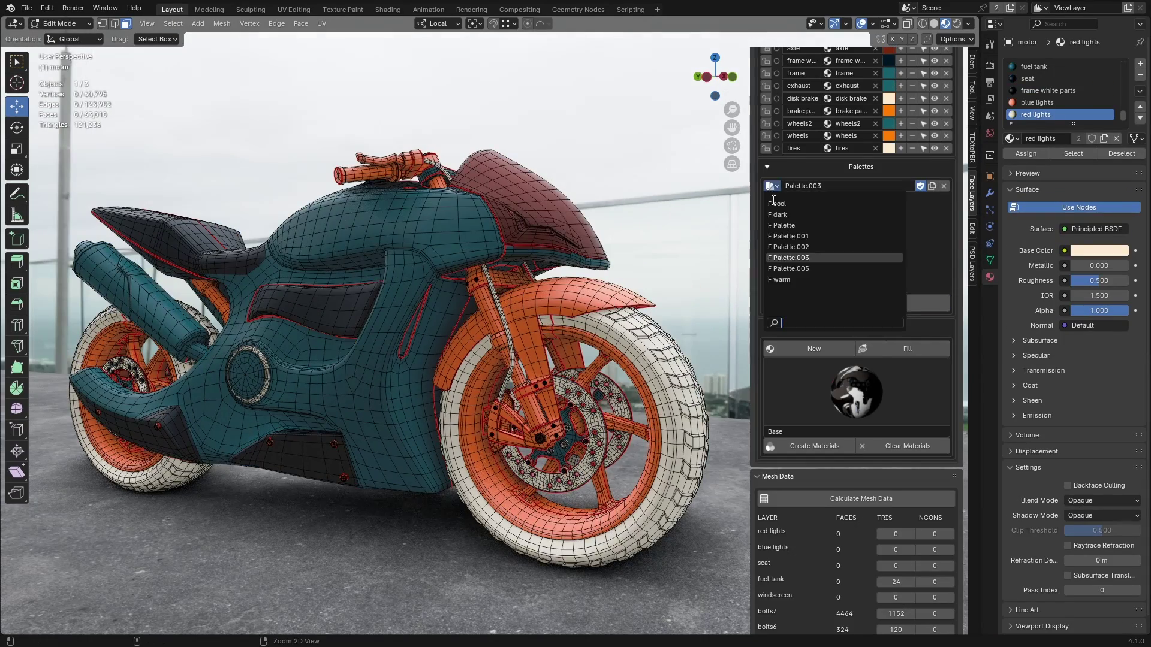
left_click(783, 214)
left_click(813, 303)
left_click(812, 300)
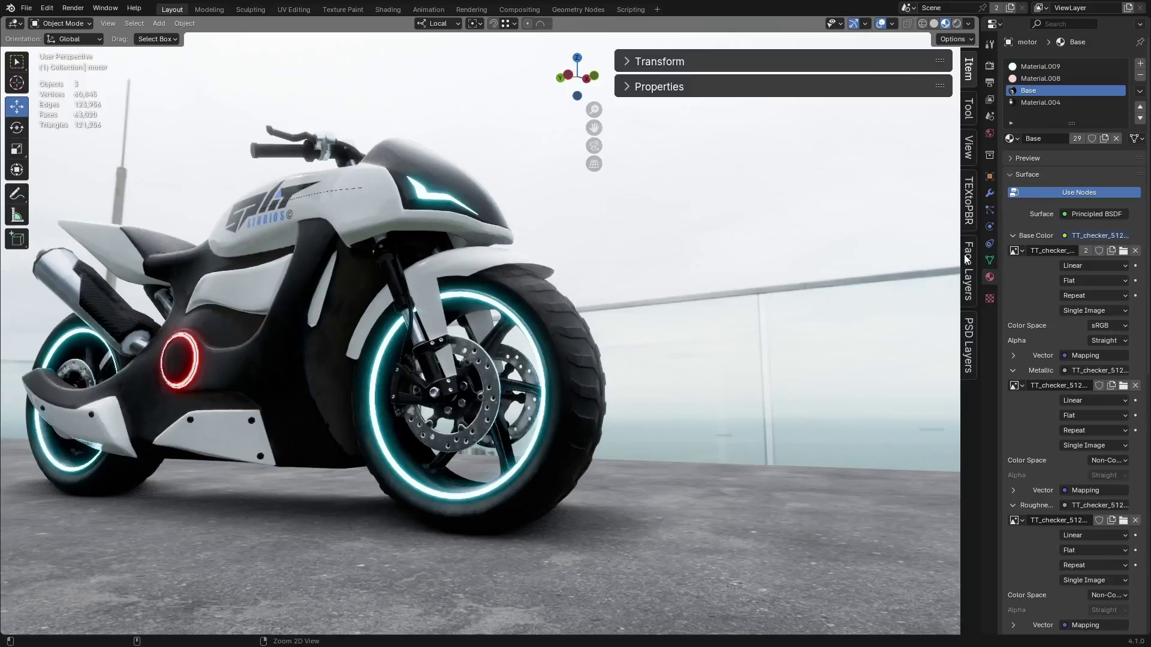
Collapse the face layer and mesh data sections and scan the motorcycle mesh for errors
left_click(966, 259)
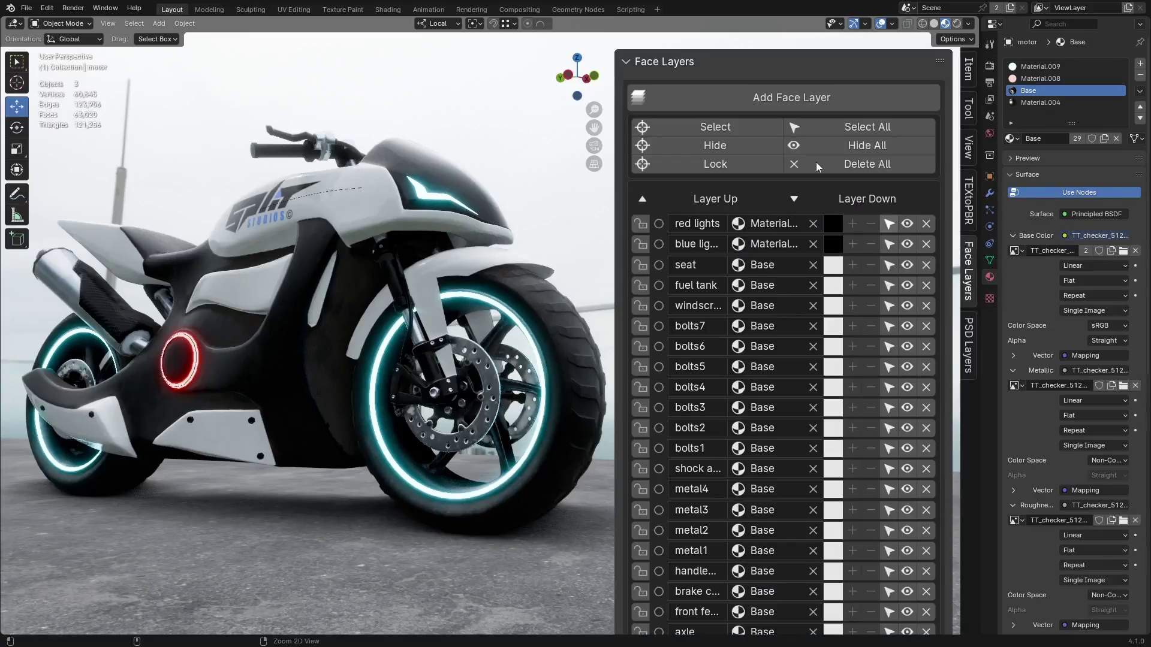
left_click(659, 61)
left_click(659, 86)
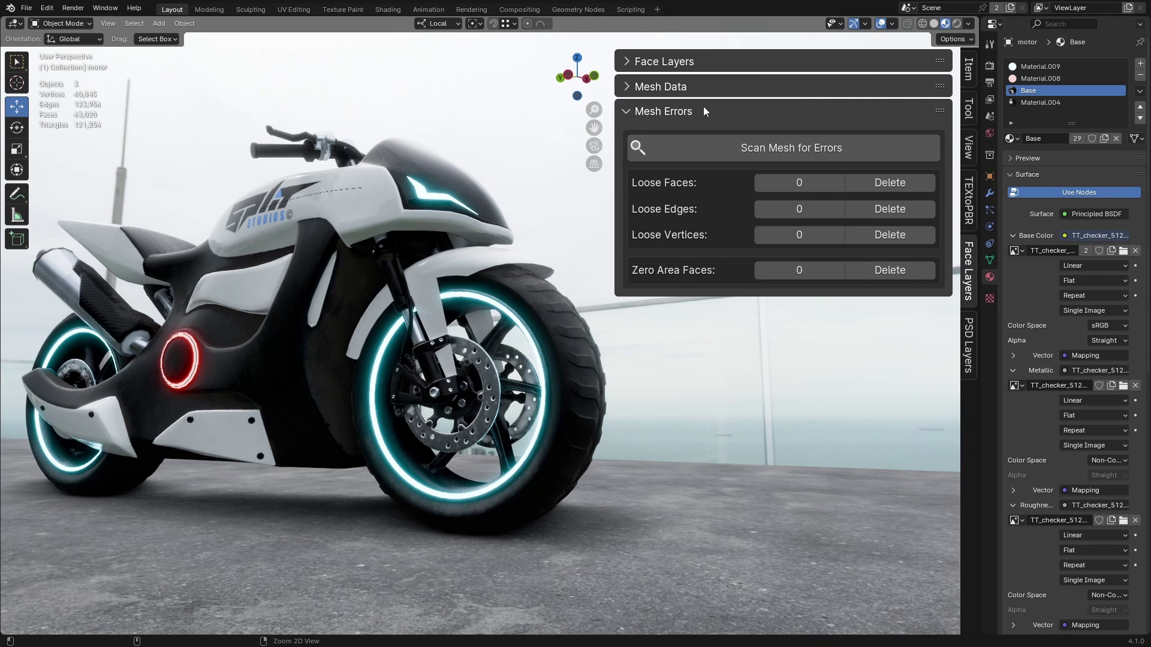
left_click(768, 149)
Select the loose edges and loose vertices for review, and delete all loose faces, edges and vertices
left_click(780, 208)
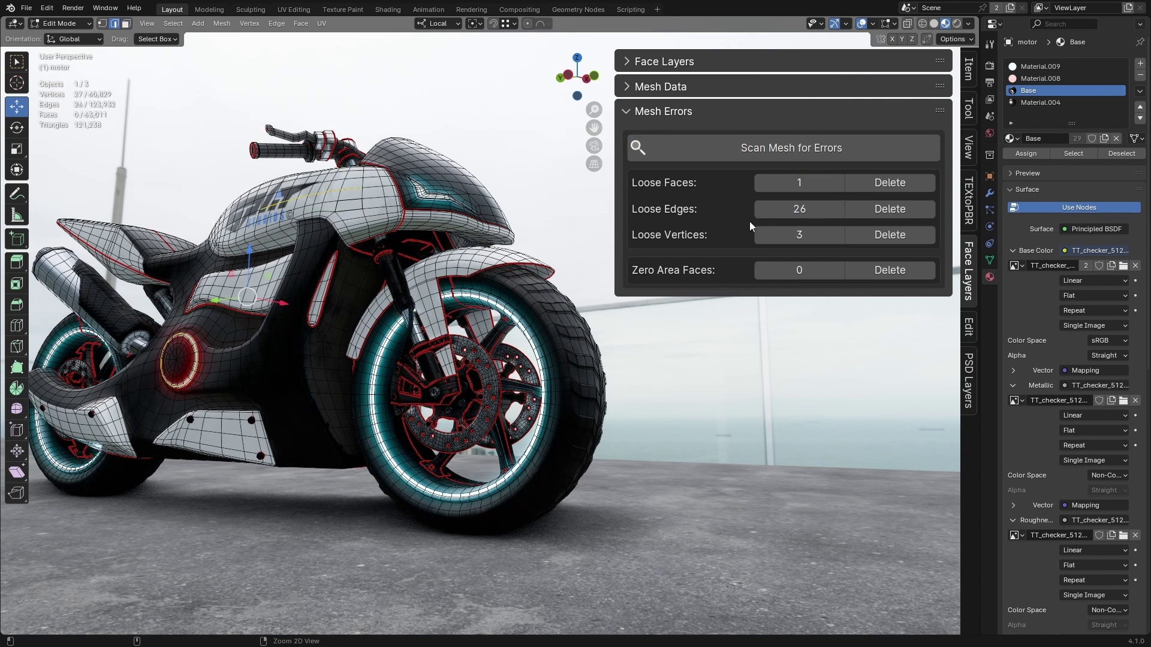
left_click(799, 235)
left_click(887, 182)
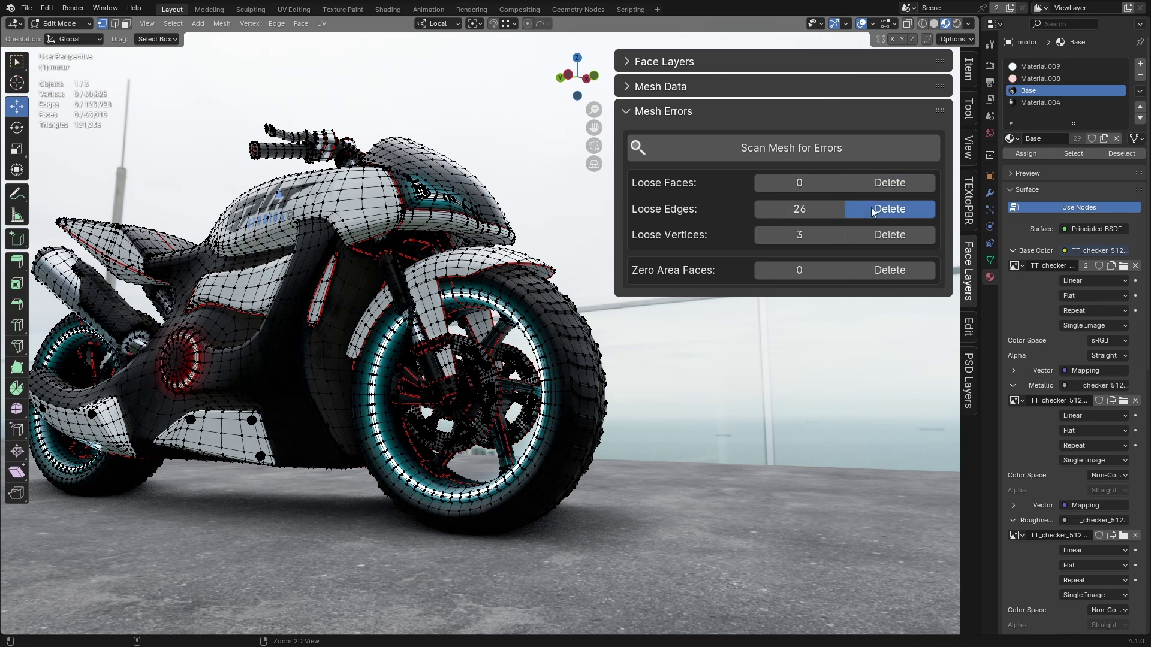
left_click(876, 235)
Examine the mesh data by selecting the triangles of the fuel tank, bolts7 and bolts5 layers and the exhaust n-gons
left_click(688, 88)
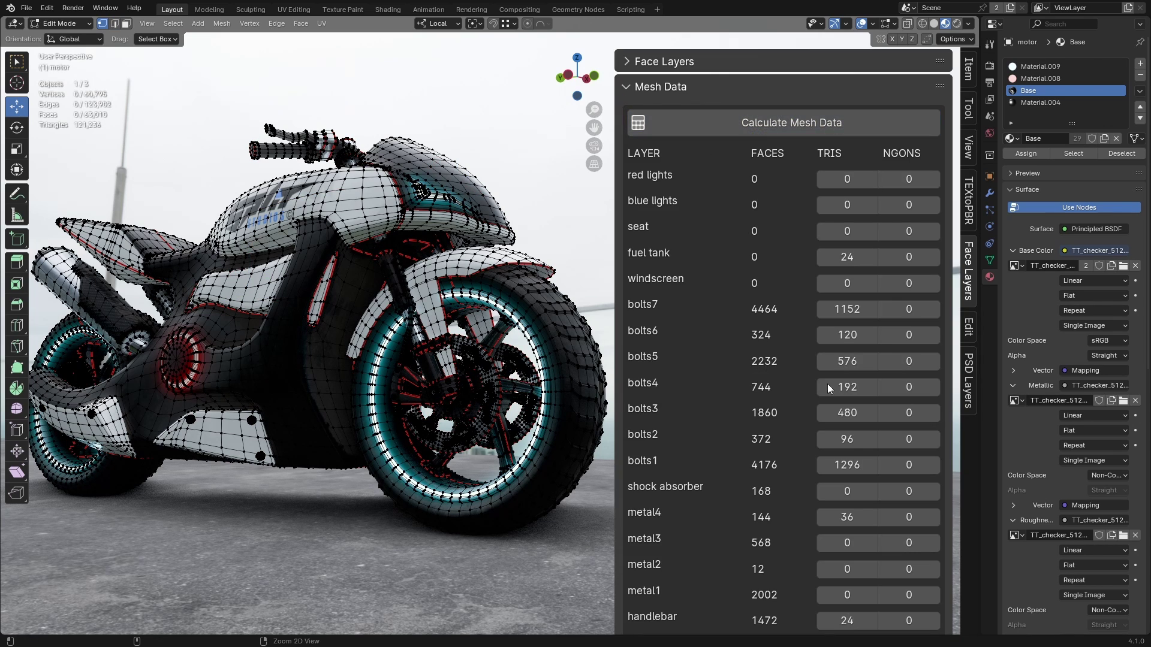
left_click(847, 256)
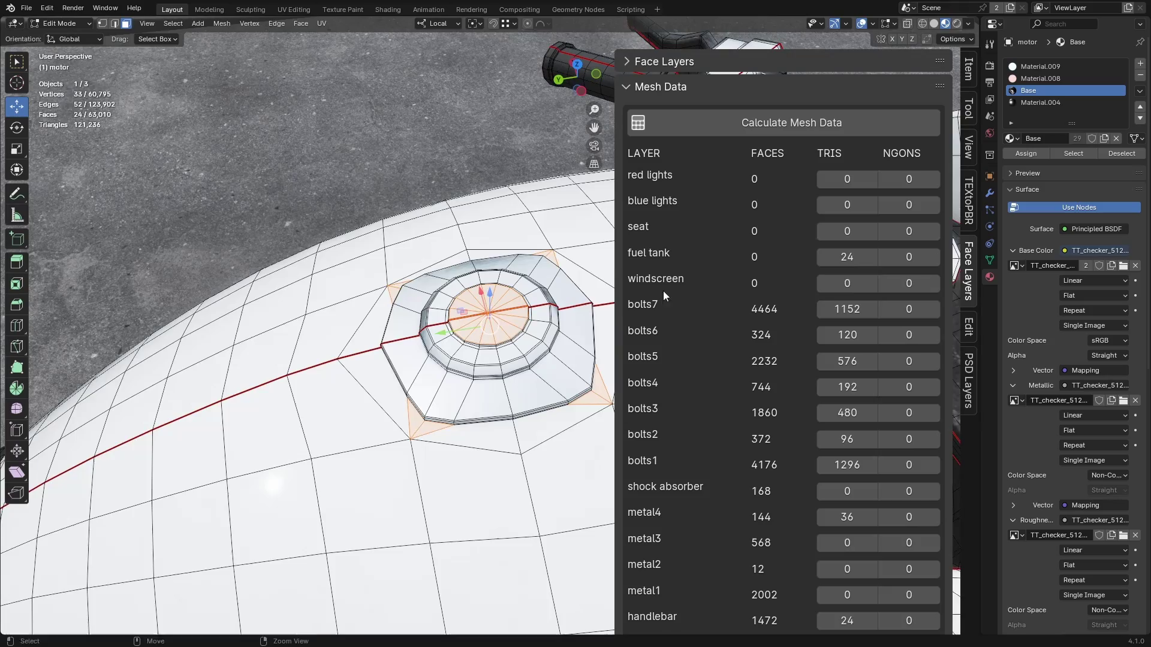
left_click(846, 308)
key("alt+z")
left_click_drag(503, 338, 477, 318, "alt")
scroll(475, 315, "up", 5)
scroll(331, 408, "up", 5)
left_click_drag(378, 347, 459, 321, "alt")
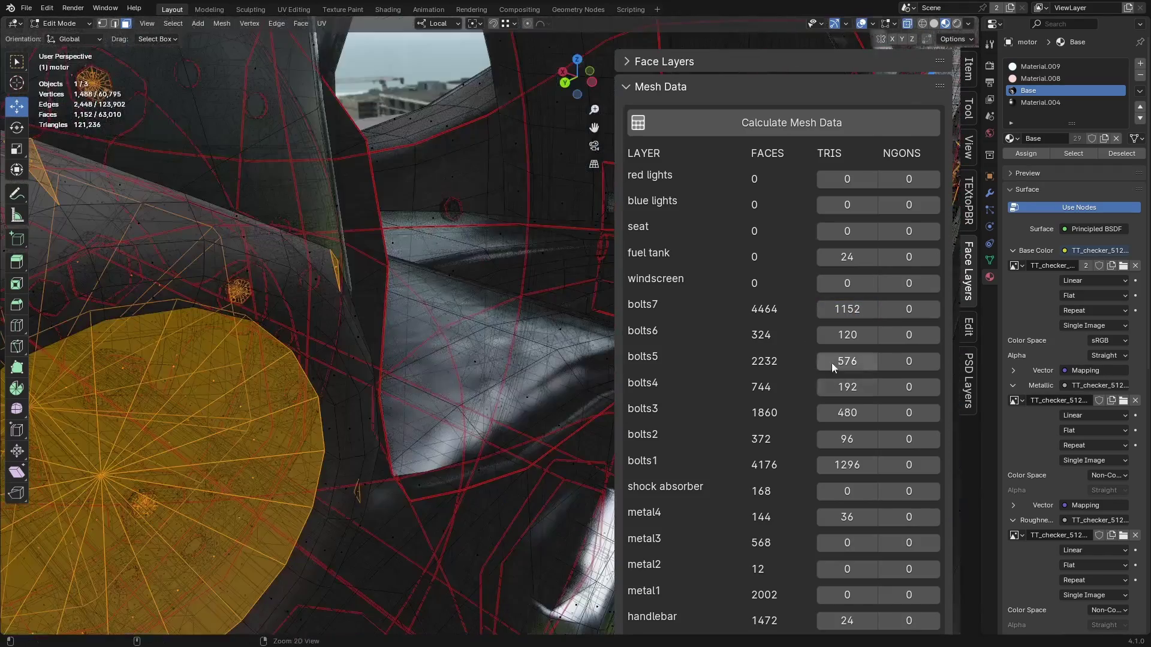
left_click(832, 362)
scroll(893, 414, "down", 10)
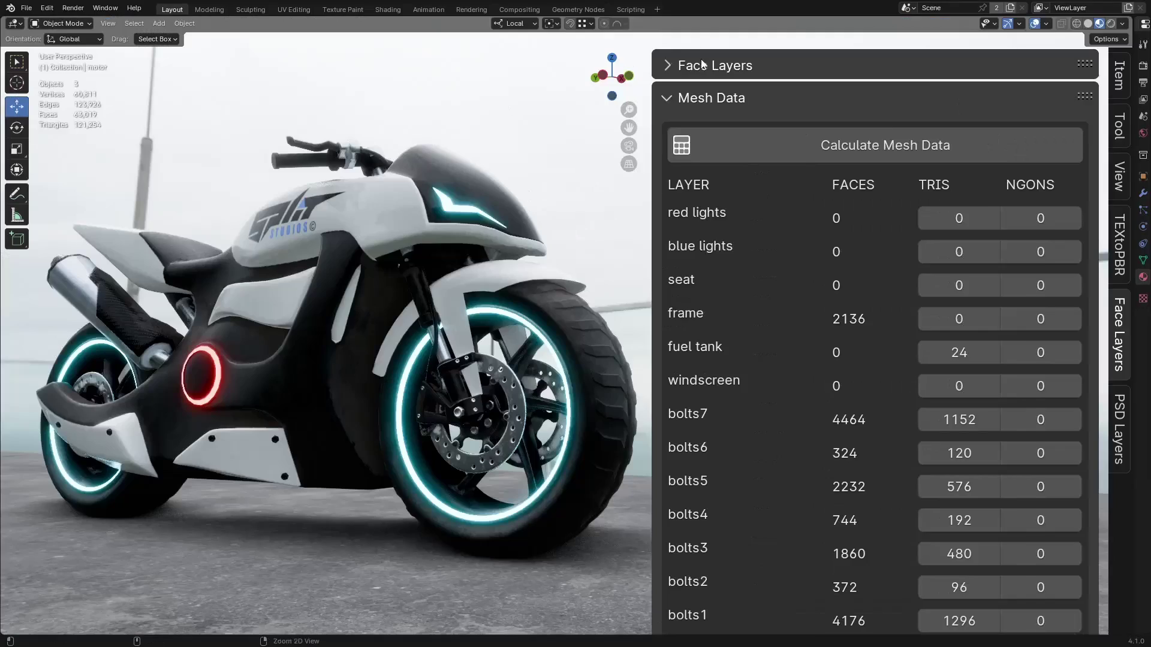
Expand the face layers and pick parts in the viewport, including the windscreen and fuel tank, with the Select and Hide tools
left_click(703, 64)
left_click(788, 153)
left_click(773, 174)
left_click(480, 180)
left_click(323, 210)
left_click(288, 300)
key("Tab")
key("Tab")
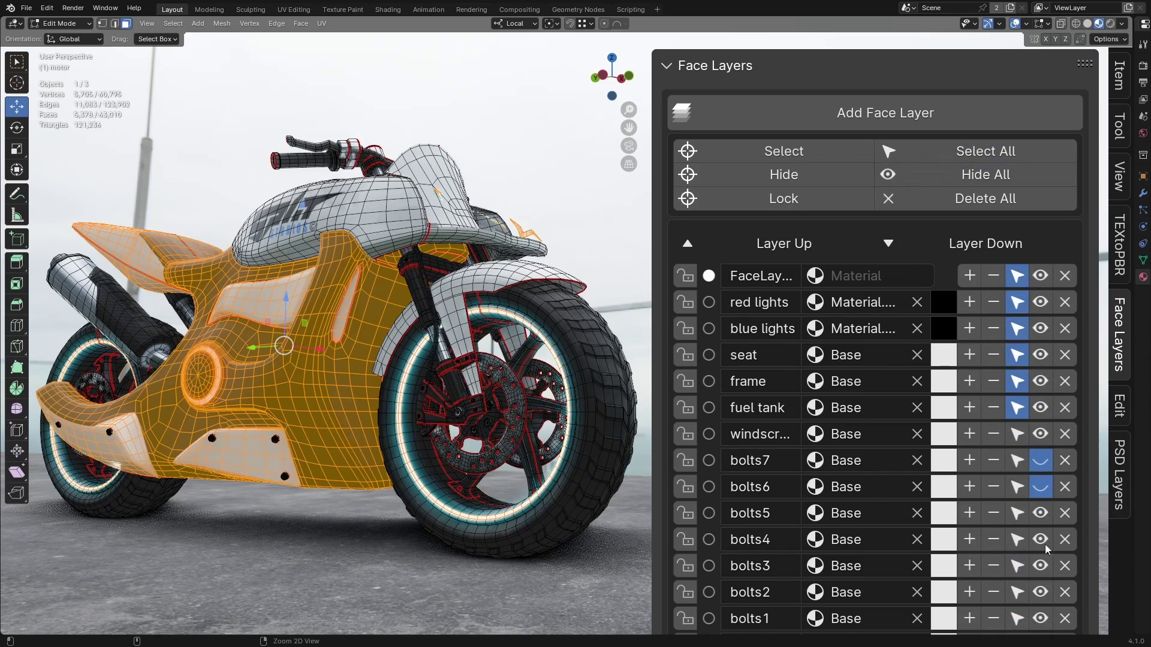
Select the top six face layers through fuel tank, and hide bolt layers from bolts7 onward
left_click_drag(1017, 276, 1017, 407)
left_click_drag(1038, 461, 1039, 572)
left_click(1035, 487)
Lock the face layers from the topmost one to seat and from bolts7 to bolts2
left_click_drag(685, 276, 686, 360)
left_click_drag(689, 462, 688, 592)
Toggle the selection and visibility of all face layers on and off, and toggle the locks down to bolts2
left_click(955, 155)
left_click(954, 154)
left_click(962, 175)
left_click(962, 175)
left_click_drag(690, 277, 685, 595)
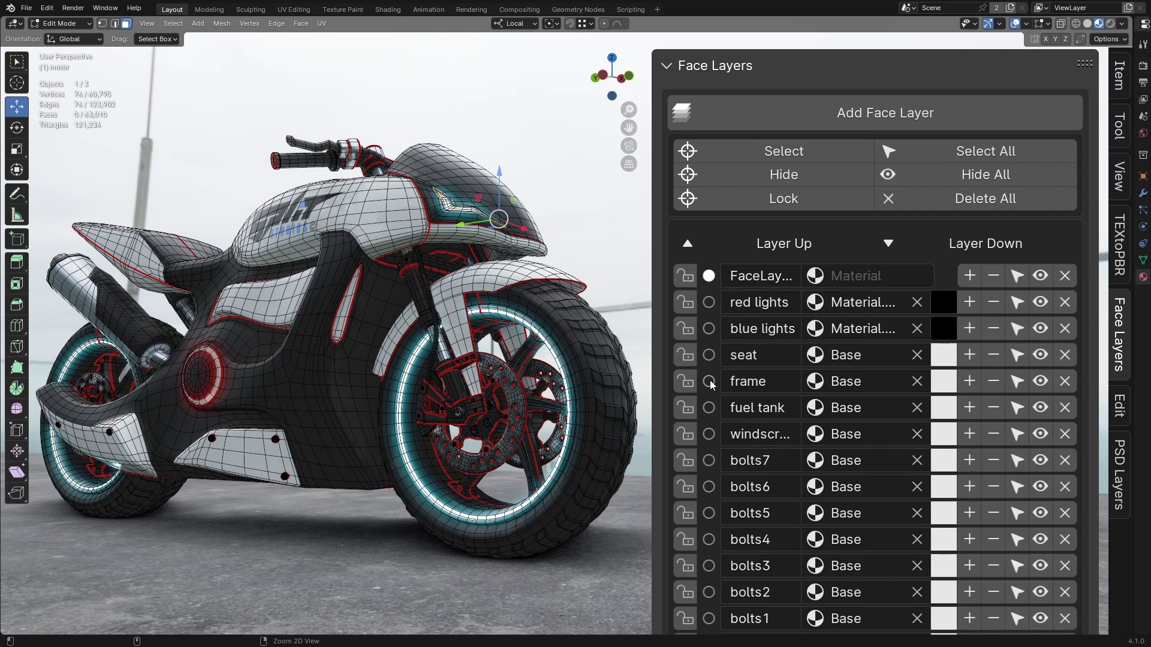
Move the frame layer below fuel tank and give it a different material colored magenta (hue 0.867, saturation 0.879, value 0.531)
left_click(709, 381)
left_click(791, 244)
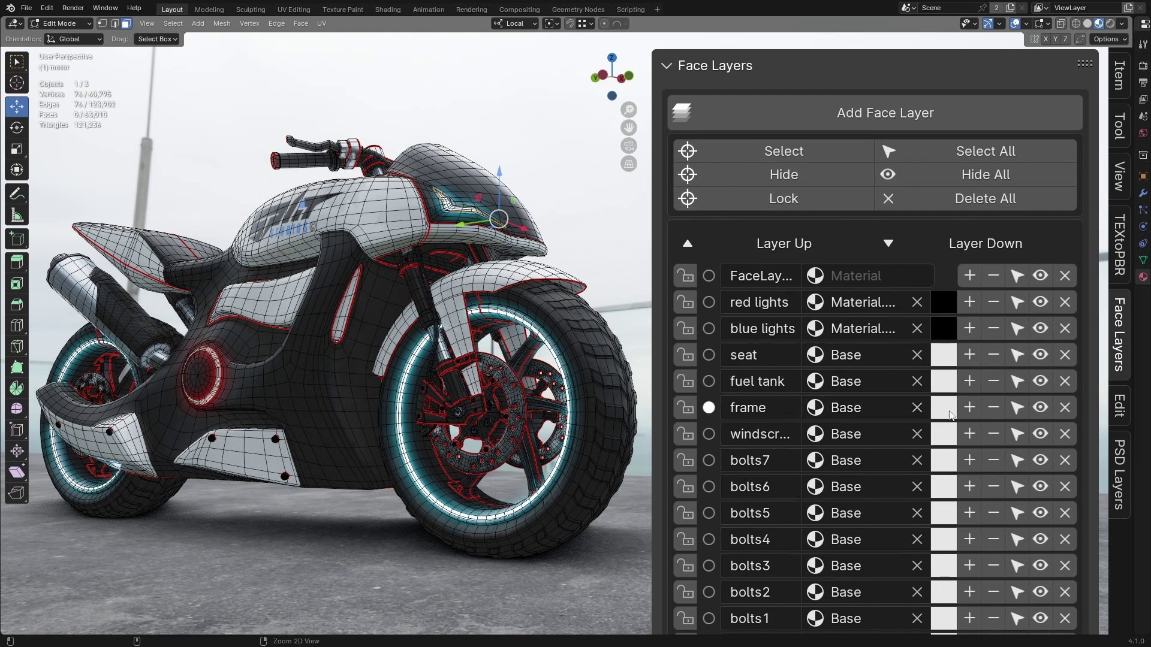
left_click(845, 407)
left_click(875, 278)
left_click(943, 408)
left_click(853, 189)
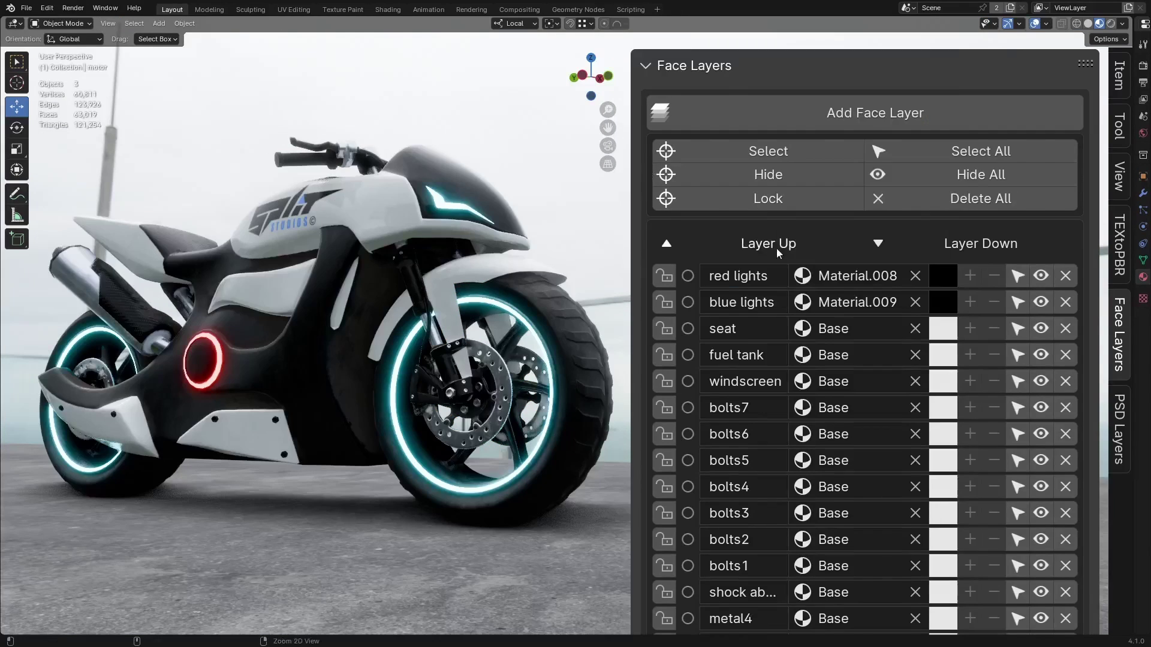
Create a new material, and choose Material.001 as the active material for filling
scroll(774, 303, "down", 15)
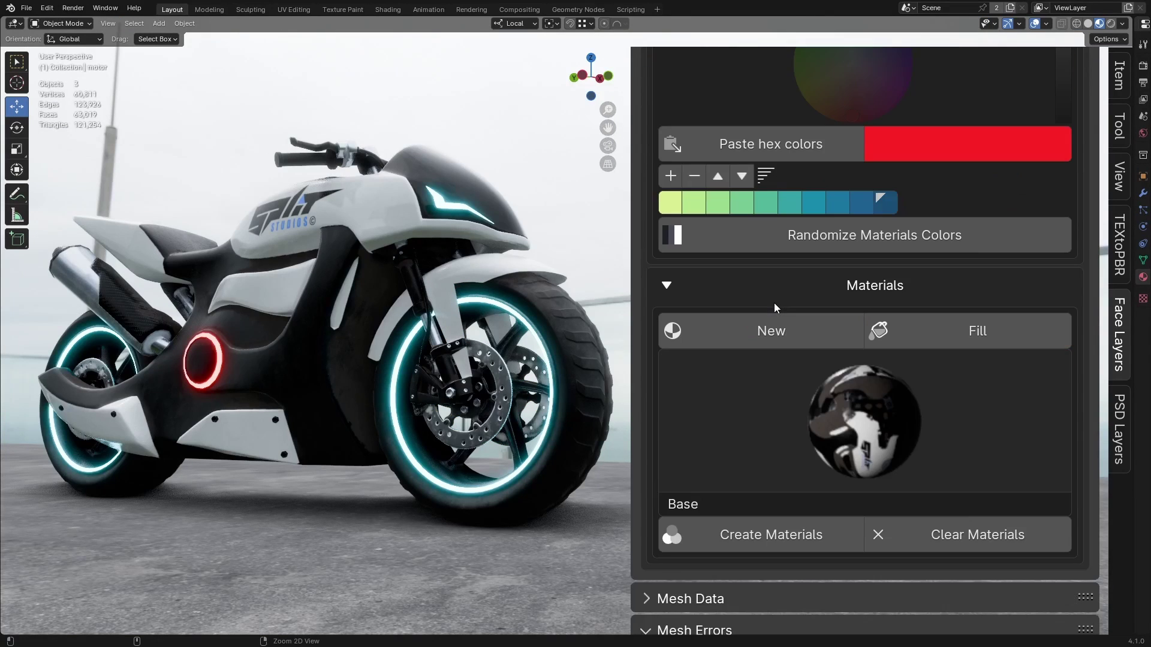
scroll(774, 306, "down", 3)
left_click(749, 201)
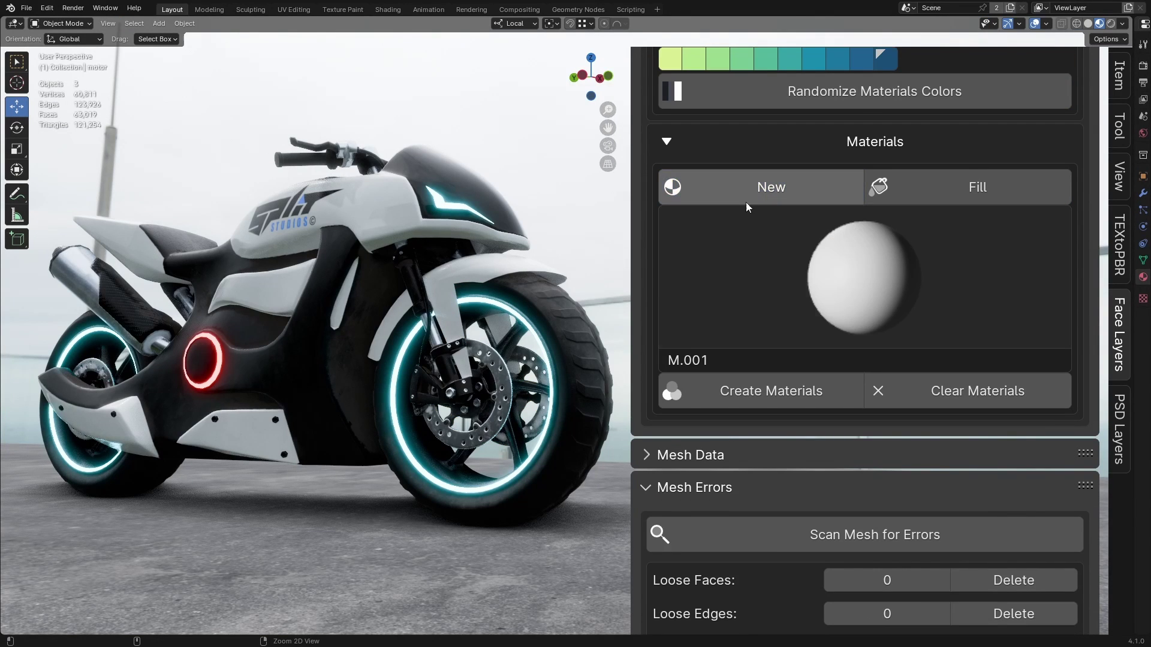
left_click(896, 202)
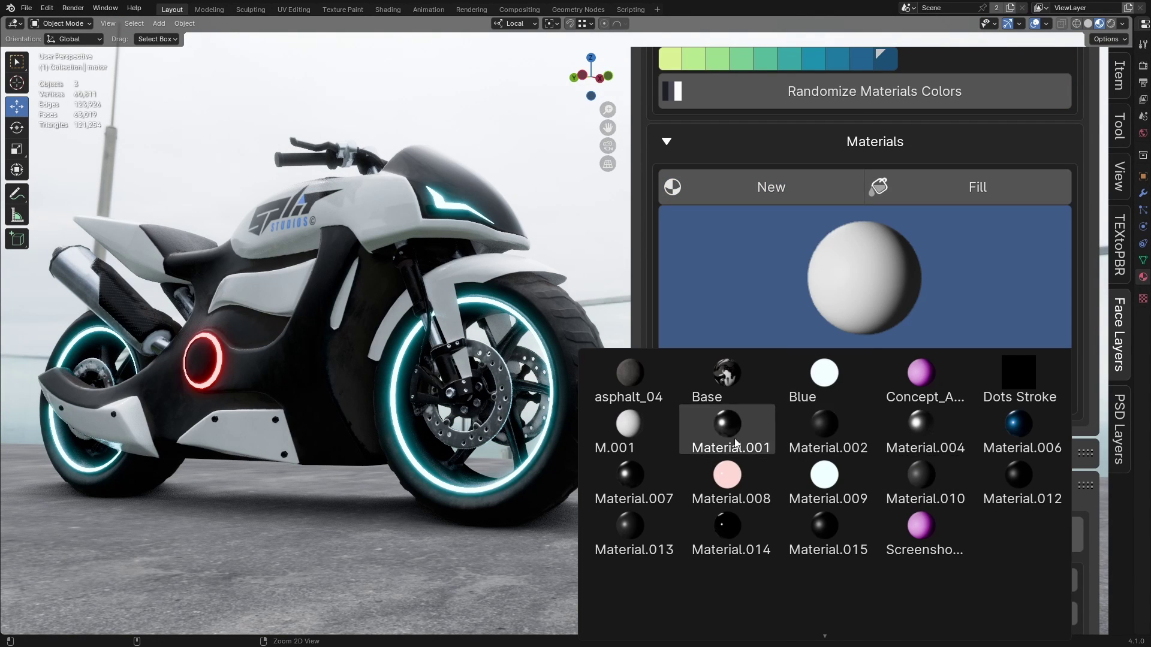
left_click(743, 425)
Fill the windscreen, fuel tank, frame, side panels, front fender and tires with Material.001
left_click(967, 189)
left_click(429, 182)
left_click(367, 191)
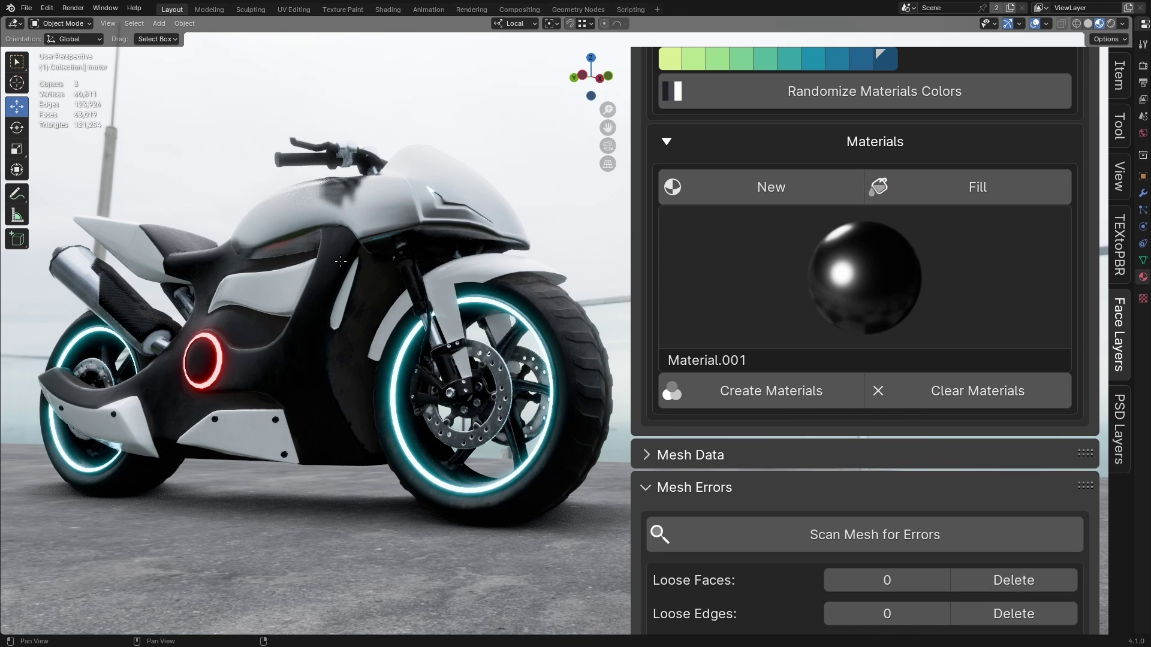
left_click(398, 287)
left_click(460, 345)
left_click(474, 354)
left_click(568, 307)
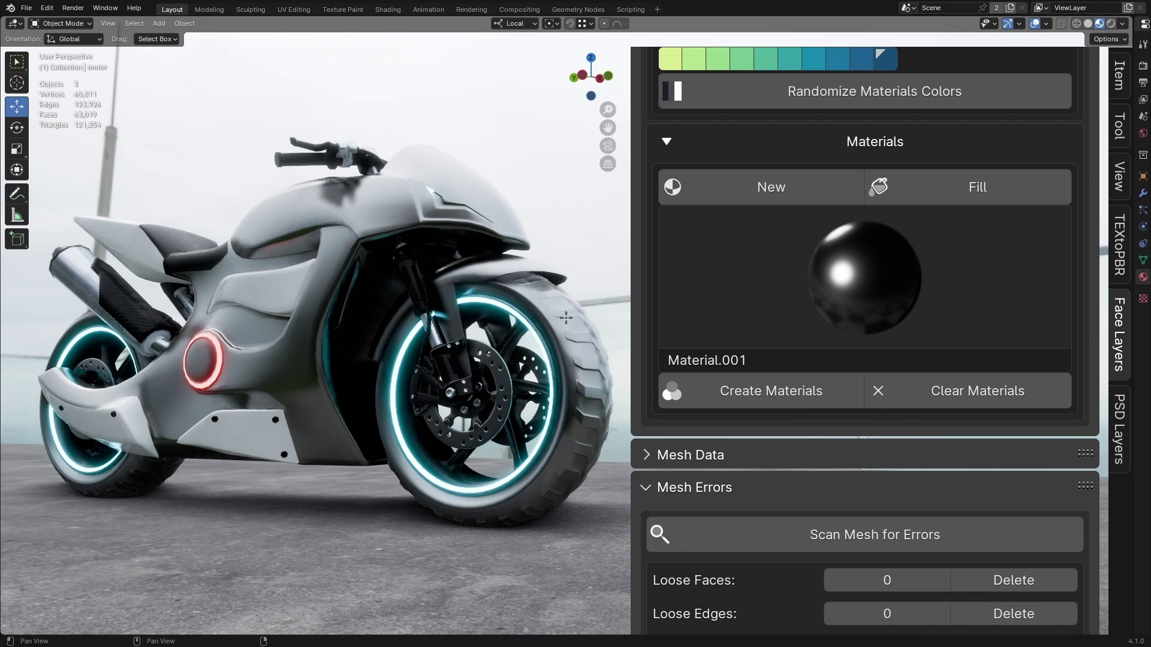
Create materials for all face layers with the Principled BSDF surface type and Random Colors
left_click(766, 398)
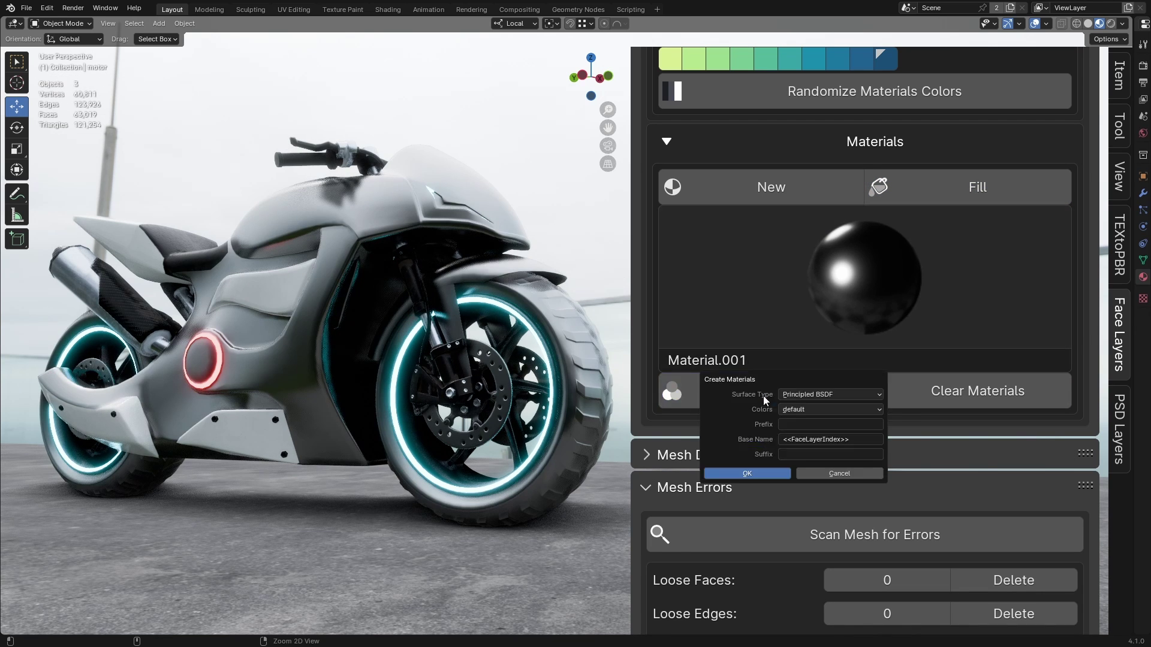
left_click(799, 396)
left_click(812, 409)
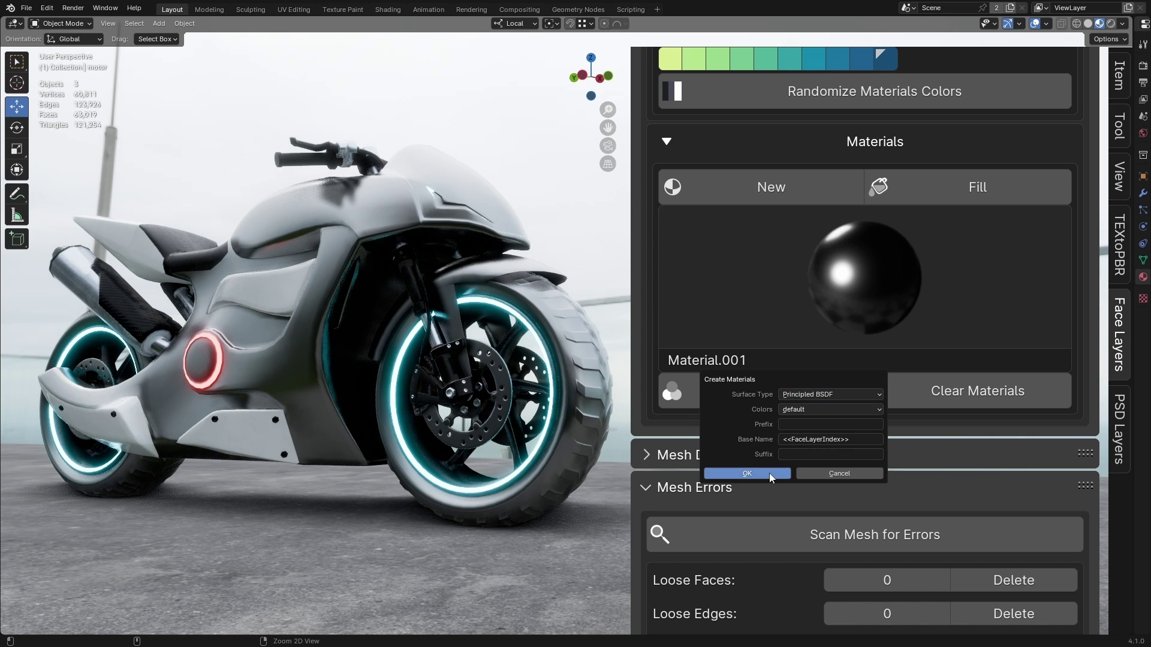
left_click(797, 410)
left_click(804, 437)
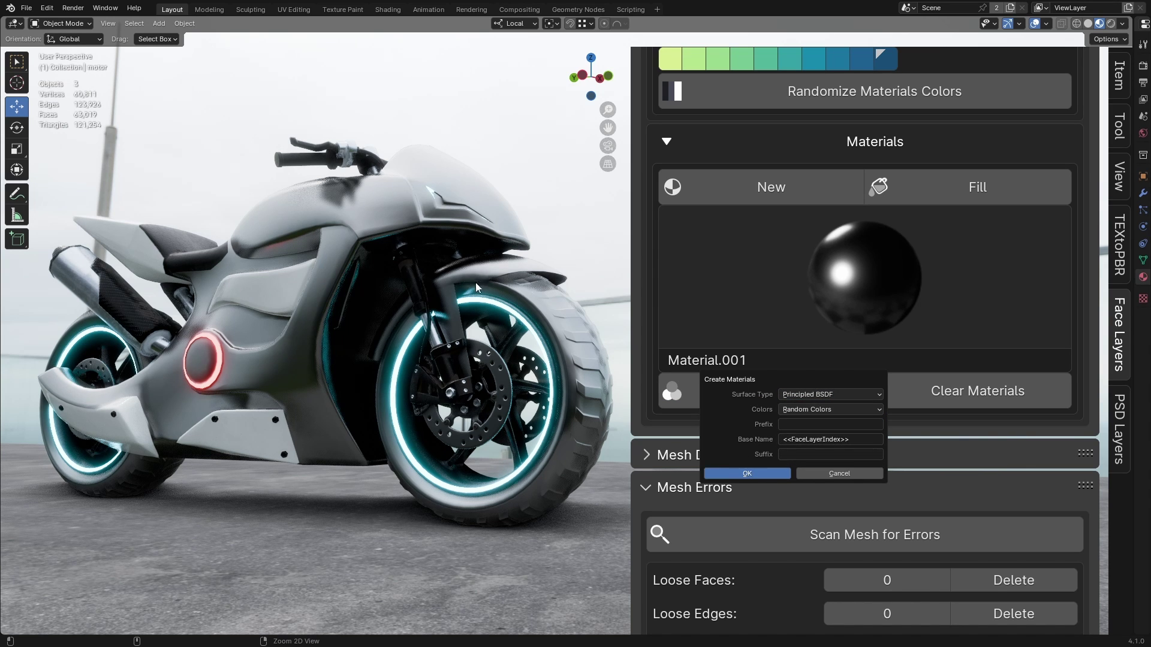
key("Return")
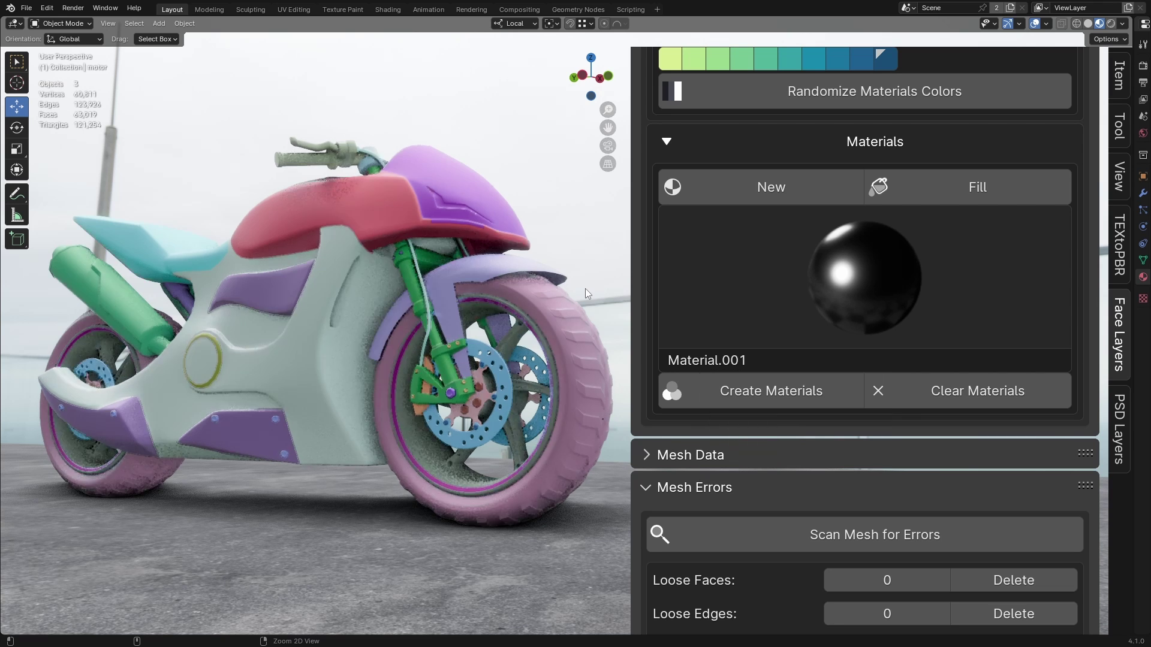
Clear the face layer materials using the Delete Materials action
left_click(969, 391)
left_click(1007, 390)
left_click(1013, 417)
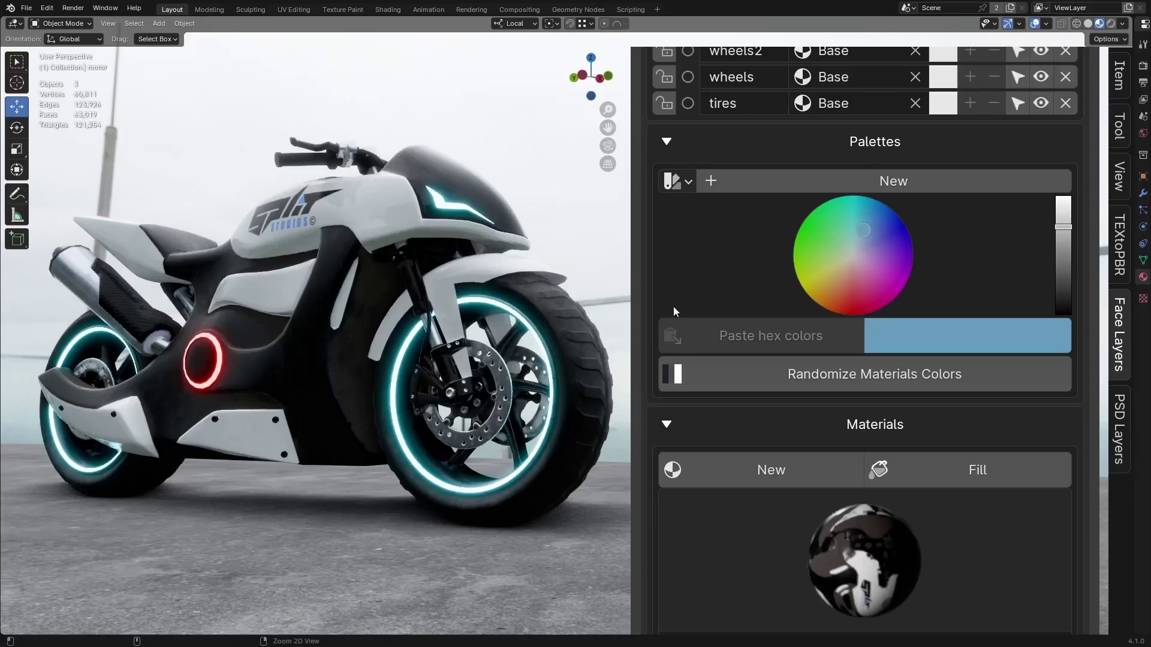
Load the dark palette to view its colors, and switch to the one named Palette
left_click(672, 181)
left_click(686, 238)
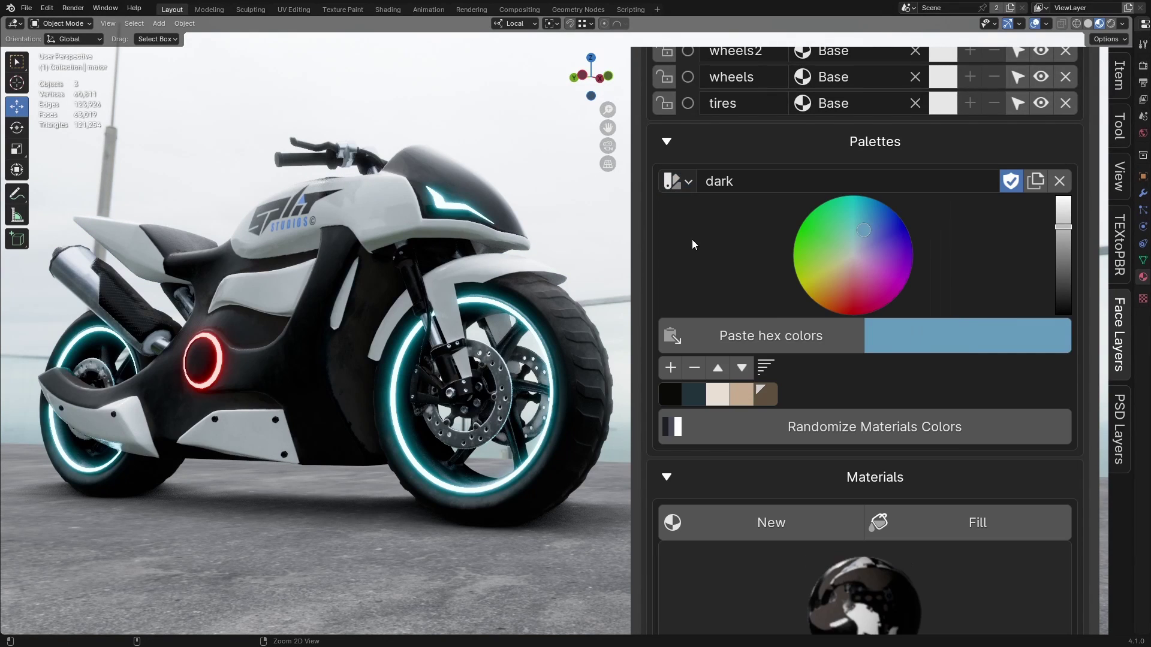
left_click(673, 181)
left_click(707, 265)
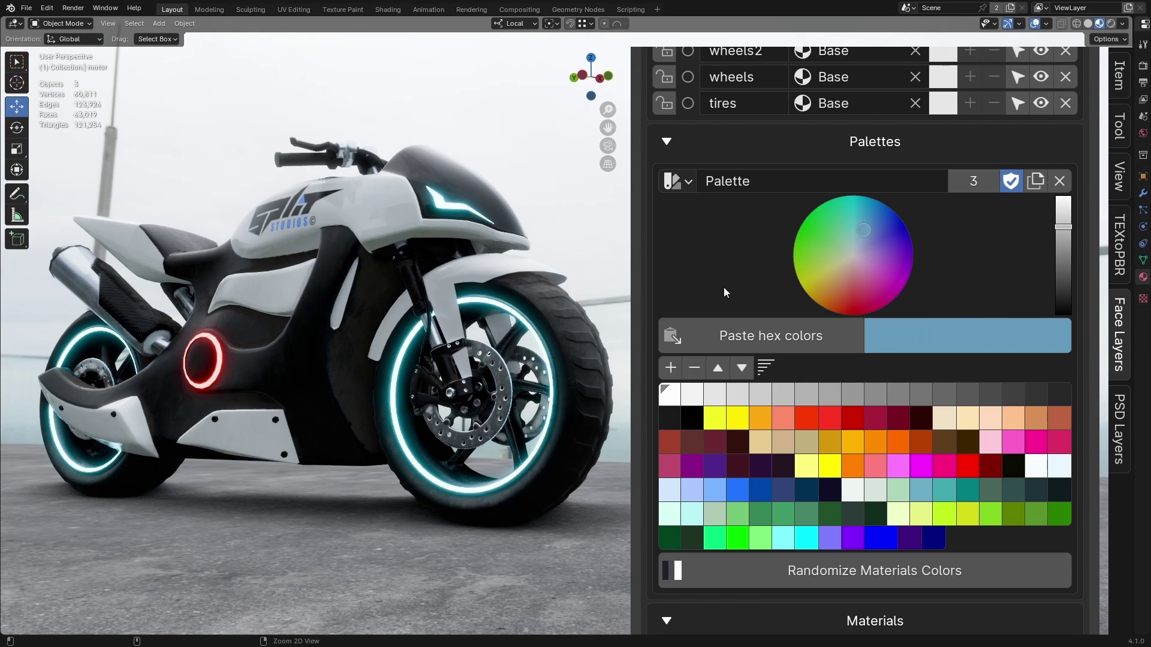
Switch to another saved palette, unlink it, and create a new empty palette
left_click(672, 181)
left_click(707, 337)
left_click(1058, 181)
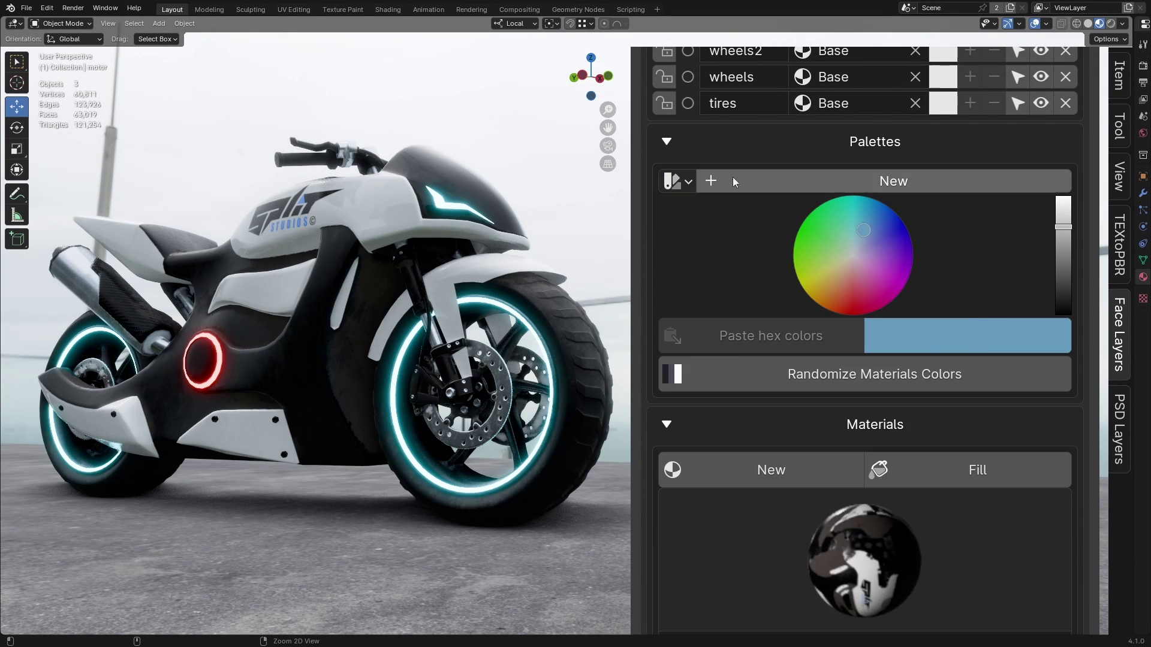
left_click(747, 181)
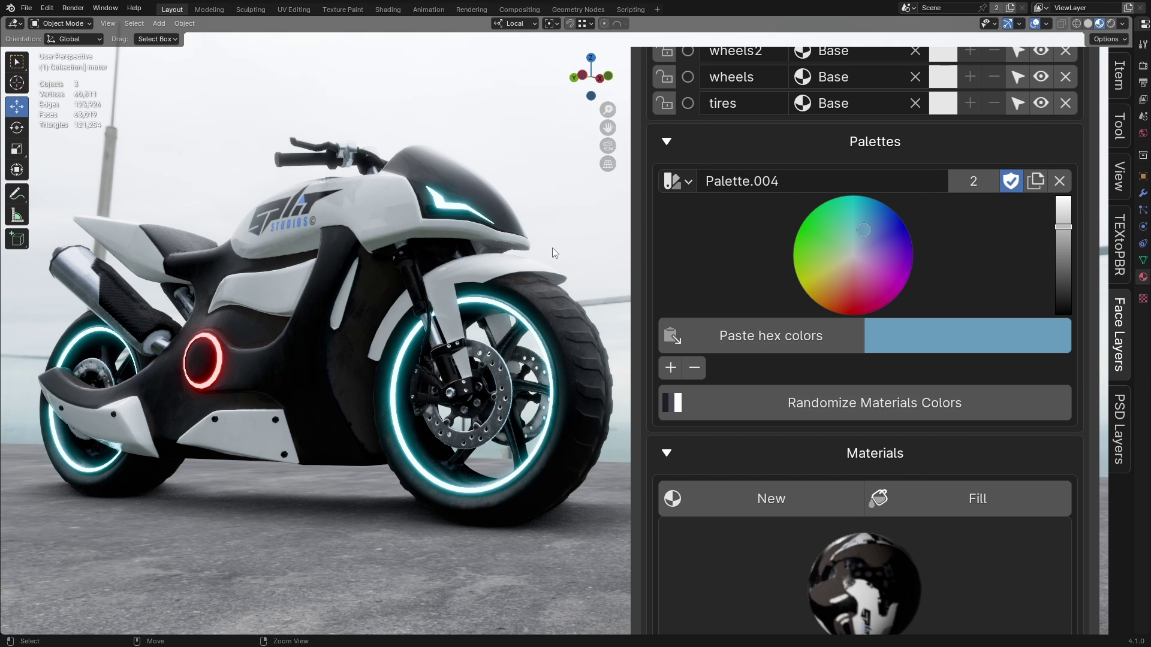
Switch to the Coolors website in the browser and export the dark red, red, cream, navy and blue palette as a URL
key("alt+Tab")
left_click(437, 259)
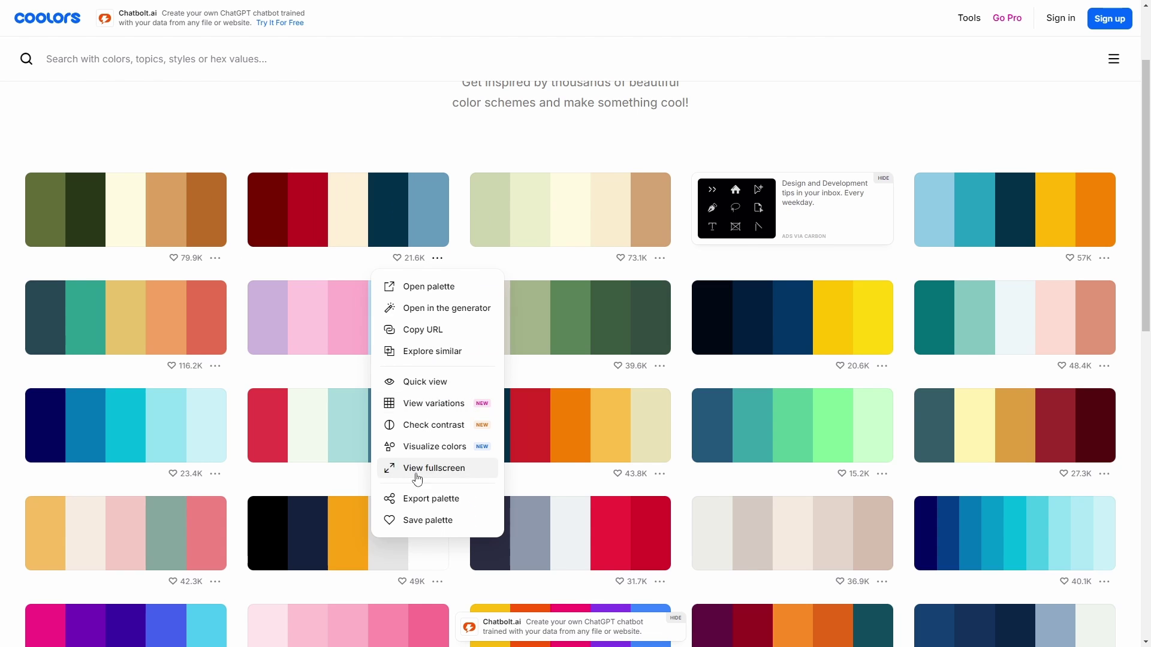
left_click(425, 521)
left_click(471, 218)
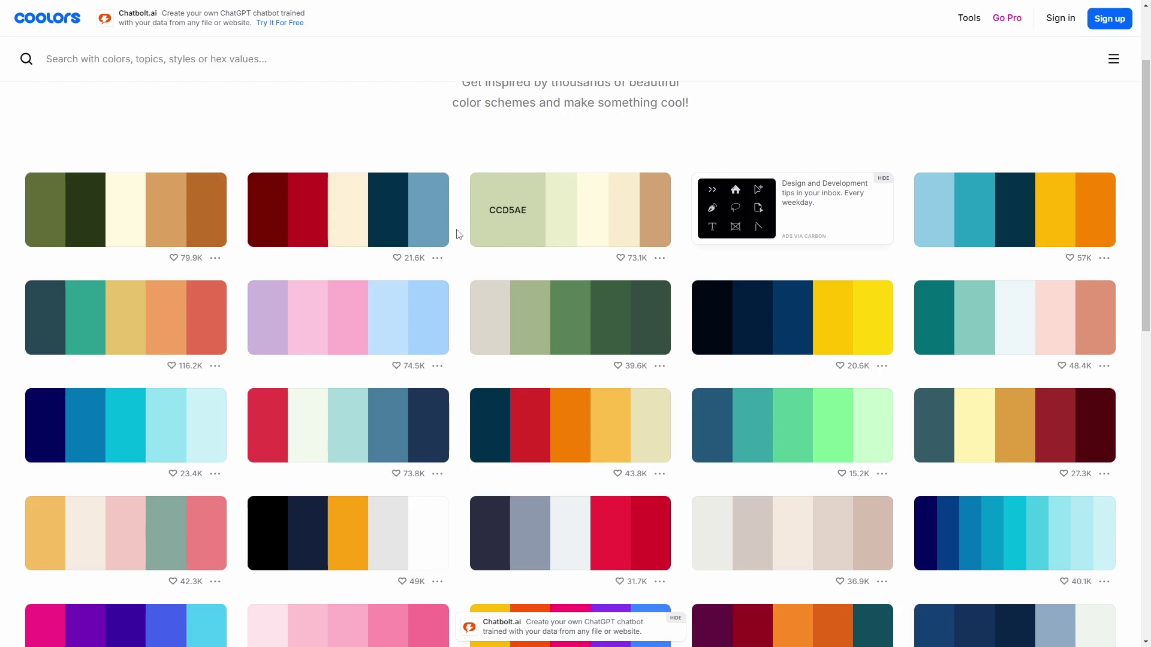
left_click(436, 257)
left_click(425, 496)
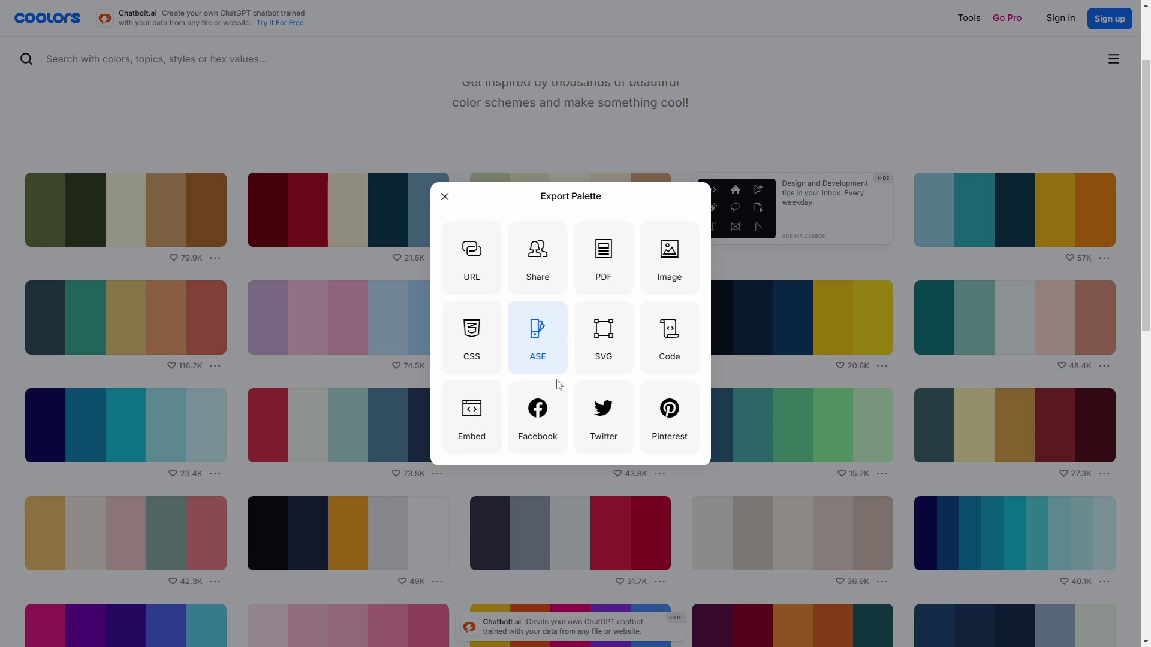
left_click(474, 261)
Switch back to Blender and paste the copied hex colors into the new palette
key("alt+Tab")
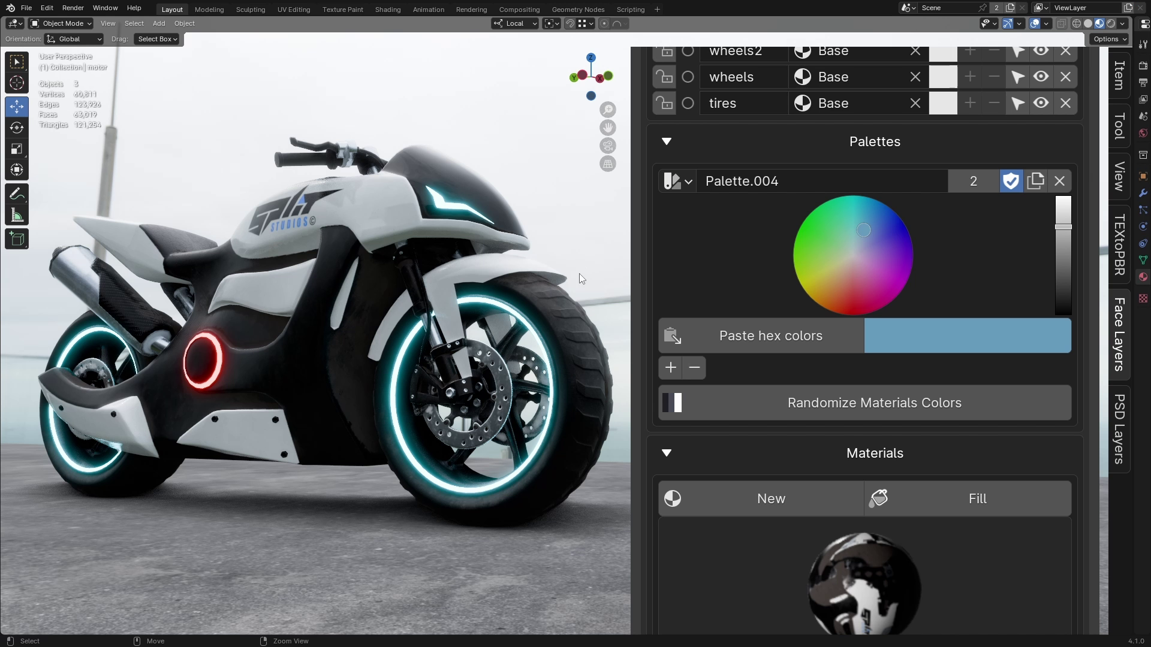
left_click(753, 337)
scroll(758, 388, "down", 3)
Create a material for each face layer and color them from the pasted red, cream and blue palette
left_click(826, 353)
left_click(860, 355)
left_click(860, 354)
left_click(859, 355)
left_click(757, 353)
left_click(757, 352)
scroll(689, 203, "up", 3)
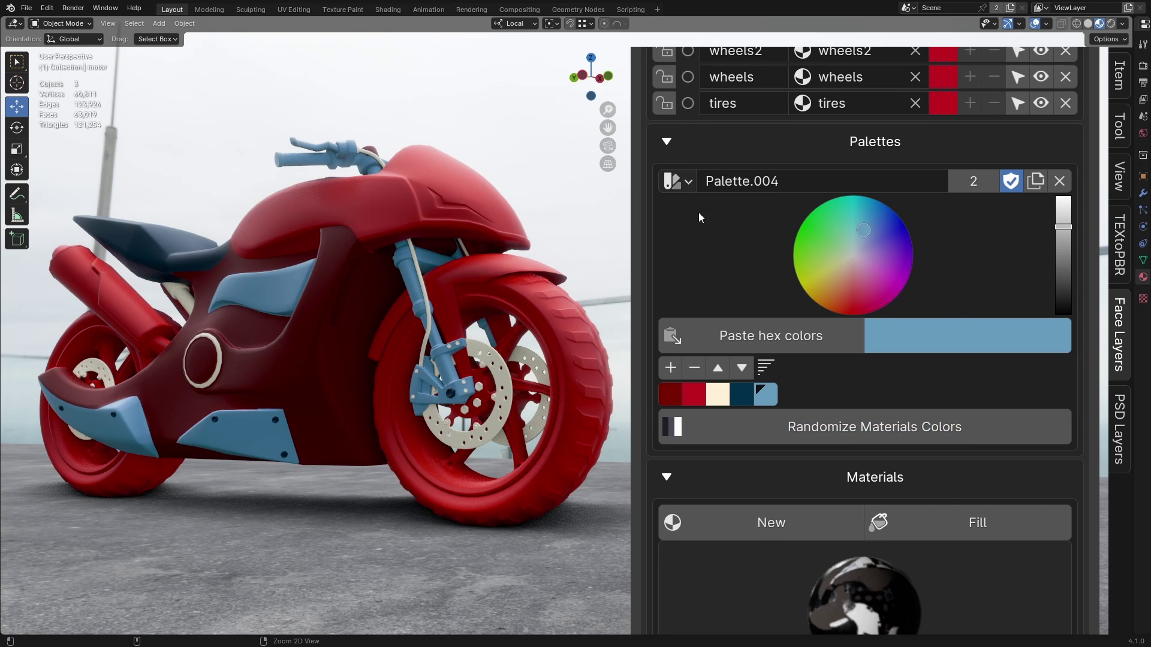
Replace the active palette with dark and randomize the layer materials' colors from it
left_click(677, 181)
left_click(689, 238)
left_click(785, 426)
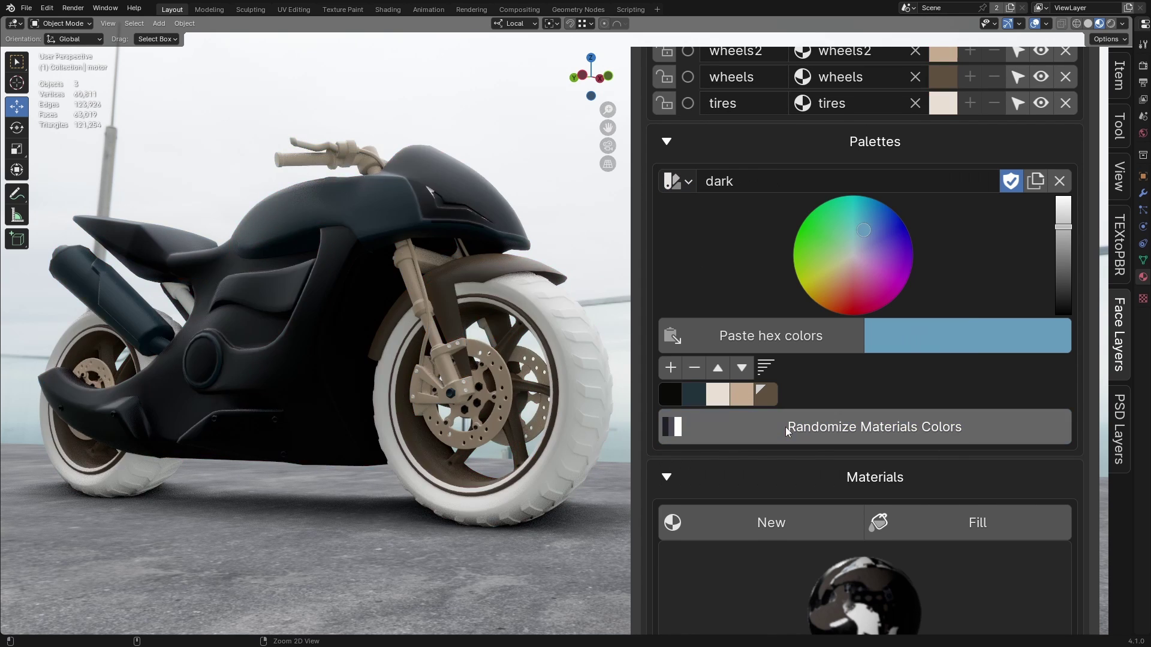
Switch the active palette to the red, cream, navy and blue one and randomize the layer materials' colors from it
left_click(785, 427)
left_click(677, 181)
left_click(719, 363)
left_click(764, 433)
left_click(764, 433)
Make Palette.005, with its yellow-green to blue swatches, the active palette and randomize the materials' colors repeatedly
left_click(677, 181)
left_click(749, 385)
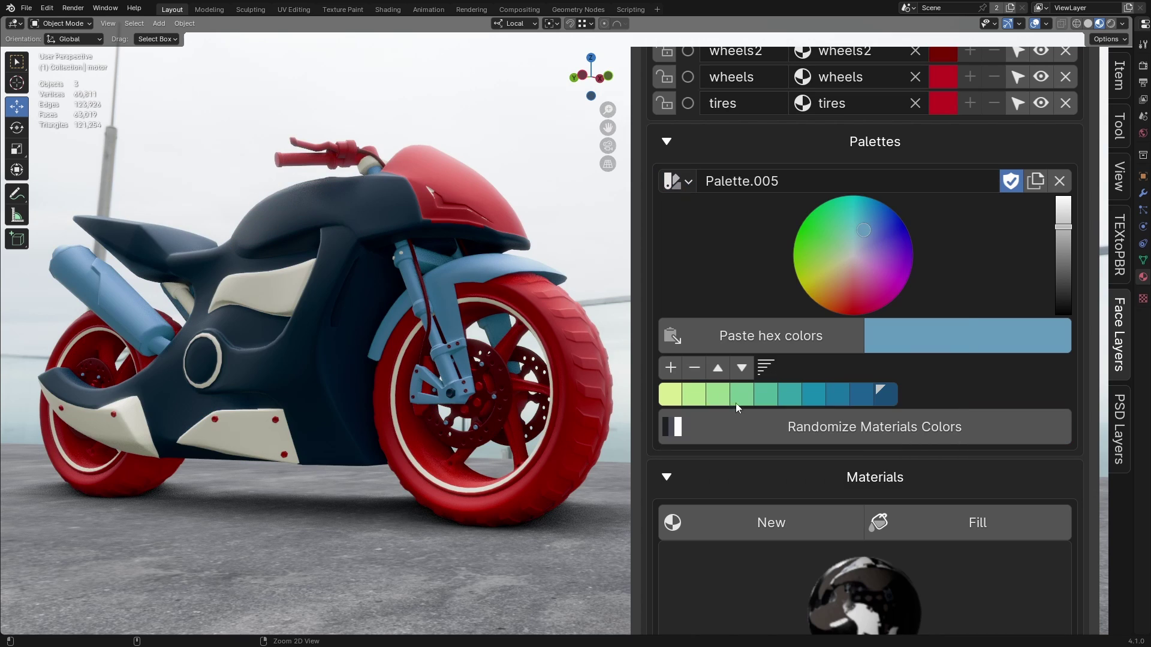
left_click(808, 431)
left_click(807, 430)
left_click(808, 430)
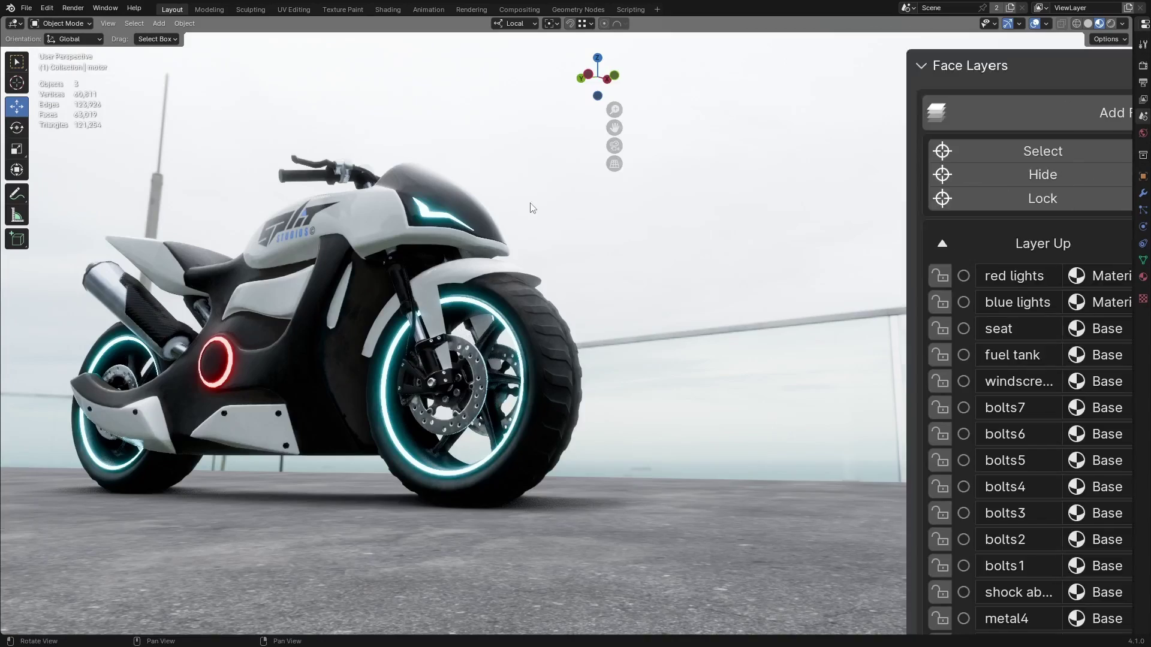
Hide the sidebar and use the Face Layers pop-up's Select picker to pick the windscreen and fuel tank layers on the motorcycle
key("n")
middle_click_drag(530, 204, 722, 203, "shift")
scroll(722, 202, "up", 3)
key("shift+f")
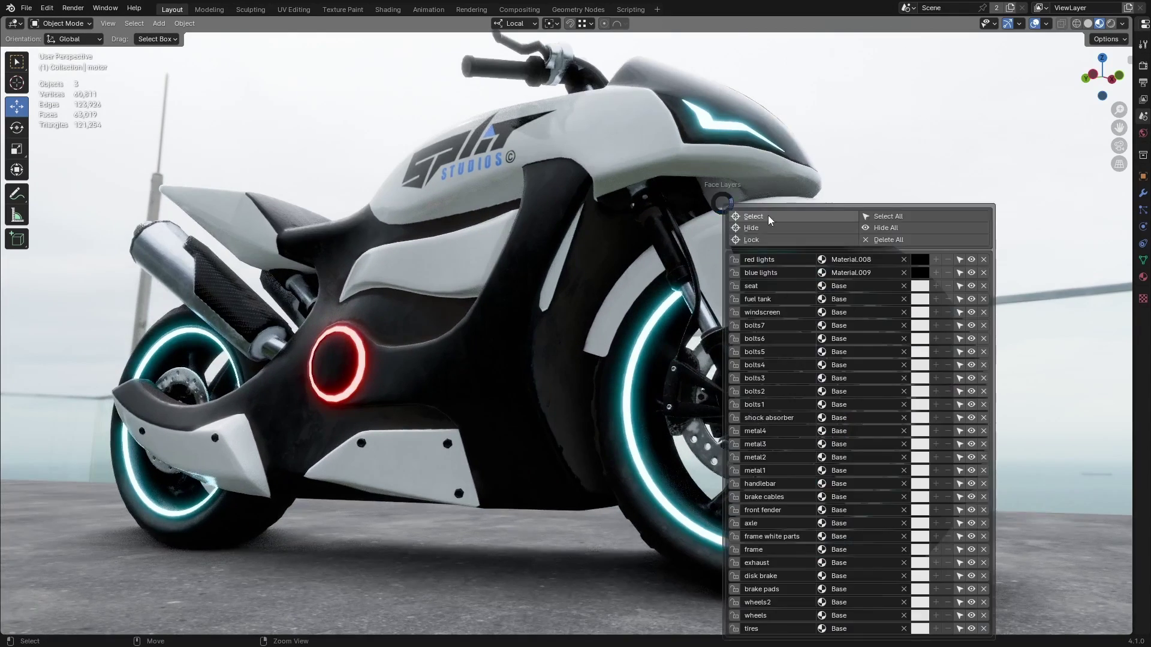
left_click(769, 217)
left_click(719, 108)
left_click(629, 132)
key("Tab")
key("Tab")
Hide the motorcycle's face layers from the Face Layers pop-up, show them again, and return to Object Mode
key("shift+f")
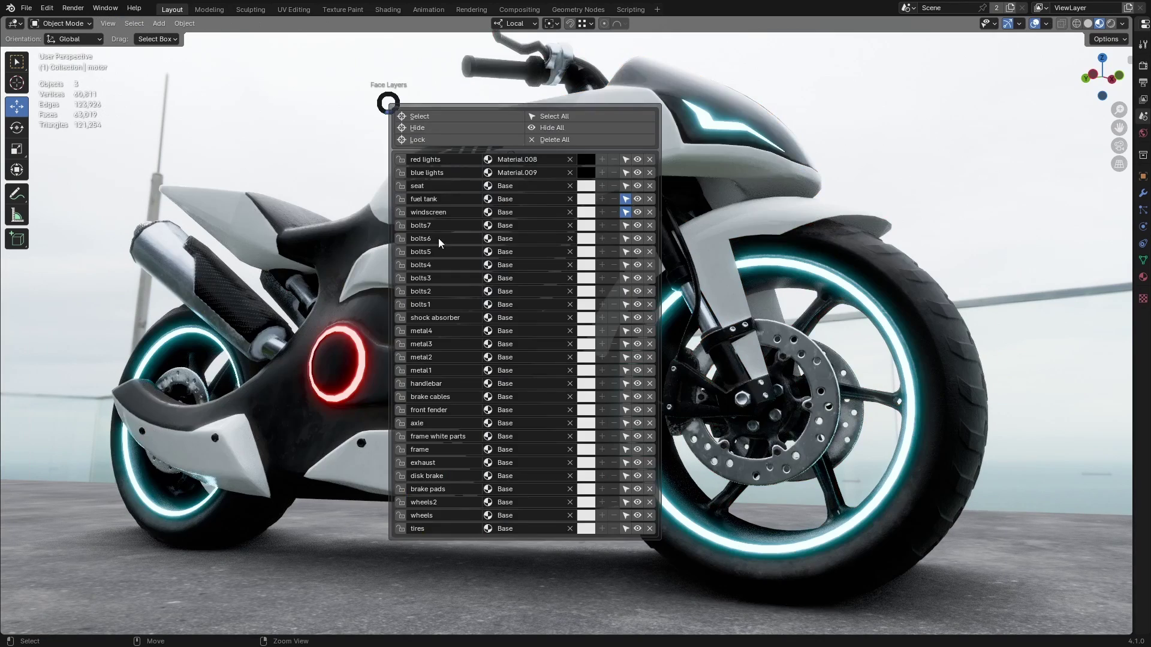
left_click(638, 186)
key("shift+f")
left_click(624, 137)
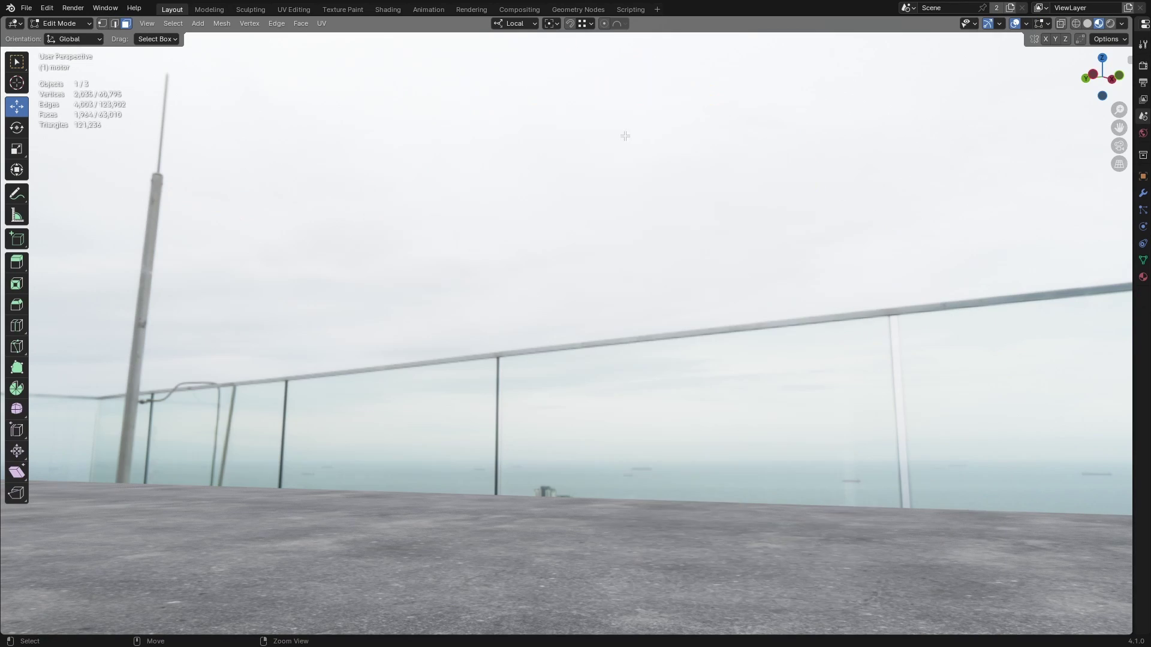
key("shift+f")
left_click(760, 192)
key("shift+f")
left_click(665, 198)
left_click(665, 288)
key("Tab")
In the scene's Face Layers UI settings, set the layer Name width to 85.93% and turn off Material, Add, Remove and Delete
left_click_drag(1135, 68, 898, 68)
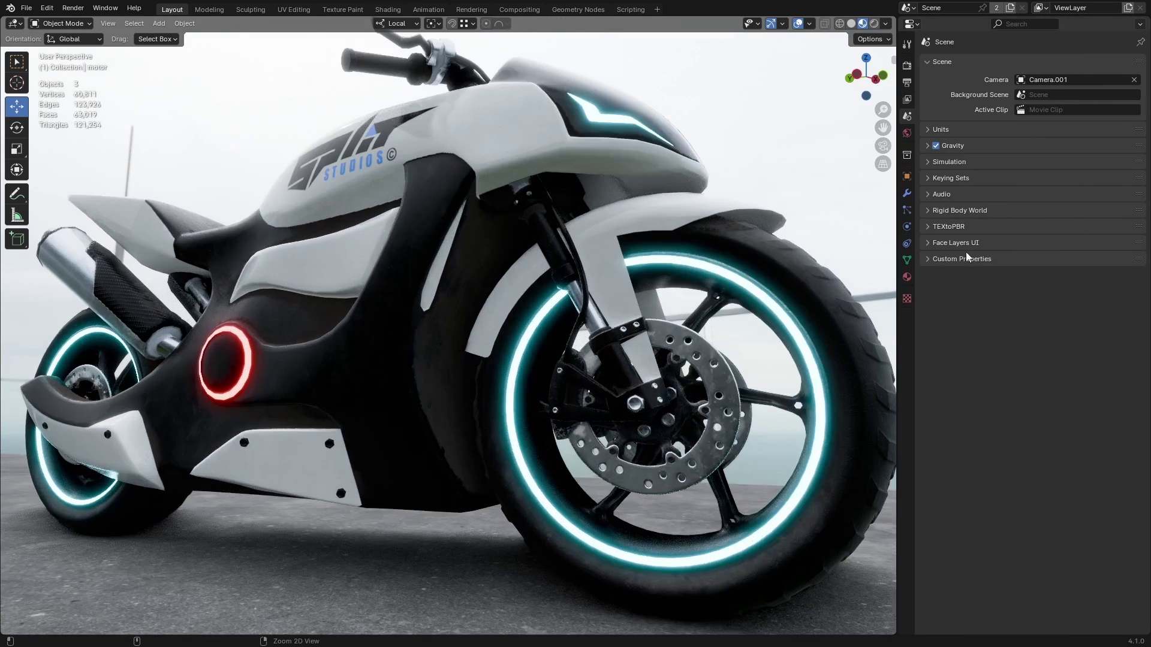
left_click(962, 246)
key("ctrl+f")
left_click_drag(1058, 286, 1124, 292)
left_click(1039, 330)
left_click(1039, 343)
left_click(1039, 356)
left_click(1039, 396)
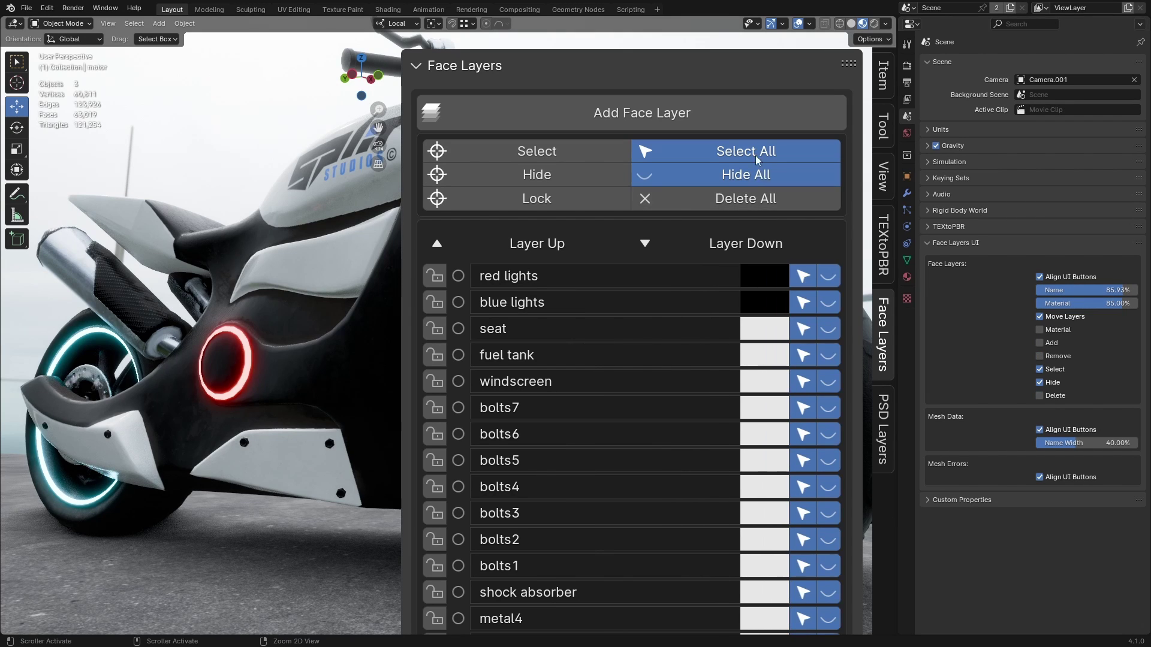
Enter Edit Mode, turn off the Move Layers controls, and toggle the locks of the red lights through fuel tank layers
key("Tab")
left_click(1041, 317)
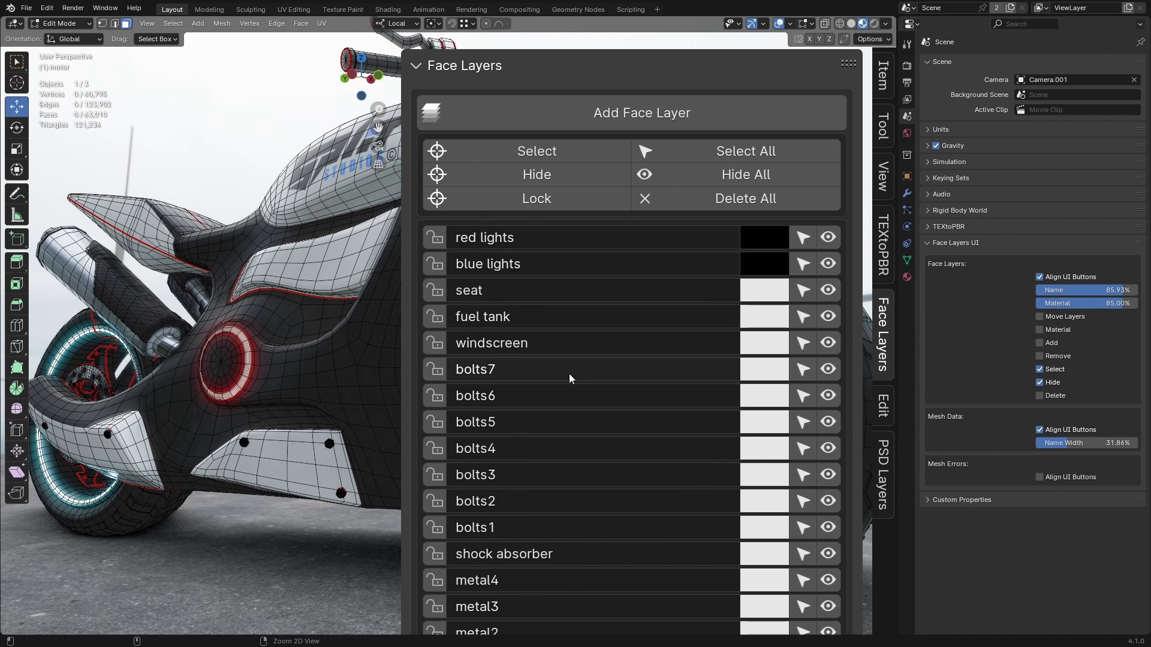
left_click_drag(435, 237, 436, 317)
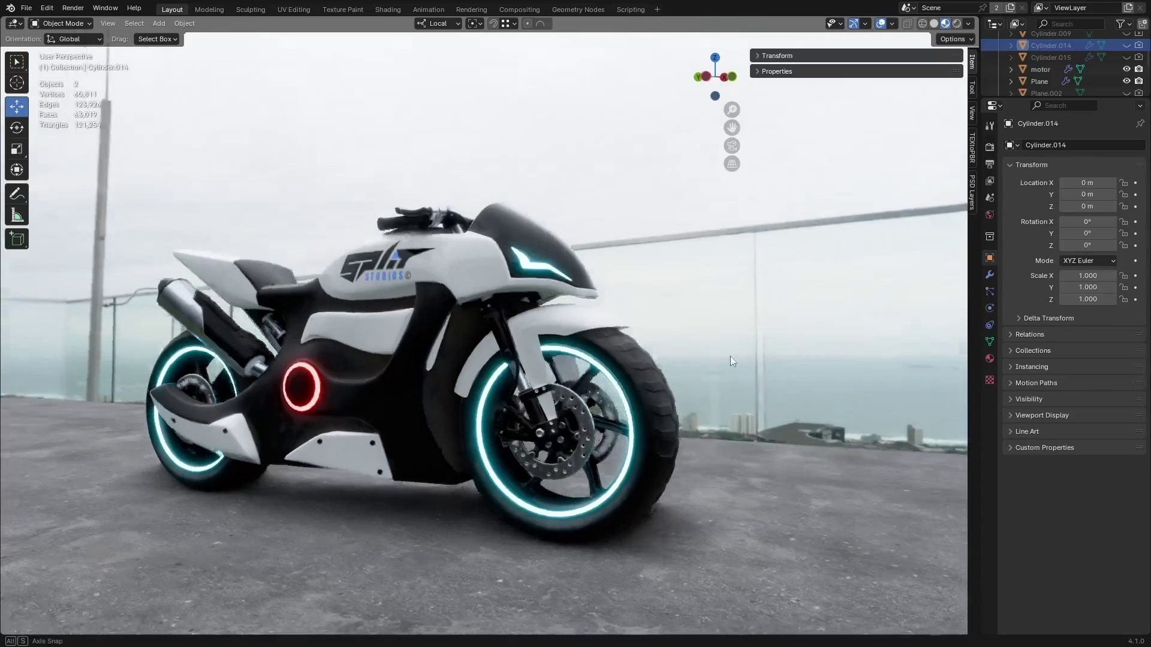
middle_click_drag(730, 356, 689, 336)
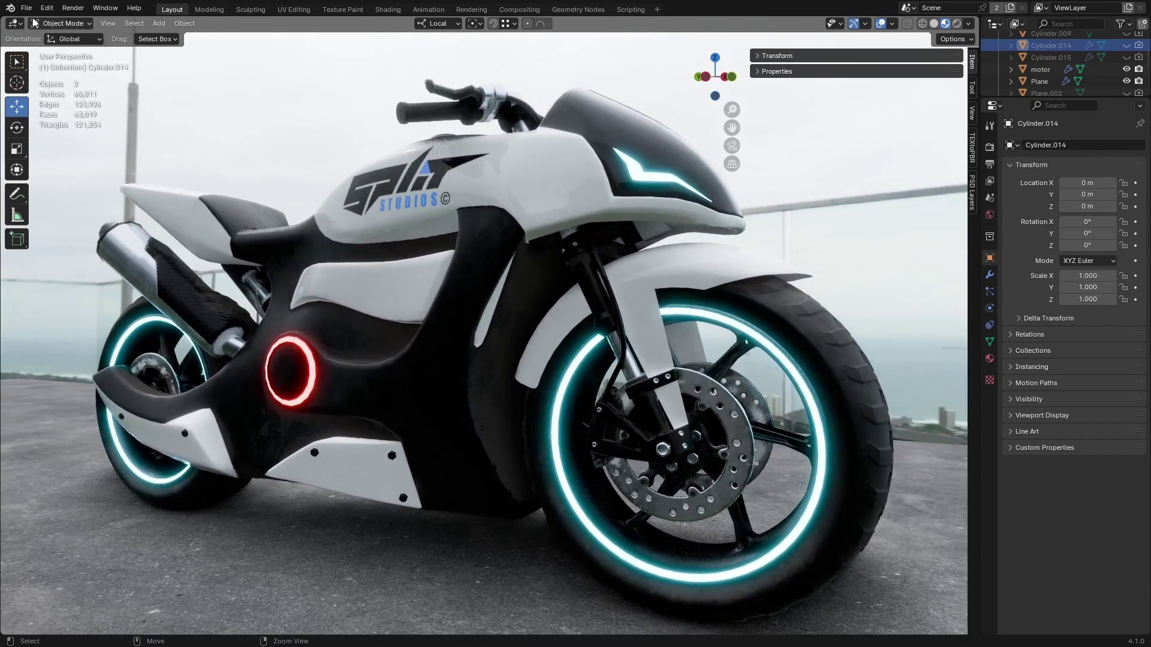
Install the add-on file Face_Layers.zip from the D: drive through the add-on preferences
left_click(46, 9)
left_click(69, 165)
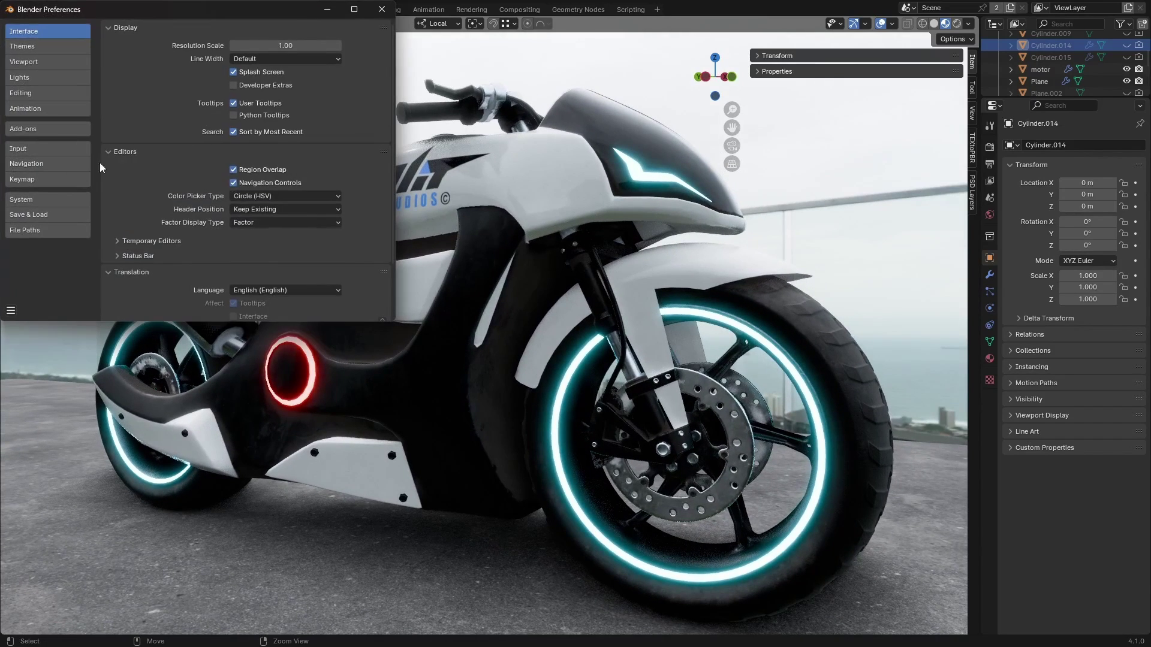
left_click(30, 129)
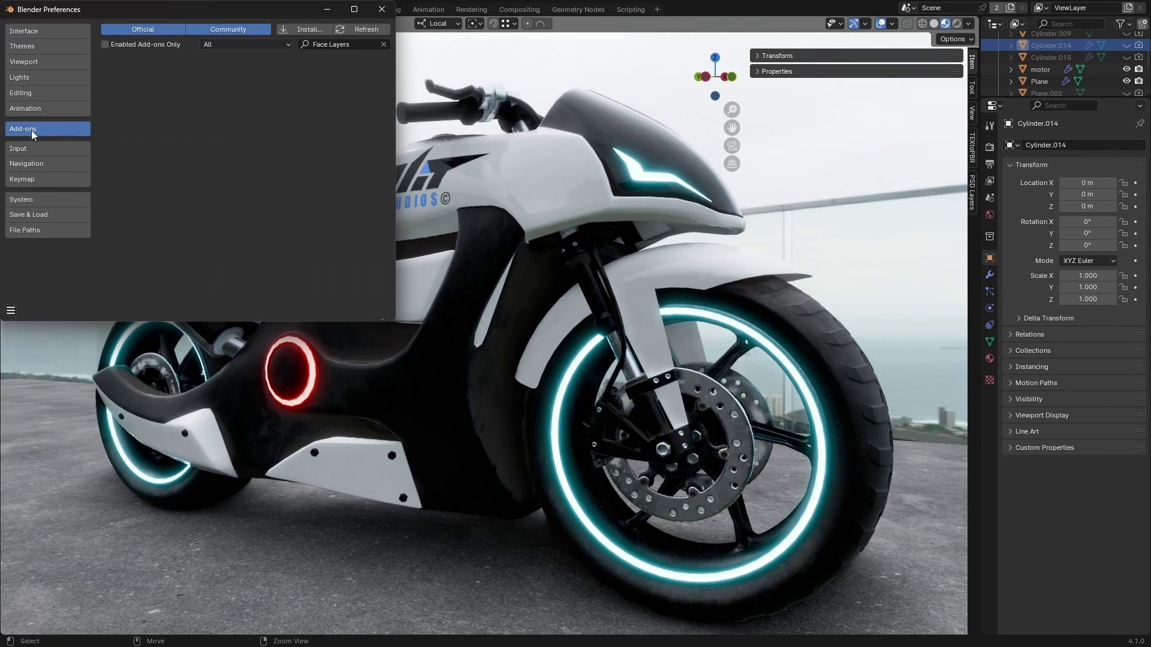
left_click(300, 26)
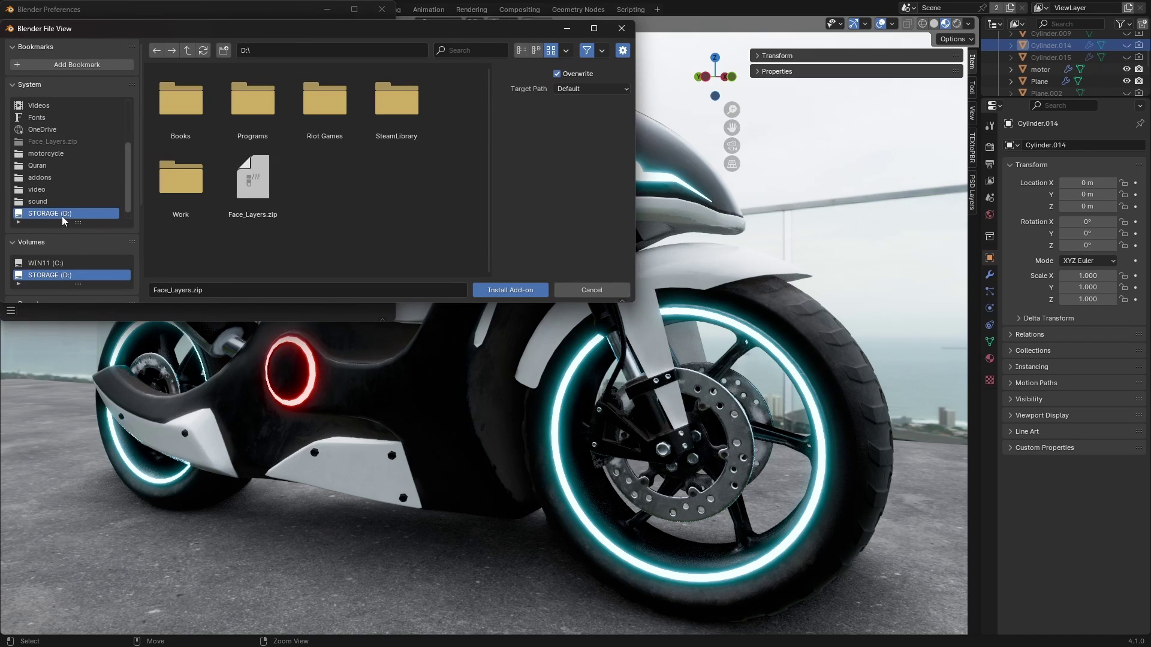
left_click(252, 180)
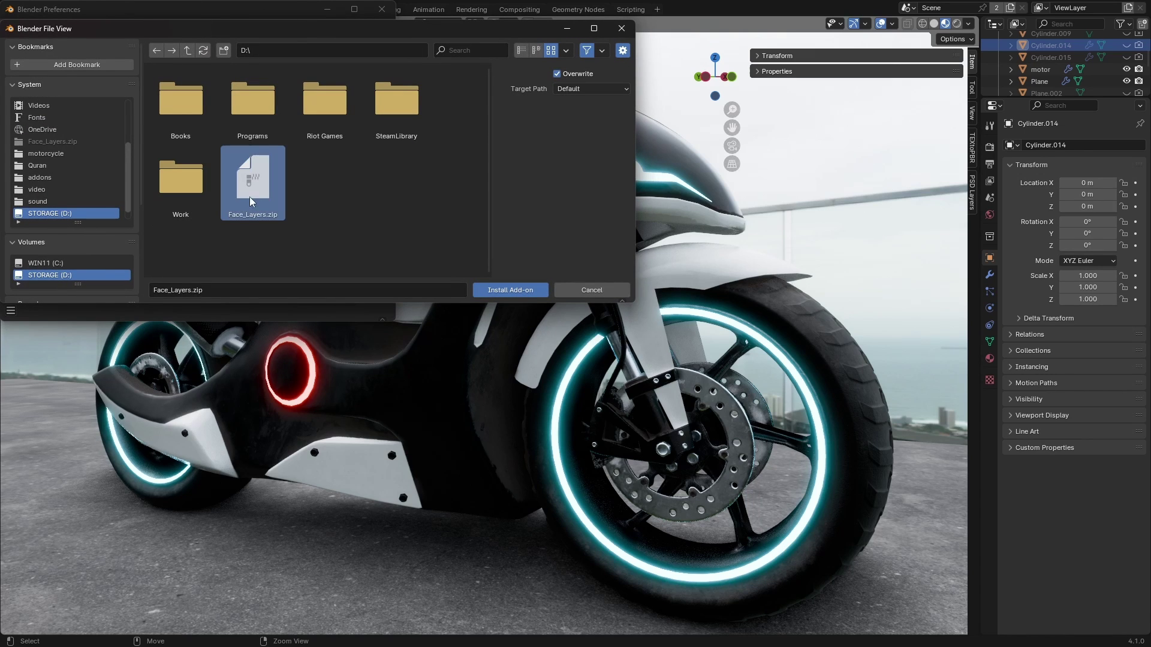
left_click(510, 290)
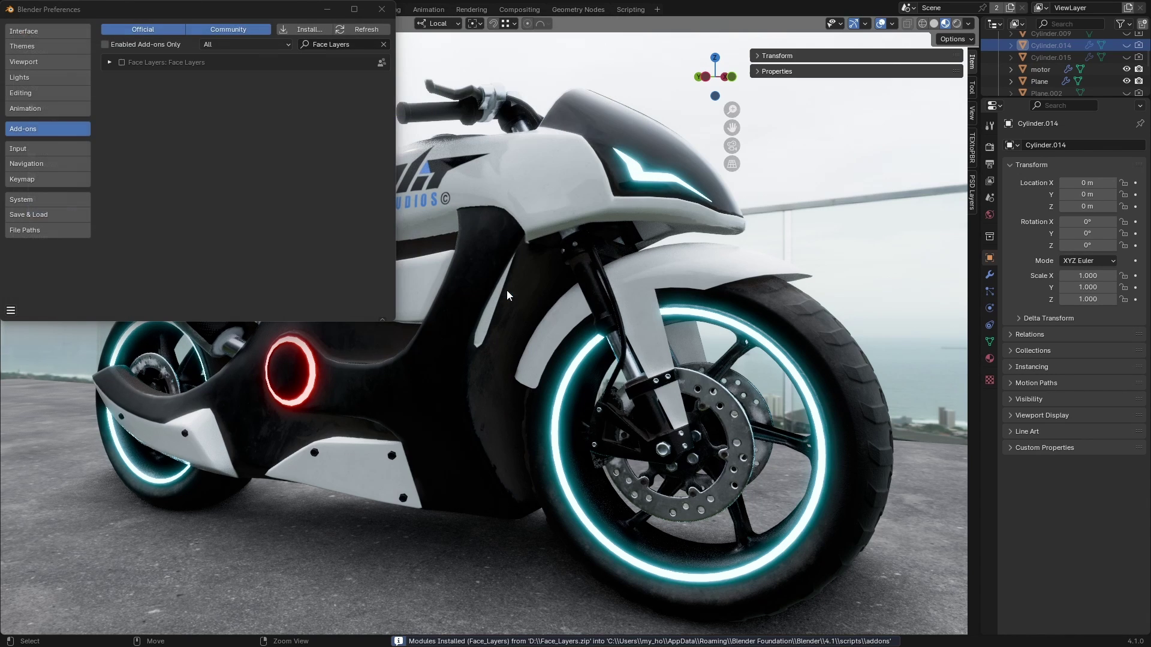
Enable the Face Layers add-on, expand its details, and close the preferences
left_click(123, 63)
left_click(109, 62)
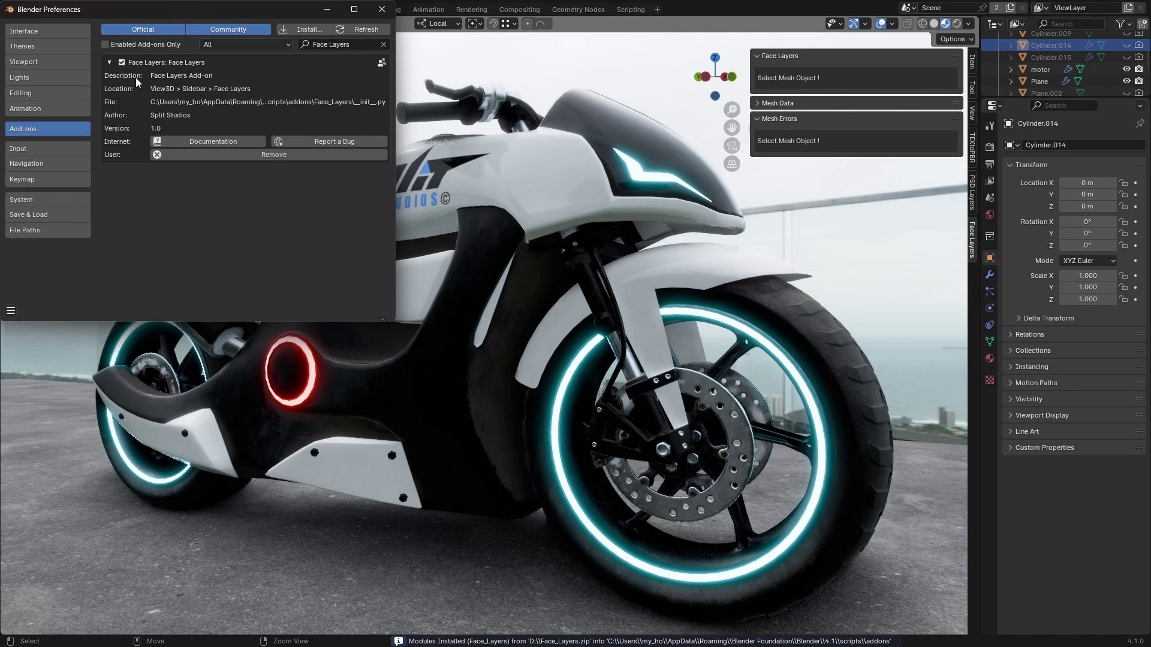
left_click(381, 11)
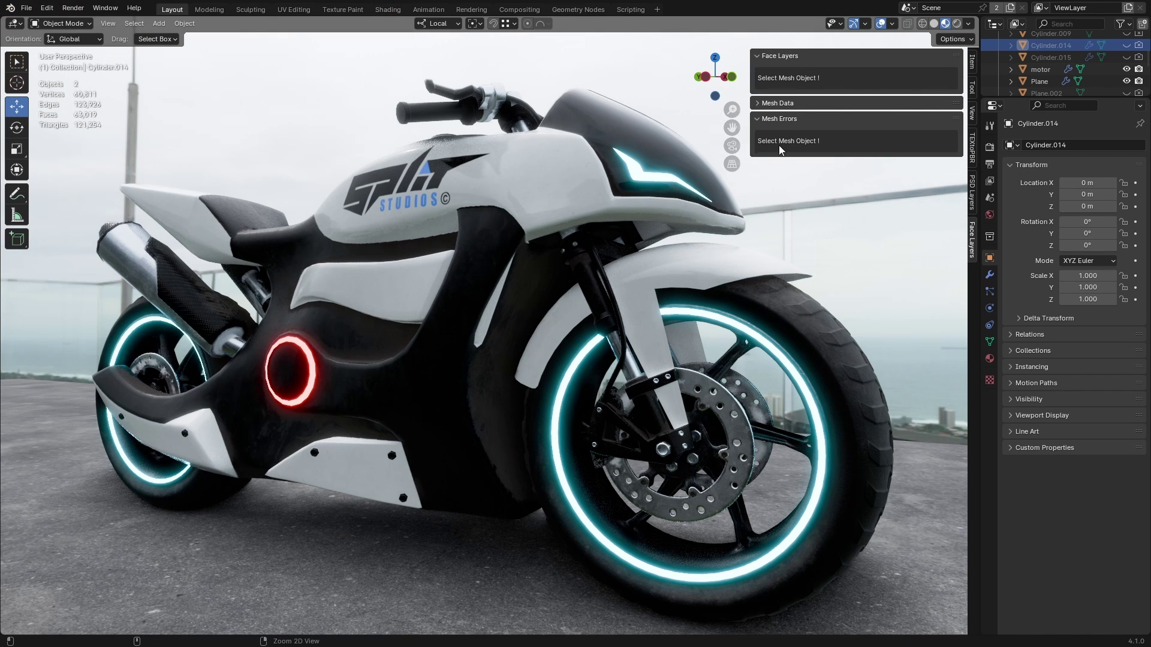
Select the motorcycle and display its Face Layers list in the sidebar
left_click(616, 205)
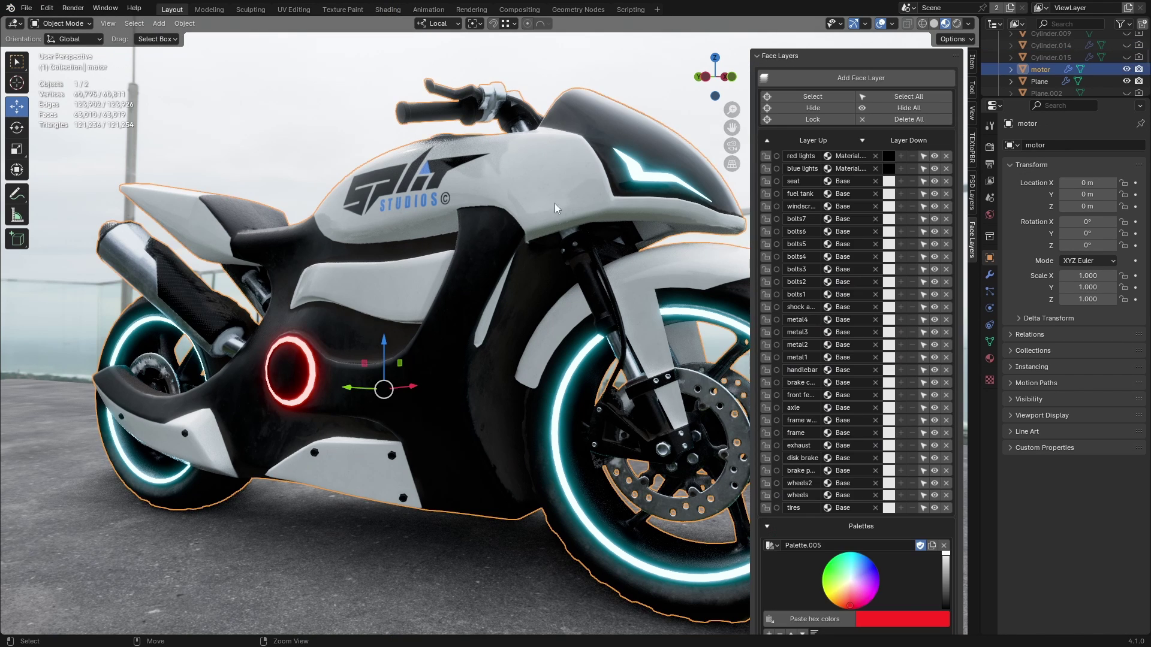
left_click(972, 201)
left_click(972, 240)
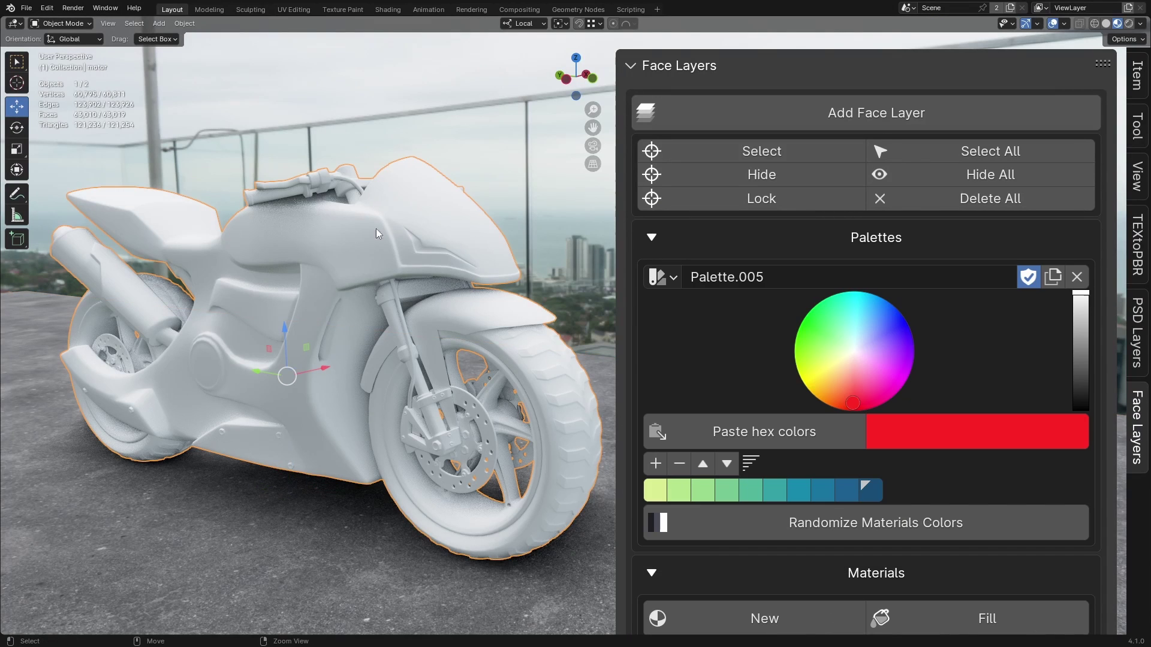
Add a face layer to the motorcycle, assign the central body faces to it, and remove a rectangular patch of mid-body faces
left_click(869, 115)
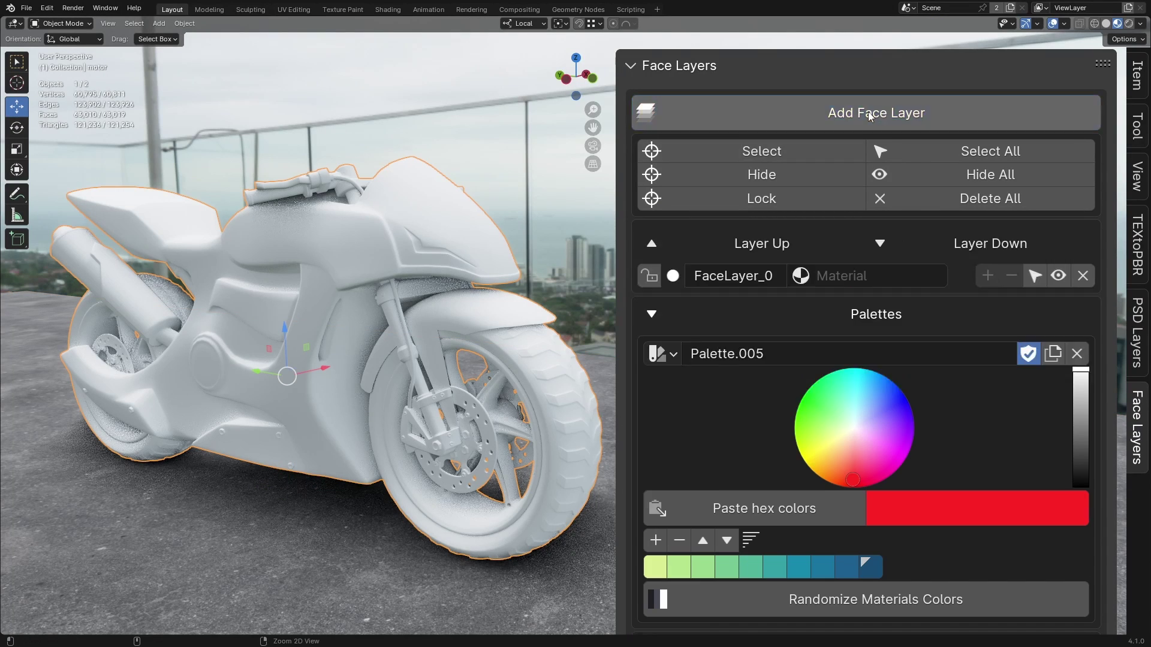
key("Tab")
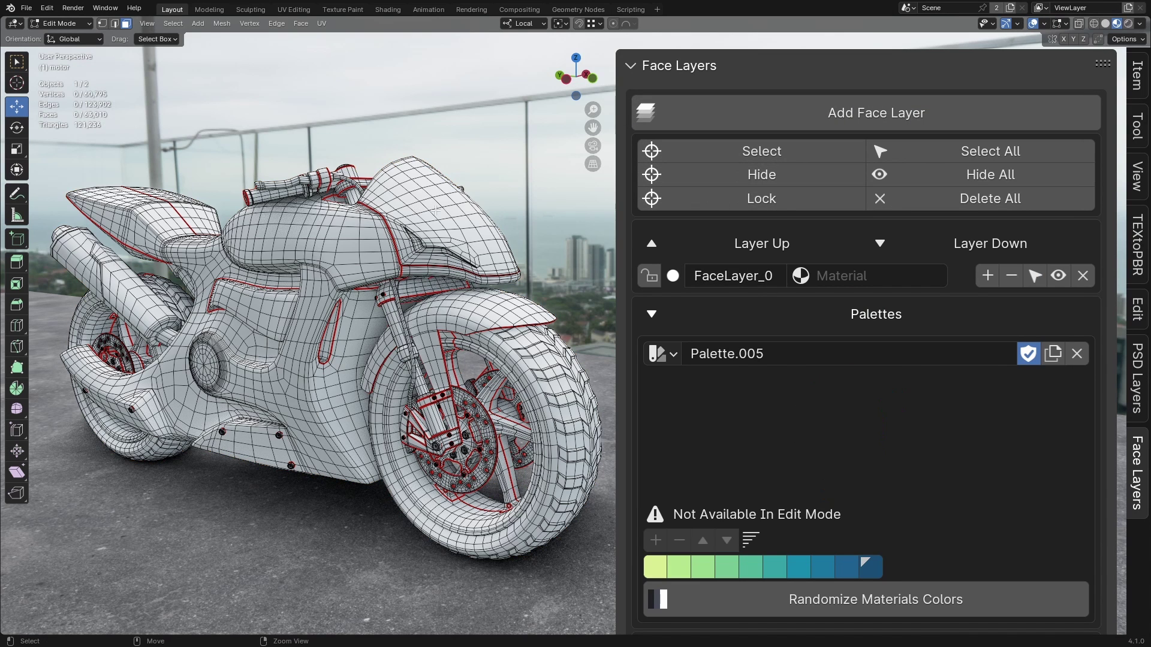
left_click_drag(404, 406, 404, 407)
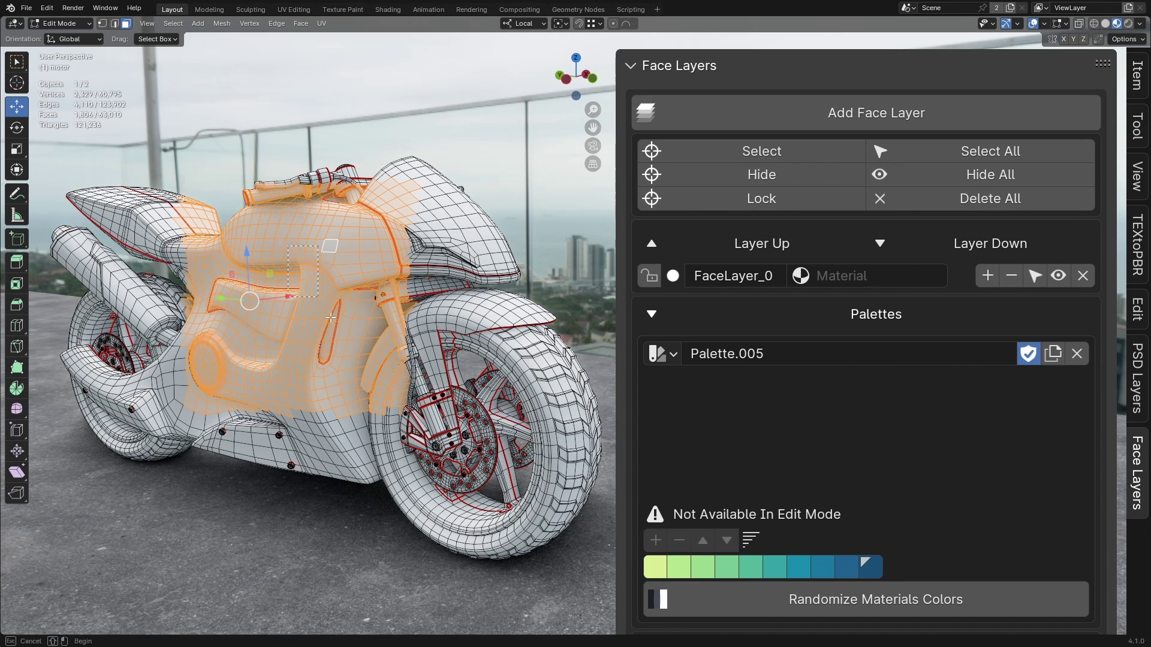
left_click_drag(352, 339, 368, 354)
left_click(1011, 277)
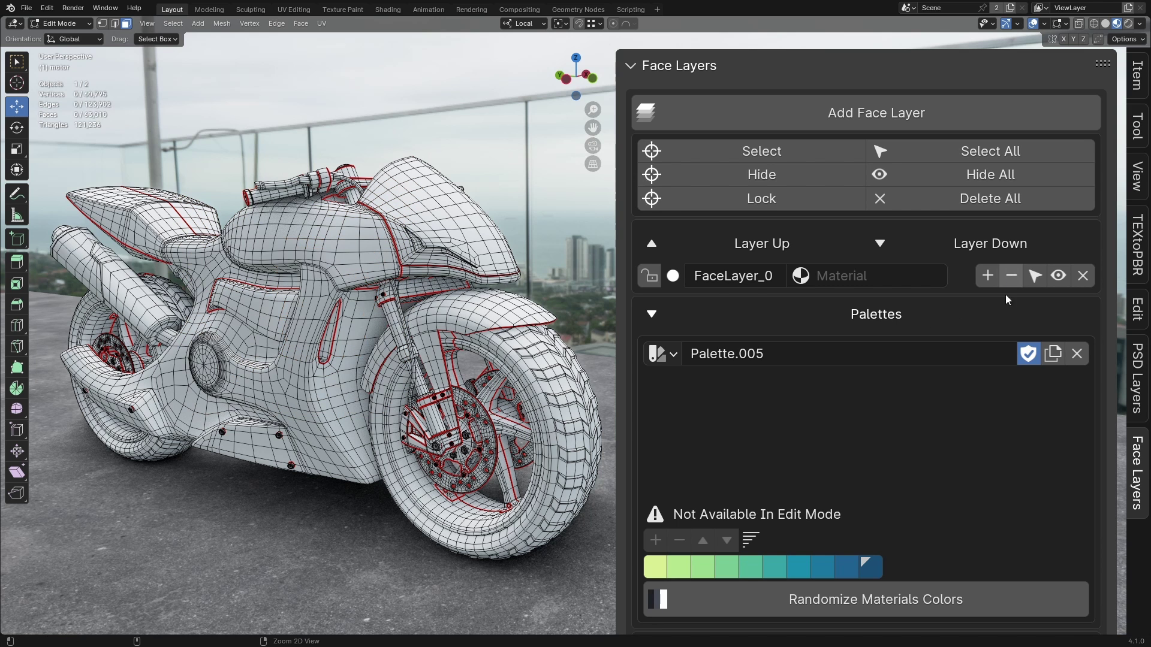
Rename the face layer test, select its faces, and look through the materials available for it without assigning one
left_click(1036, 277)
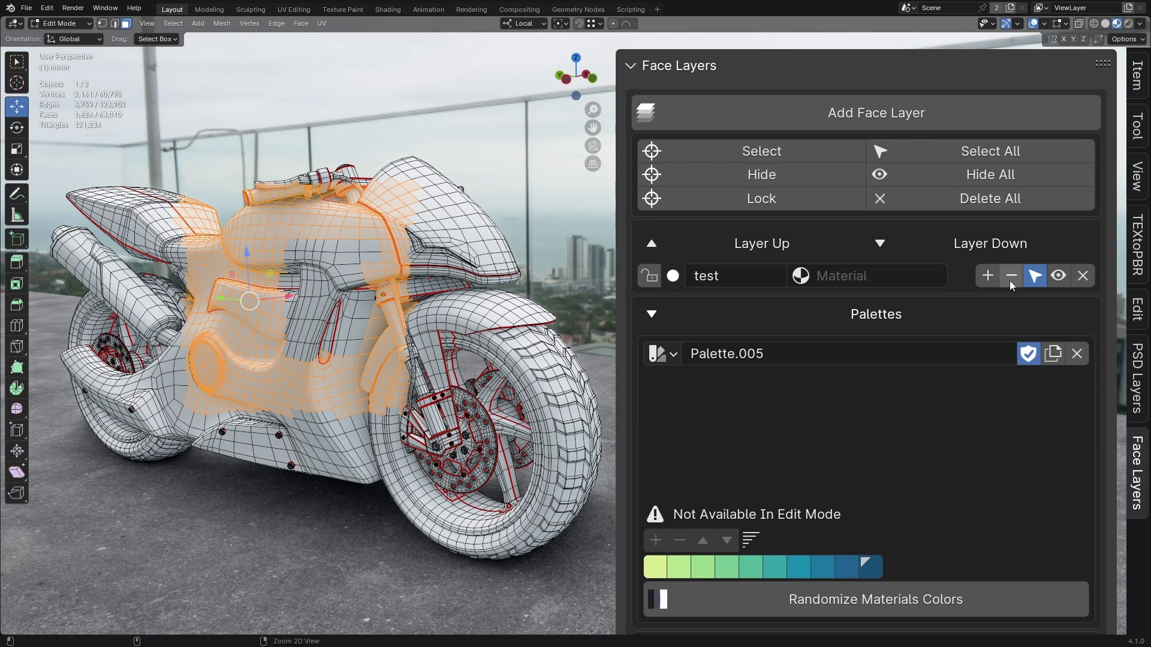
left_click(851, 275)
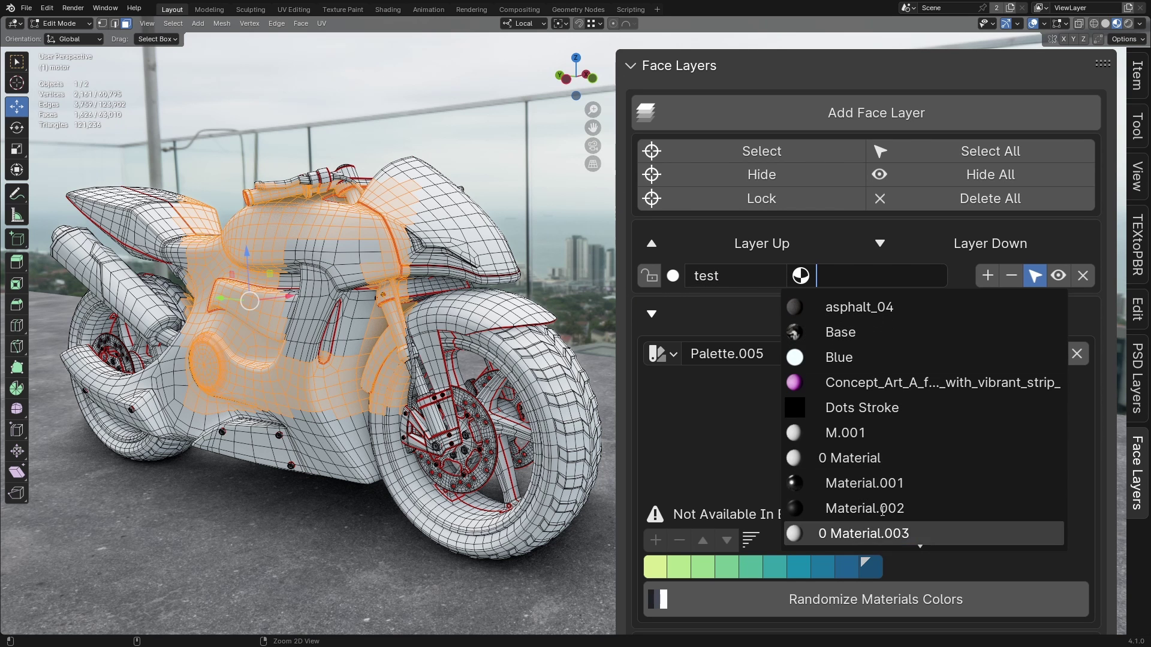
left_click(913, 263)
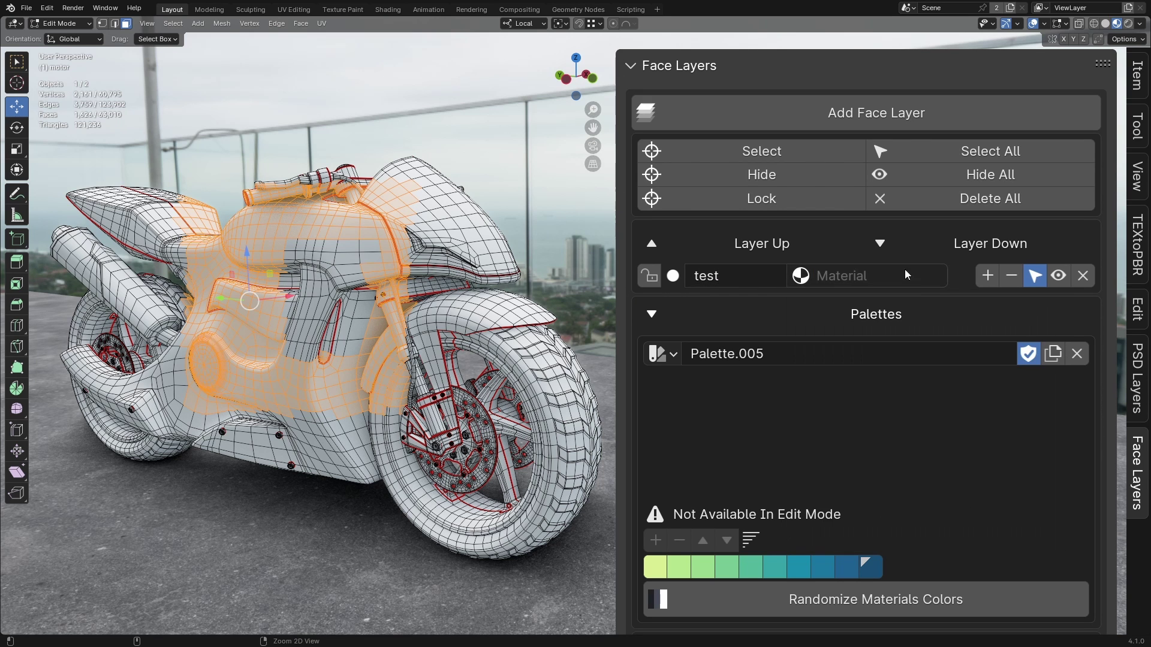
Deselect the test layer's faces and use Add Face Layer again
left_click(1036, 277)
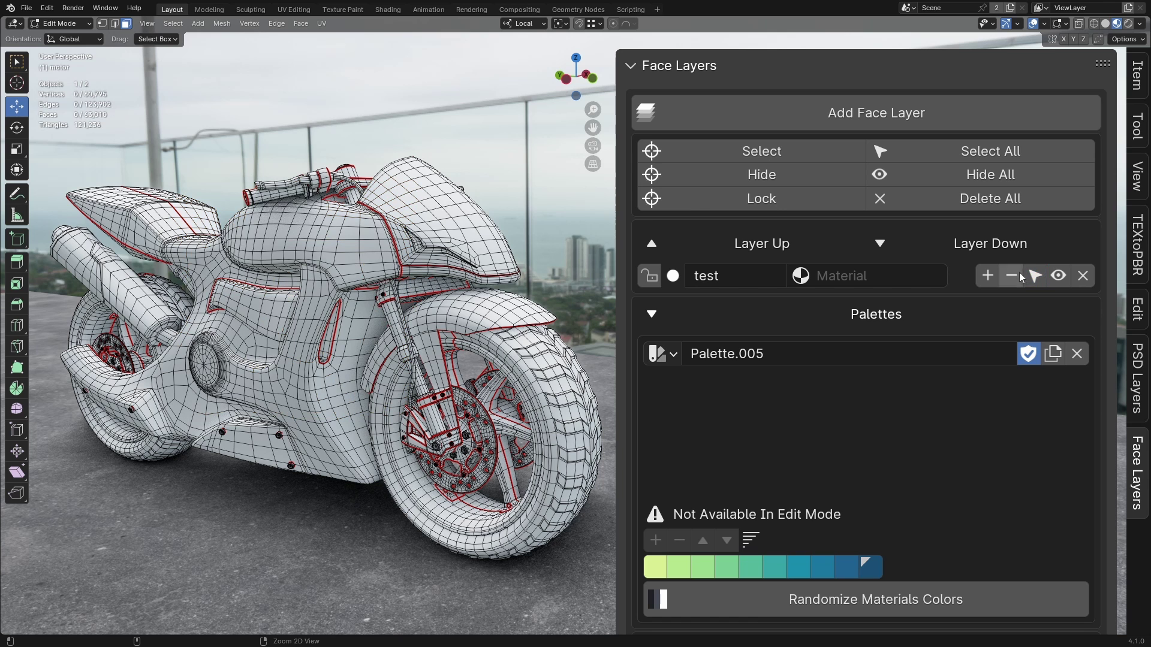
left_click(796, 117)
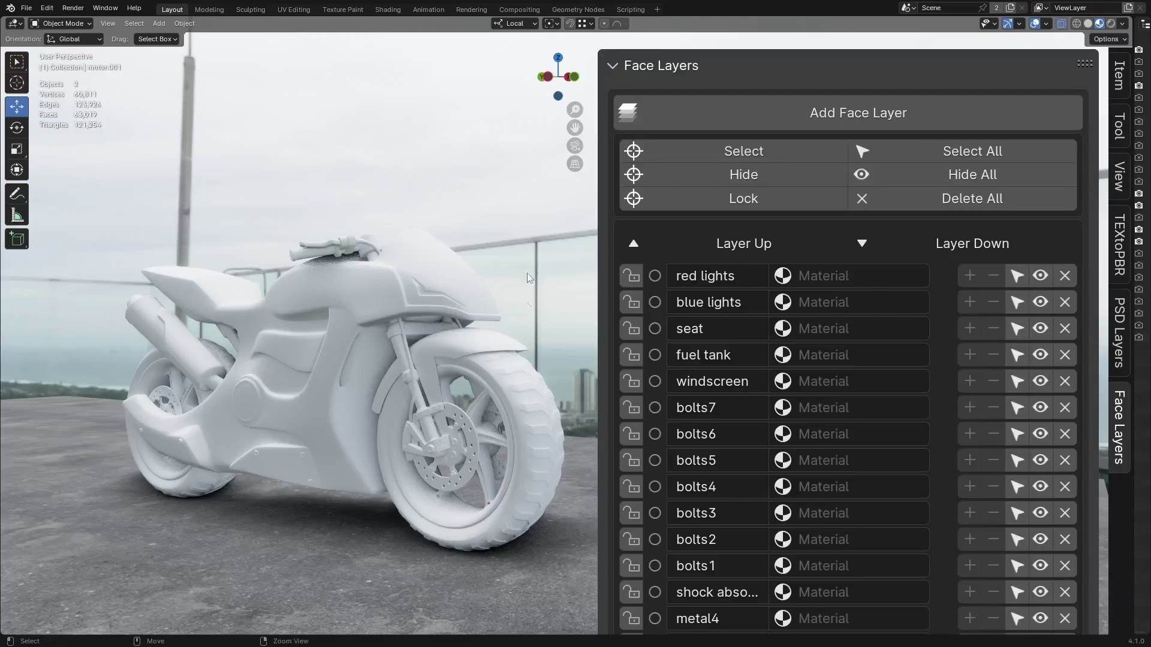
Highlight the faces of individual layers such as bolts5, bolts4 and bolts3 on the motorcycle, and return to Object Mode
scroll(529, 347, "up", 1)
middle_click_drag(527, 357, 534, 334, "shift")
scroll(832, 310, "down", 8)
scroll(832, 310, "up", 7)
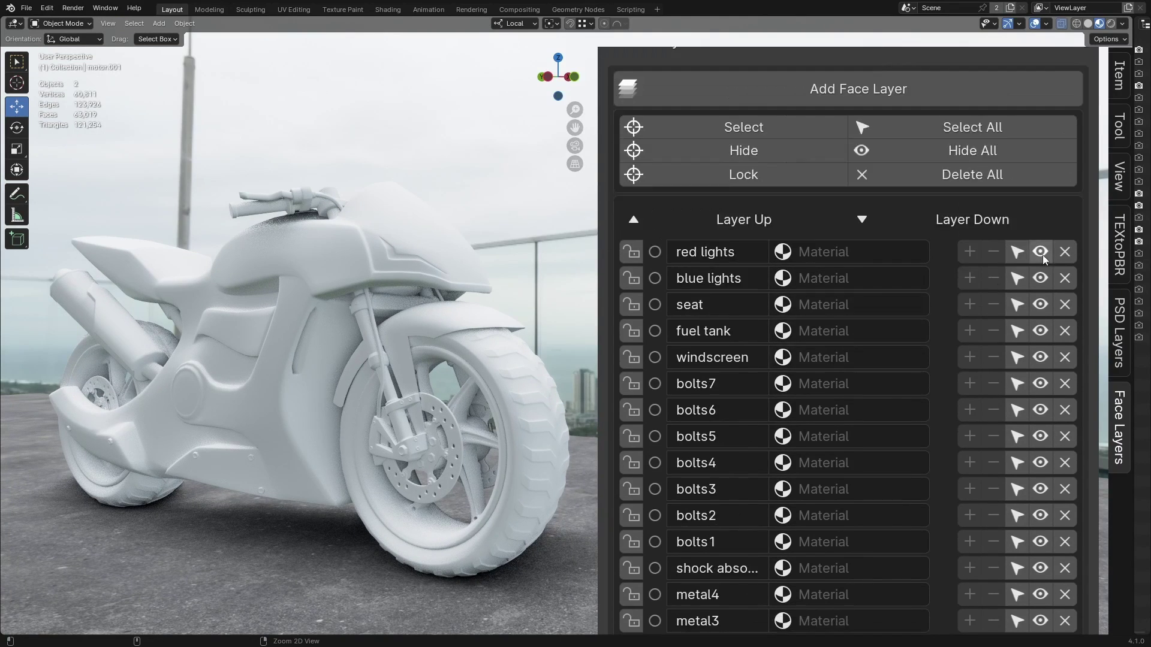
left_click(1017, 252)
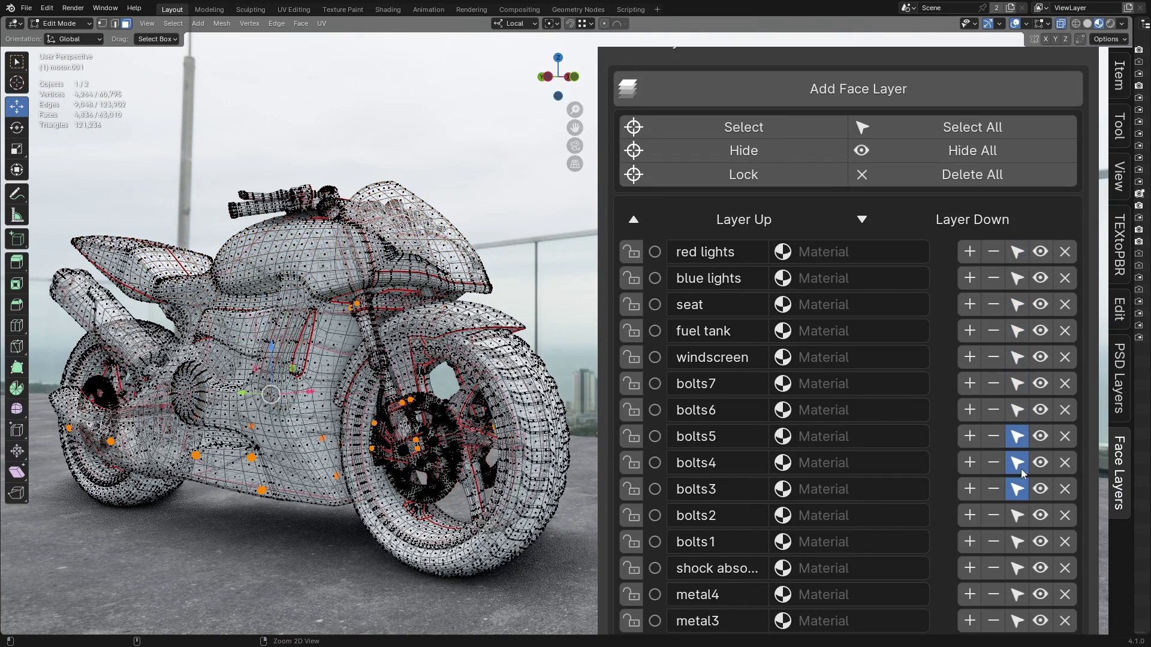
key("Tab")
Add a UV sphere to the scene and move it upward over the motorcycle's body
key("shift+a")
mouse_move(383, 121)
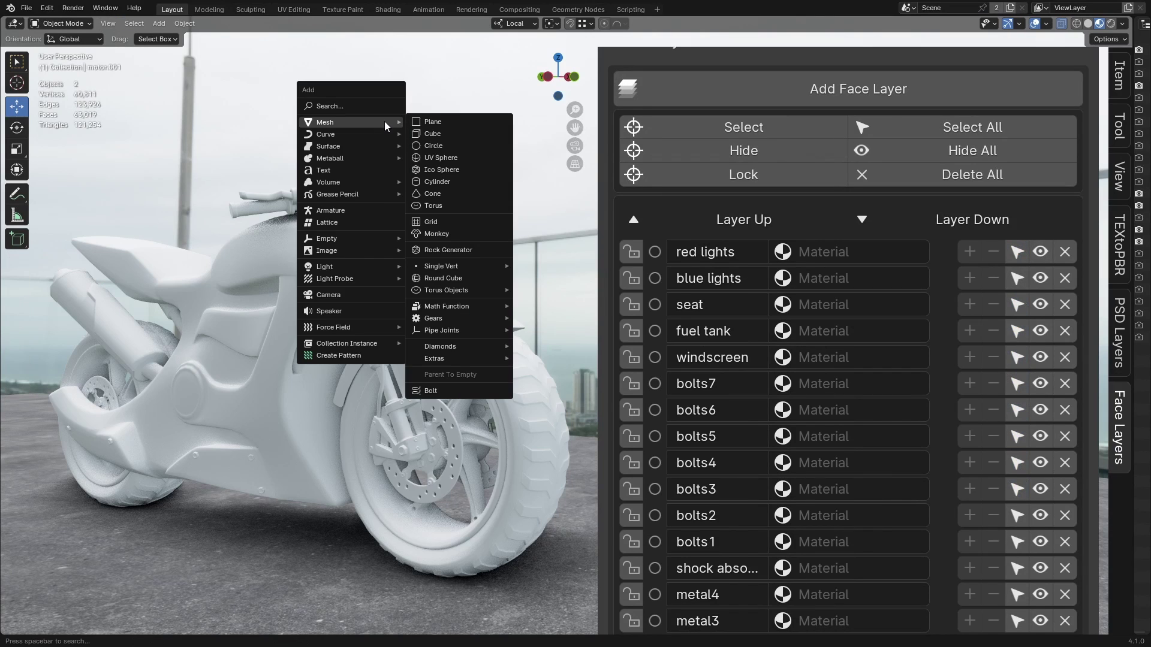
left_click(428, 149)
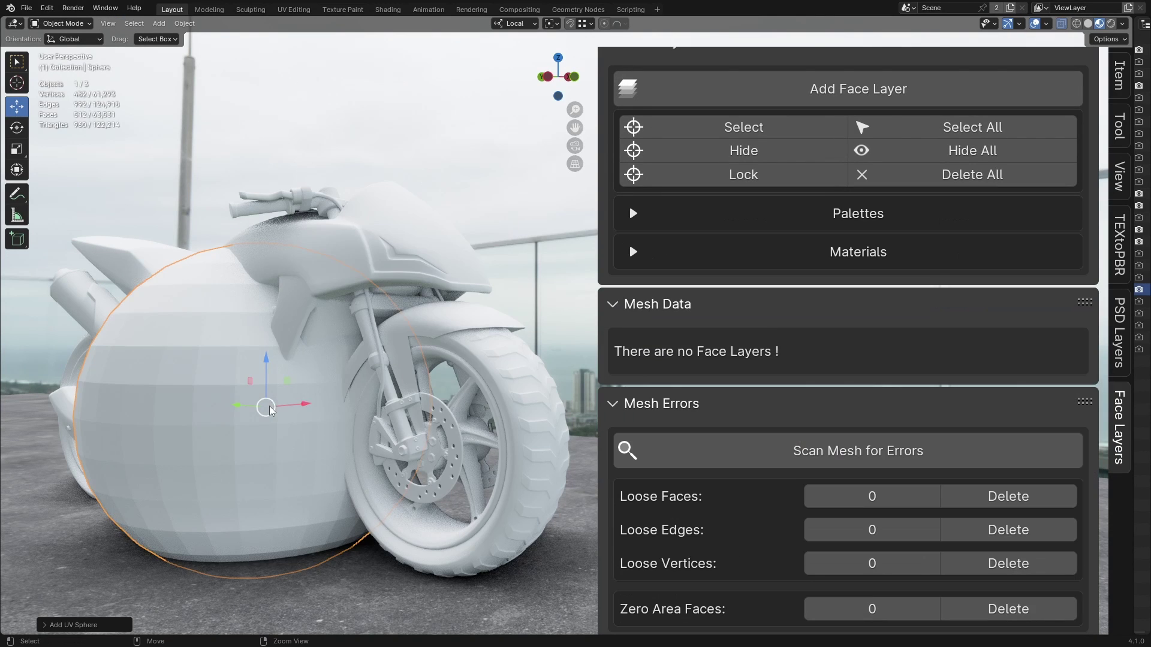
left_click_drag(268, 392, 246, 214)
scroll(246, 214, "down", 1)
middle_click_drag(247, 214, 249, 262, "shift")
Select the motorcycle, the ground and the sphere in turn to compare the face layers listed for each object
left_click(440, 364)
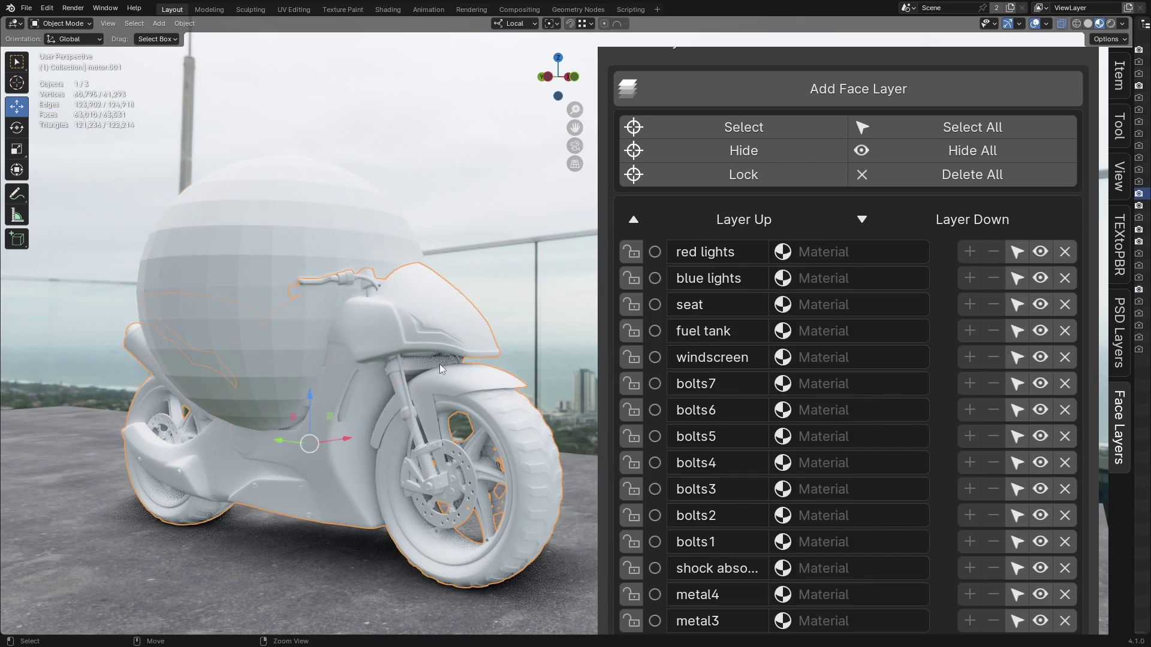
left_click(302, 588)
left_click(495, 430)
left_click(355, 274)
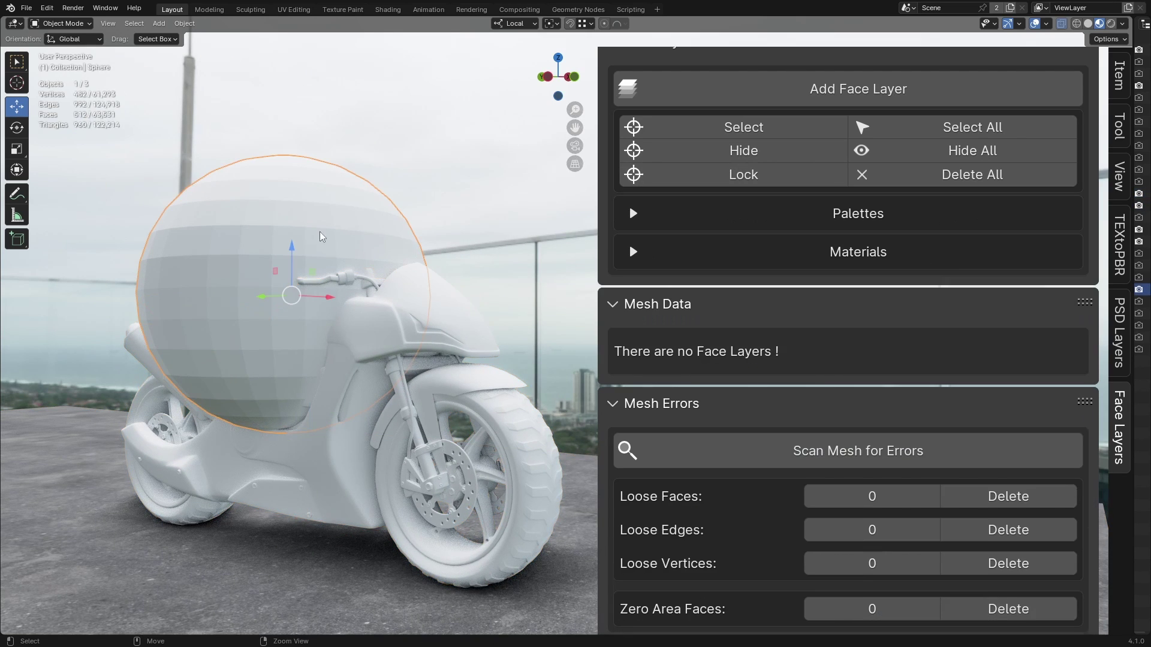
In Edit Mode, select the sphere's upper faces and add a face layer named top
key("Tab")
left_click_drag(464, 248, 465, 250)
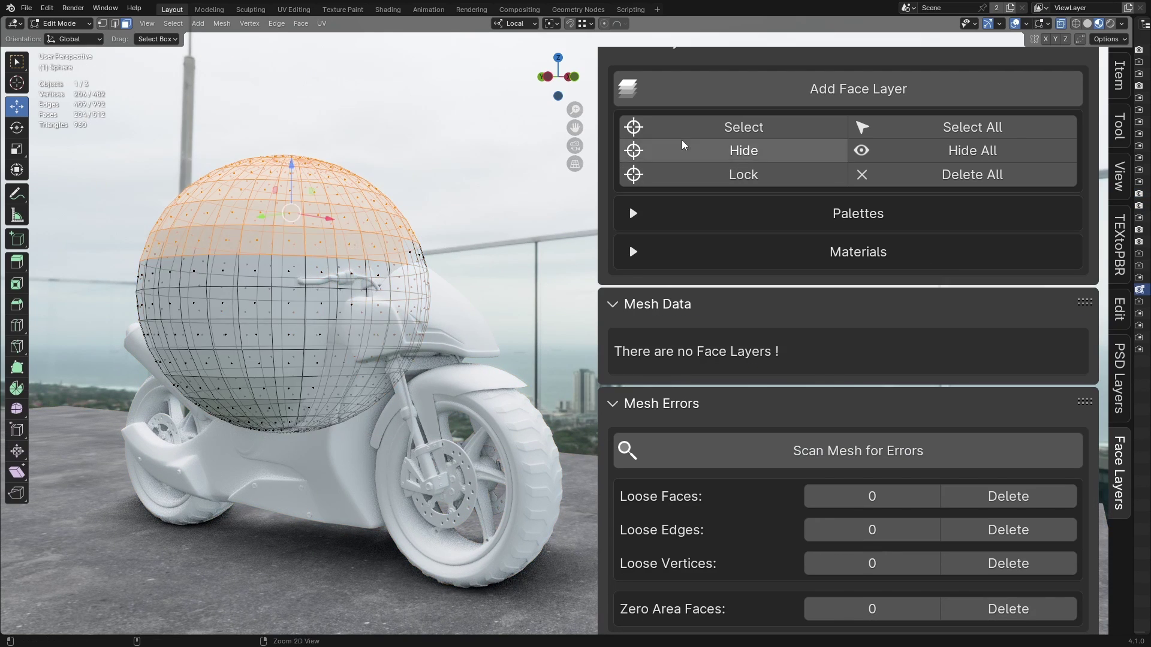
left_click(811, 96)
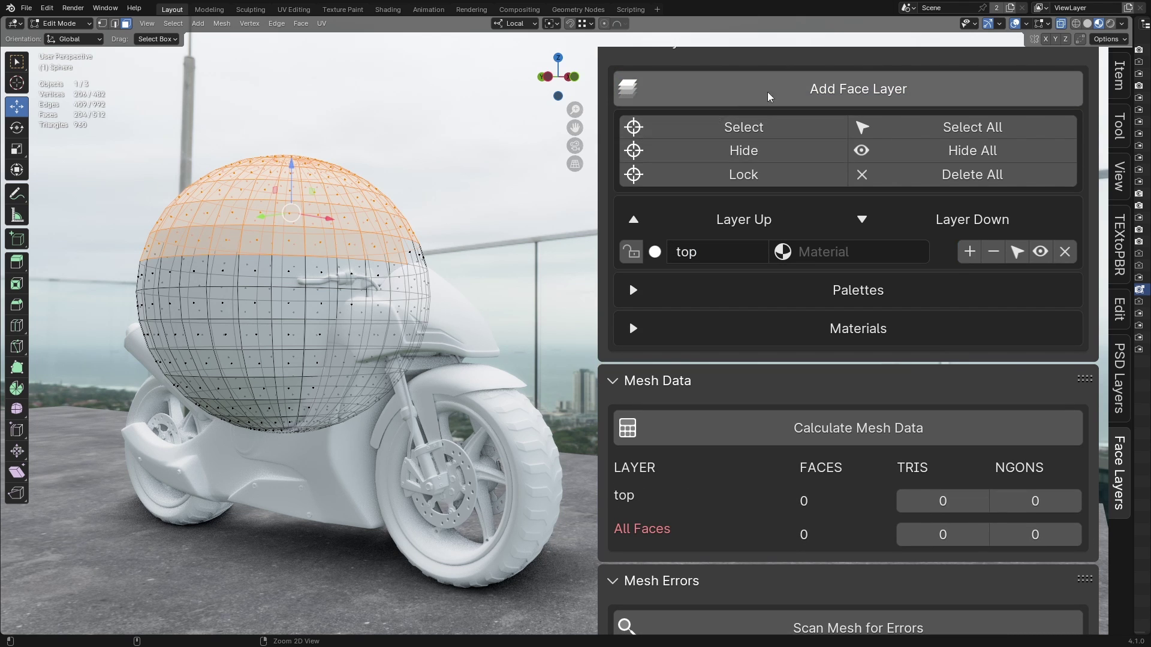
Add a face layer named bottom from the sphere's lower faces
left_click(857, 90)
left_click(121, 262)
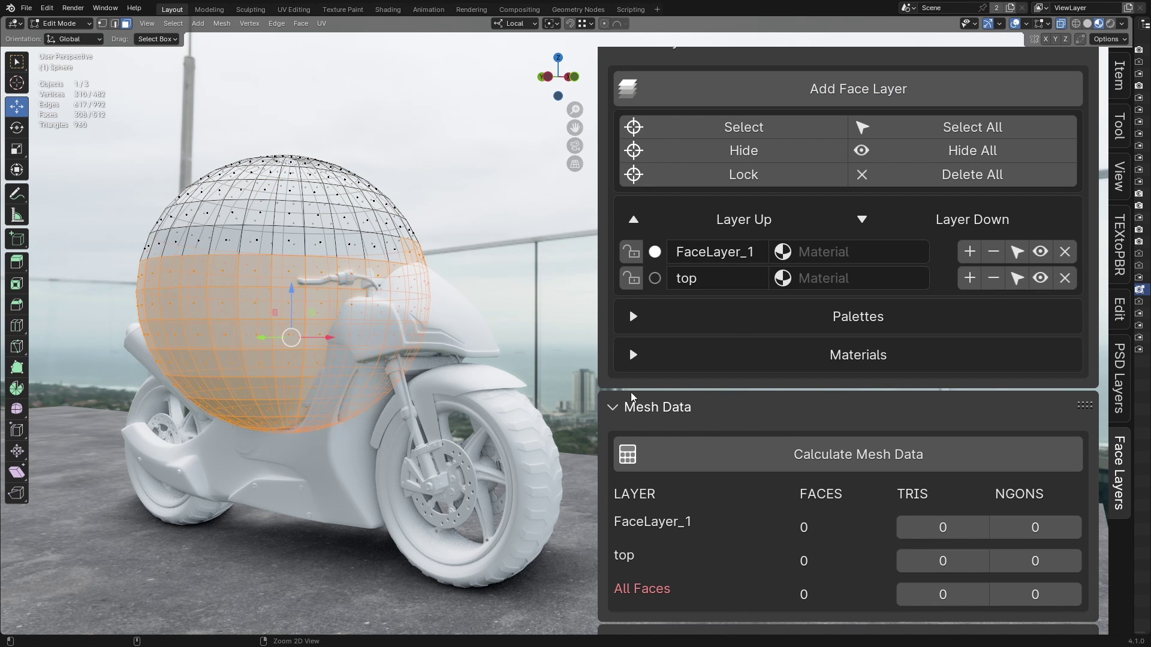
double_click(702, 256)
type("bottom")
key("Return")
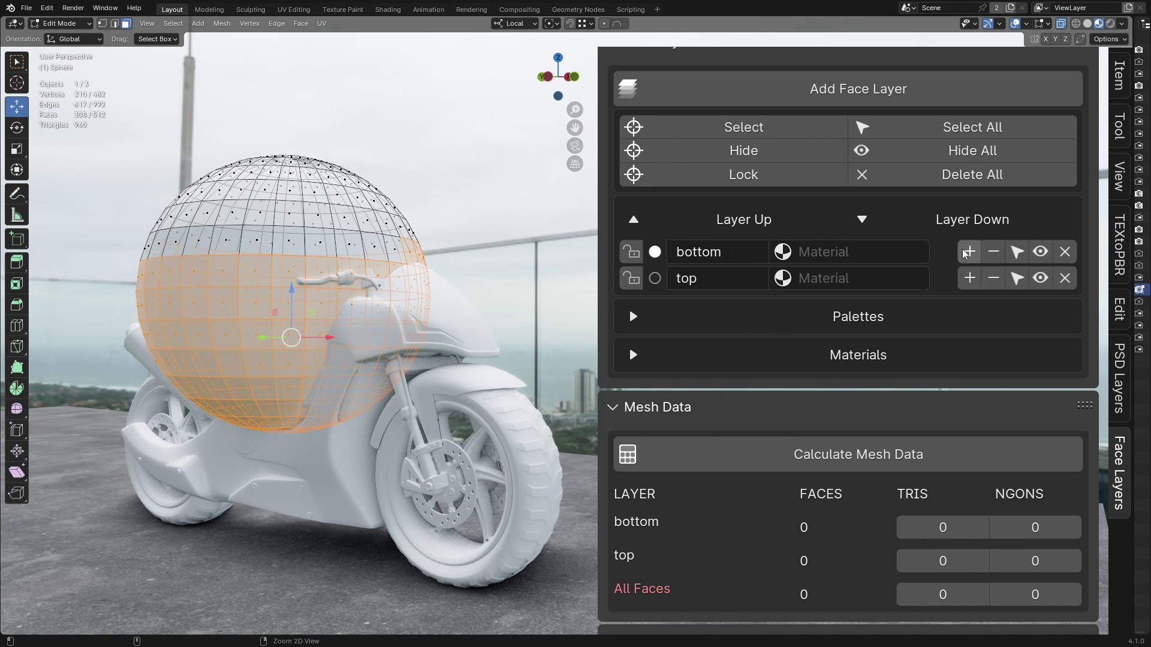
Toggle the selection of the sphere's bottom and top layers and the visibility of top, then return to Object Mode
key("Tab")
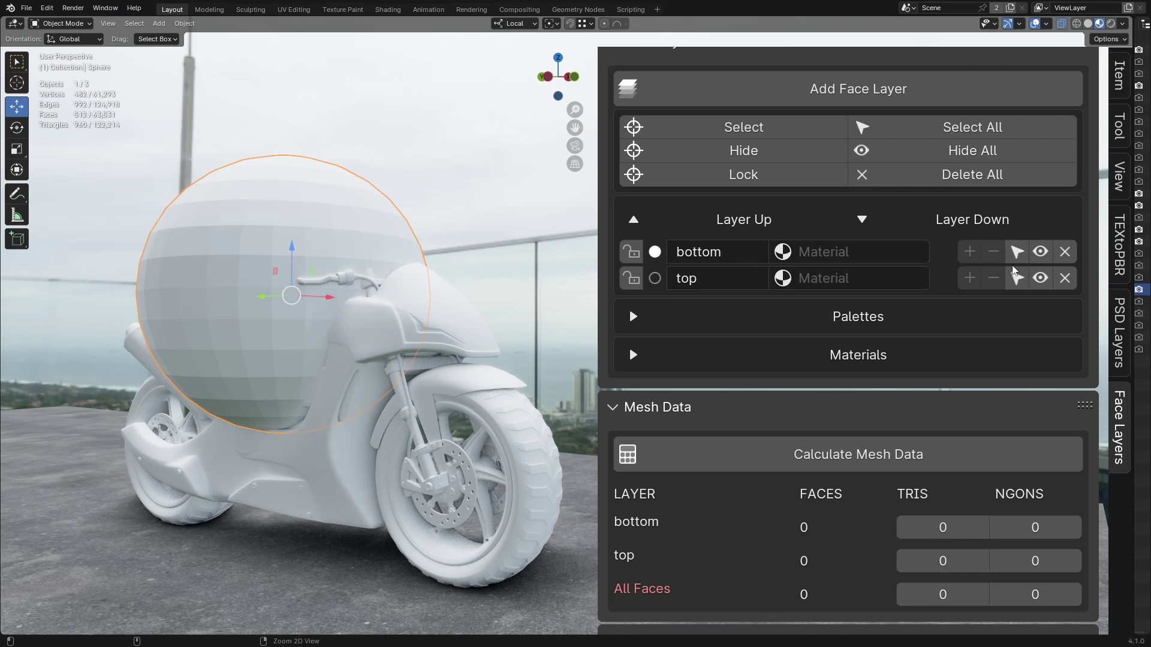
left_click(1016, 254)
left_click(1017, 282)
left_click(1018, 258)
left_click(1017, 278)
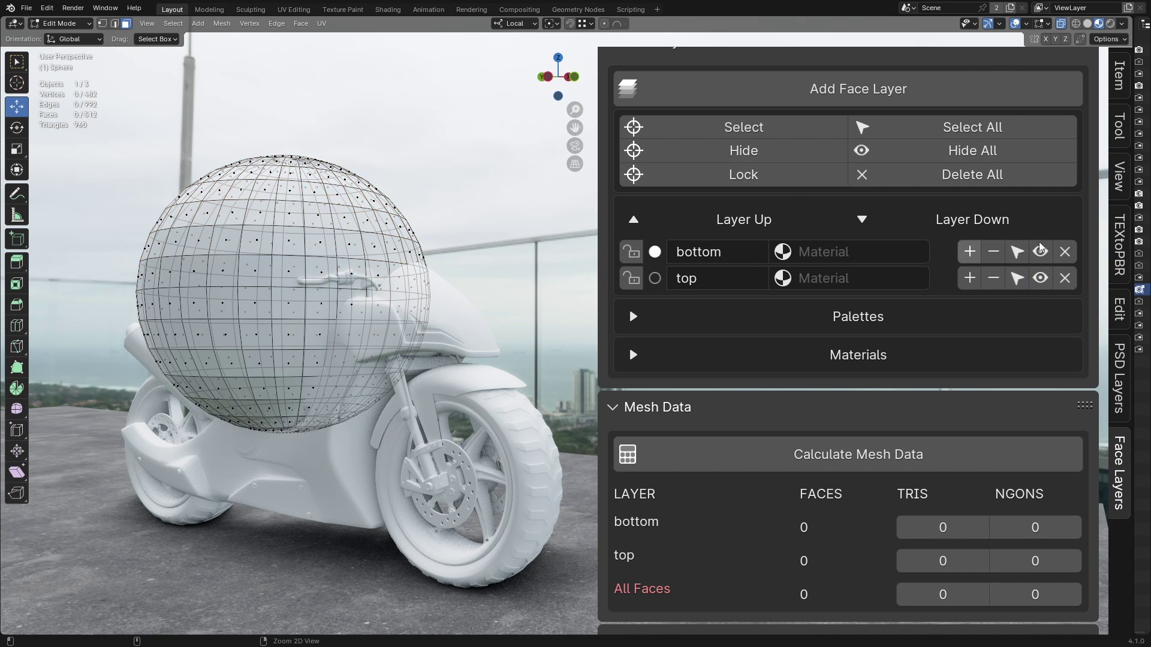
left_click(1040, 278)
left_click(1040, 278)
key("Tab")
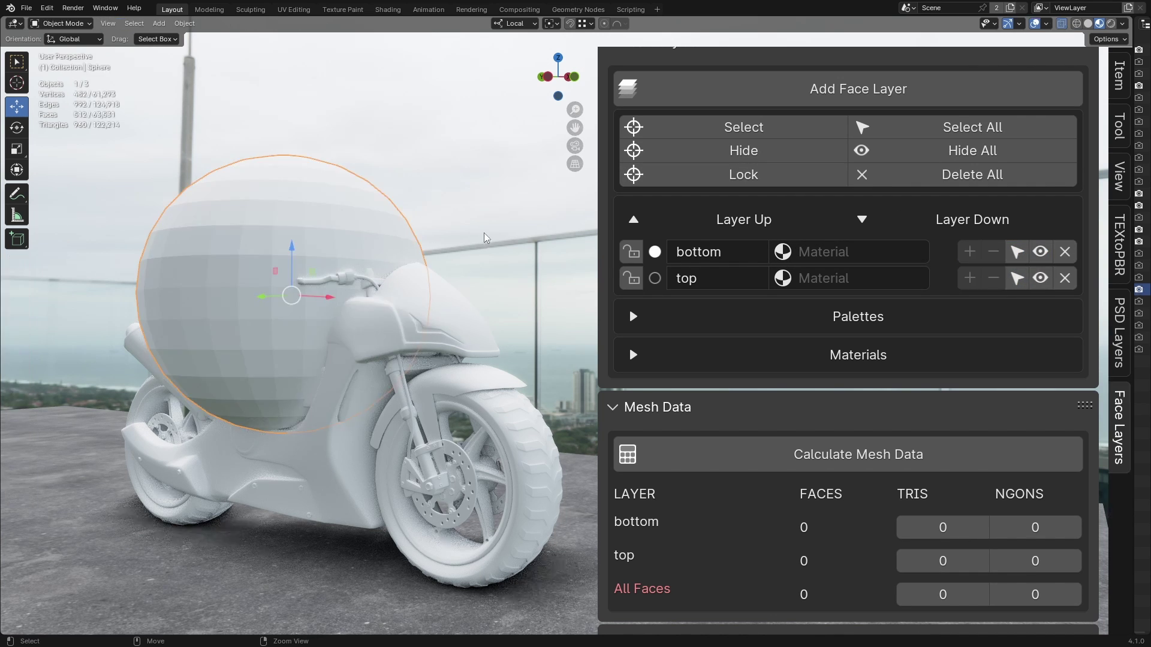
Delete the sphere from the scene and make the motorcycle the active object
middle_click_drag(420, 258, 484, 259)
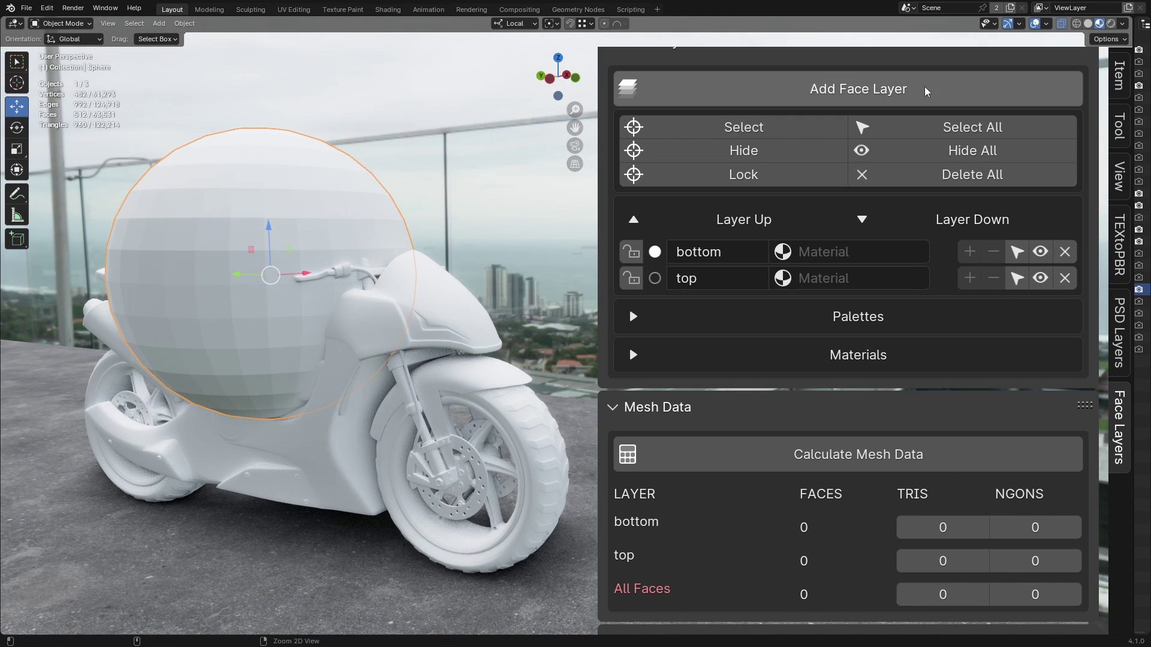
left_click_drag(1130, 114, 929, 117)
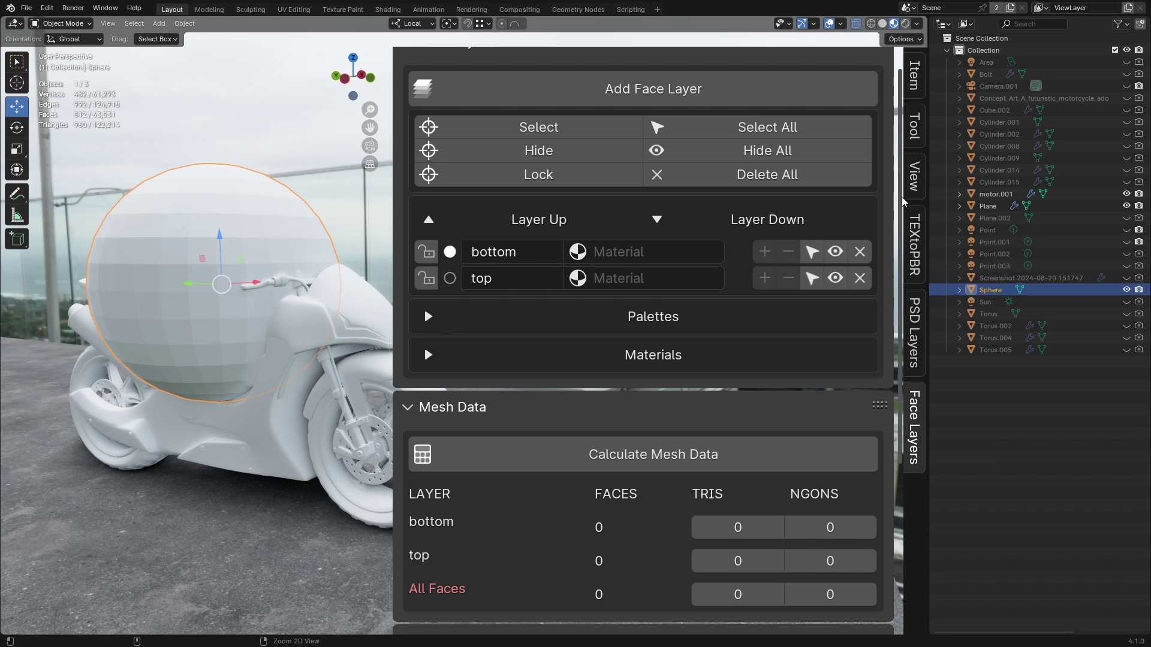
left_click_drag(930, 202, 1083, 201)
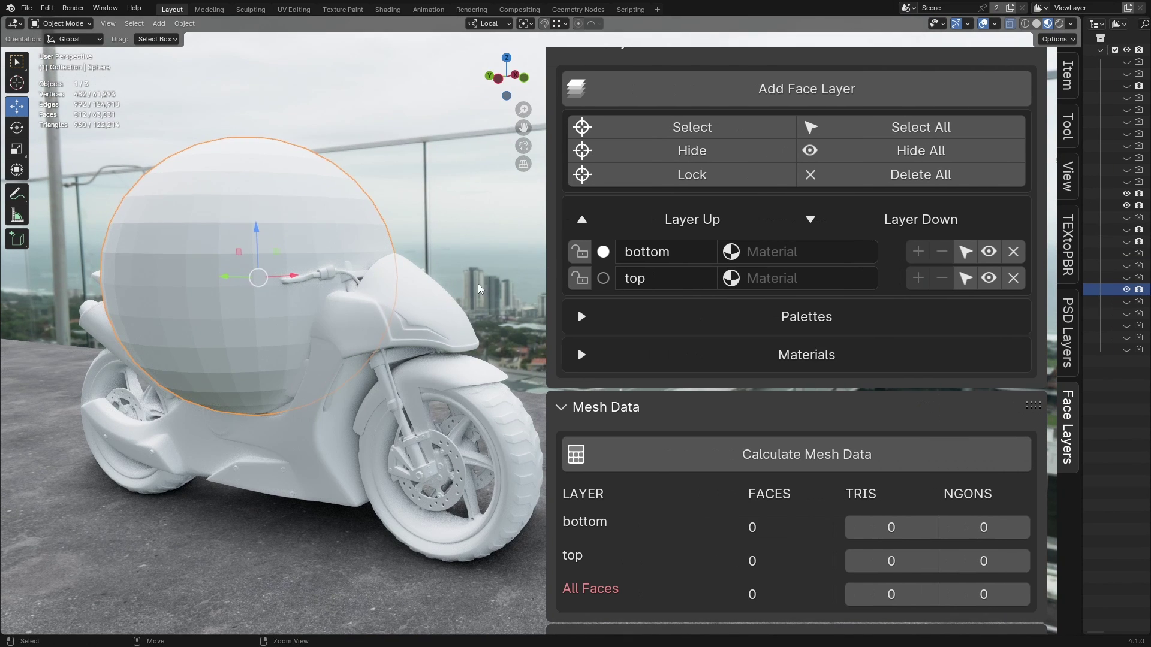
left_click(399, 290)
left_click(296, 210)
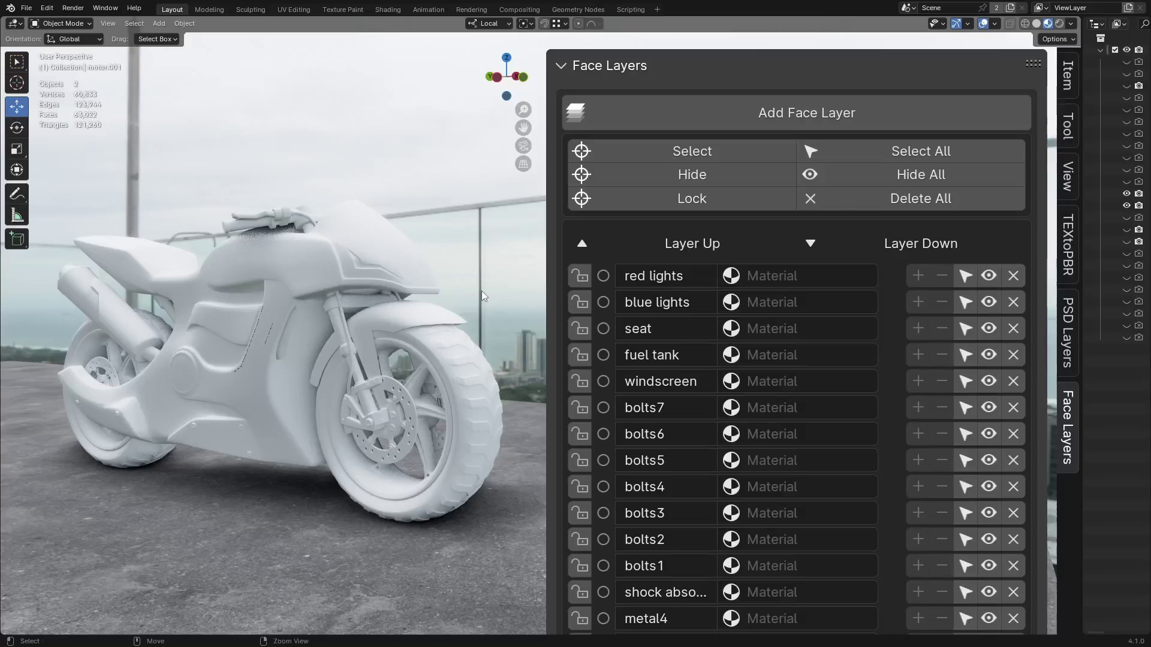
left_click_drag(480, 290, 432, 303, "alt")
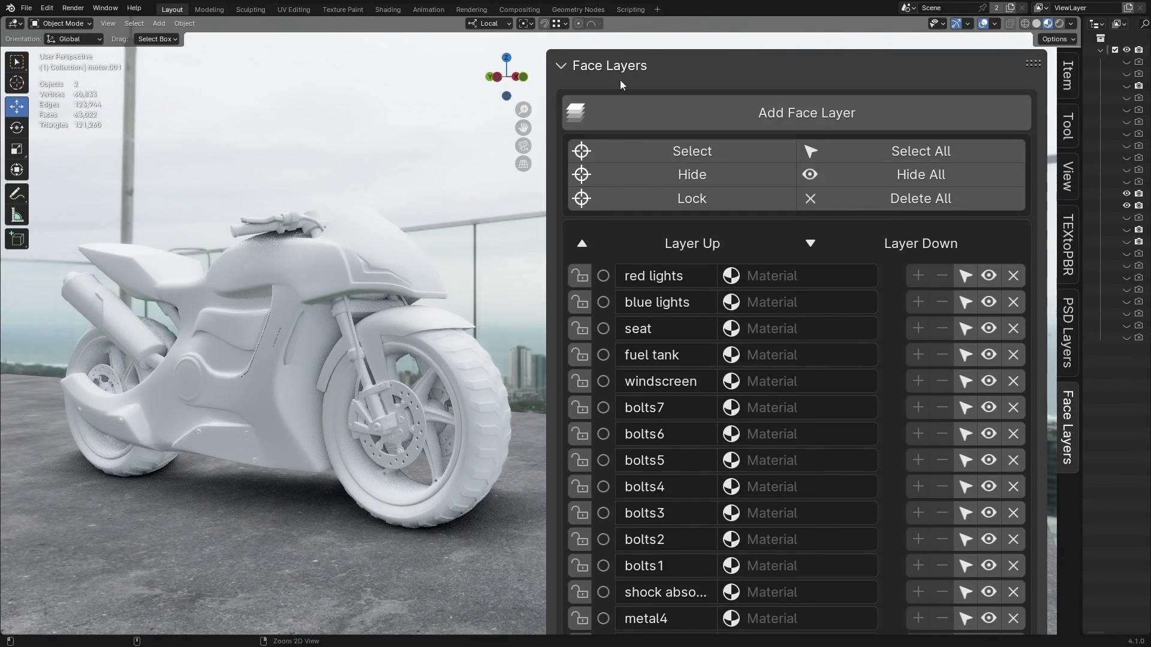
Collapse the Face Layers and Mesh Data sections and scan the motorcycle mesh for errors
left_click(659, 73)
left_click(632, 100)
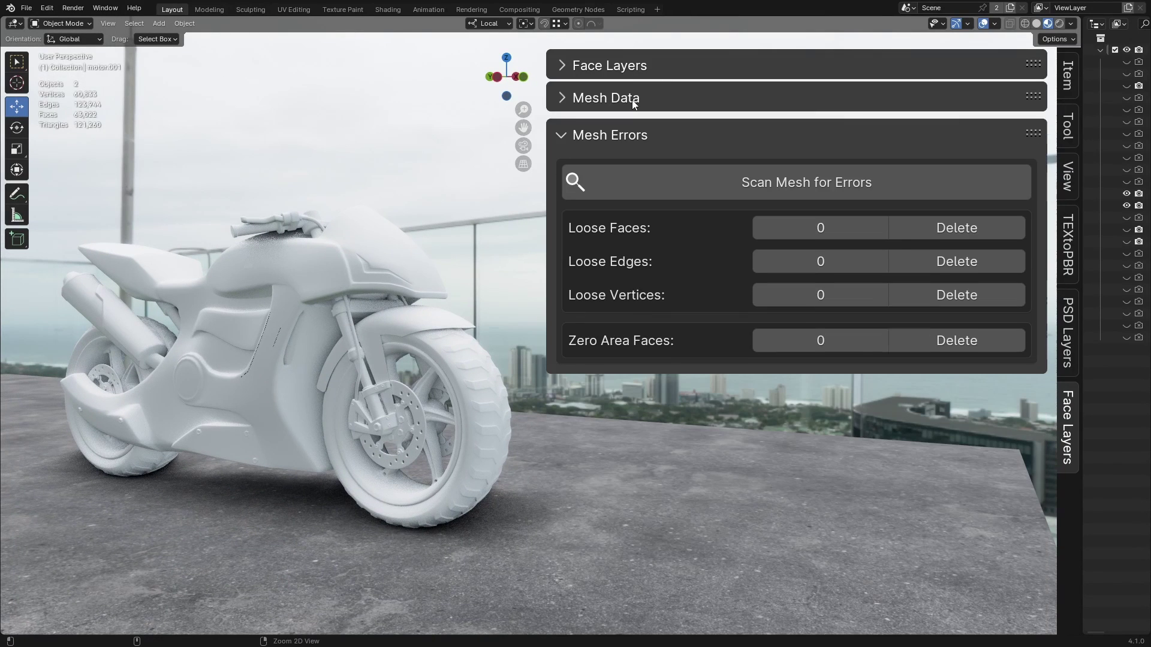
left_click(689, 182)
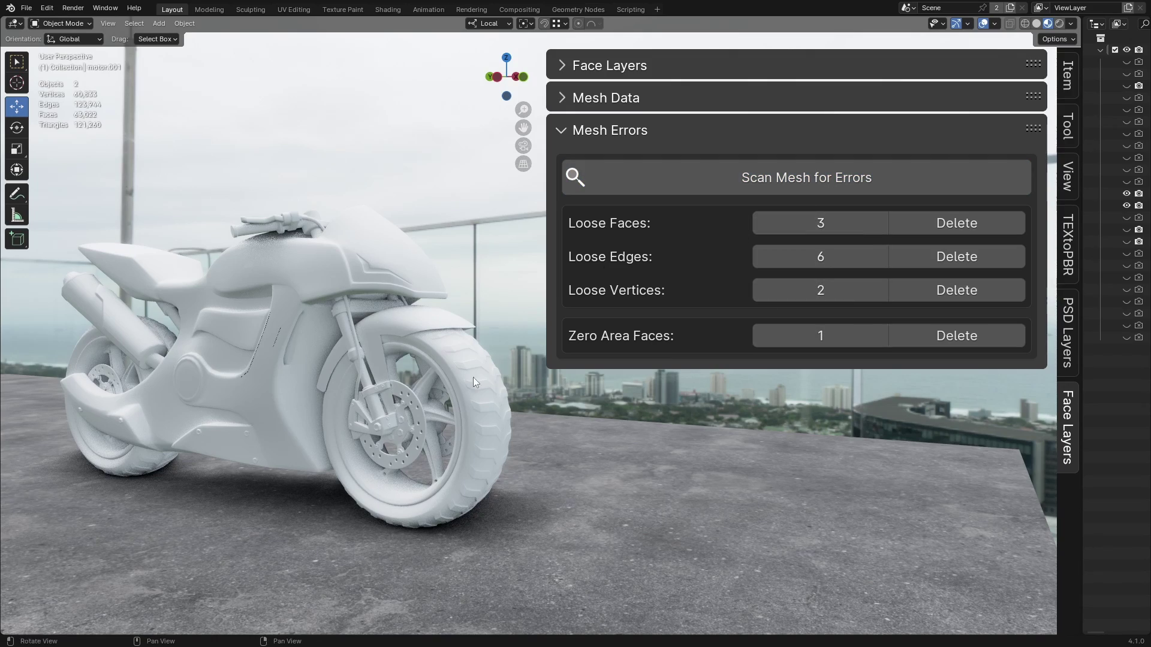
Highlight the motorcycle's loose faces, loose edges and loose vertices in turn to inspect them on the mesh
scroll(462, 356, "up", 1)
middle_click_drag(461, 368, 479, 400, "shift")
left_click(836, 233)
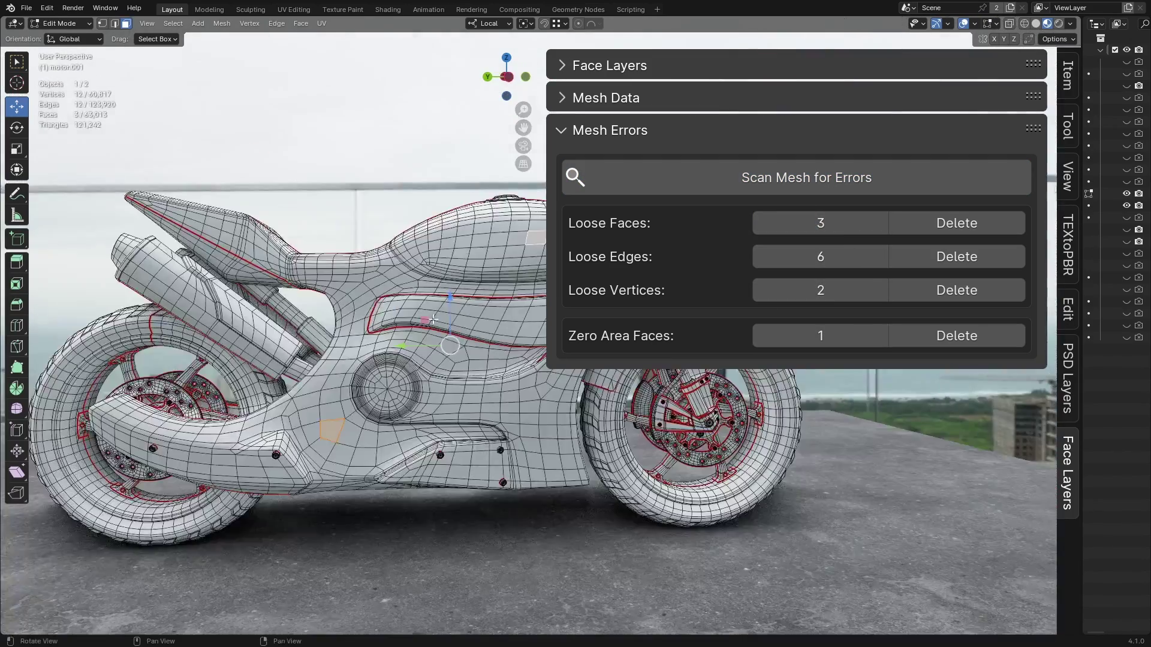
left_click(825, 258)
left_click(819, 290)
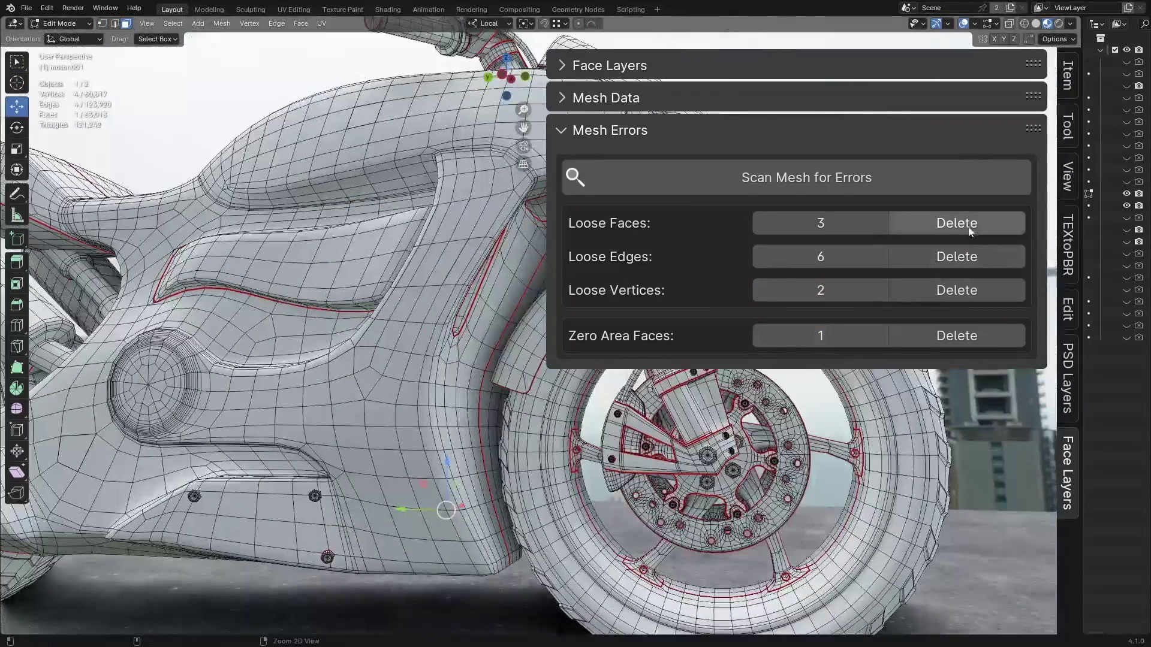
Delete the loose faces, loose edges, loose vertices and zero-area faces from the motorcycle mesh
left_click(969, 228)
left_click(956, 257)
left_click(937, 289)
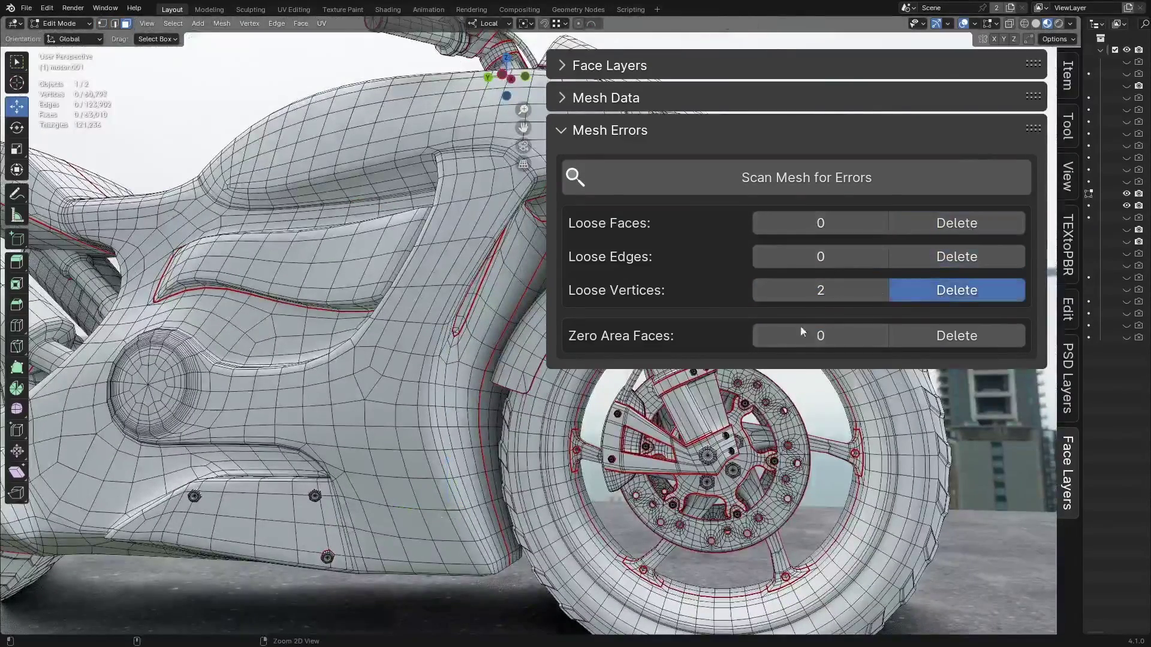
left_click(940, 339)
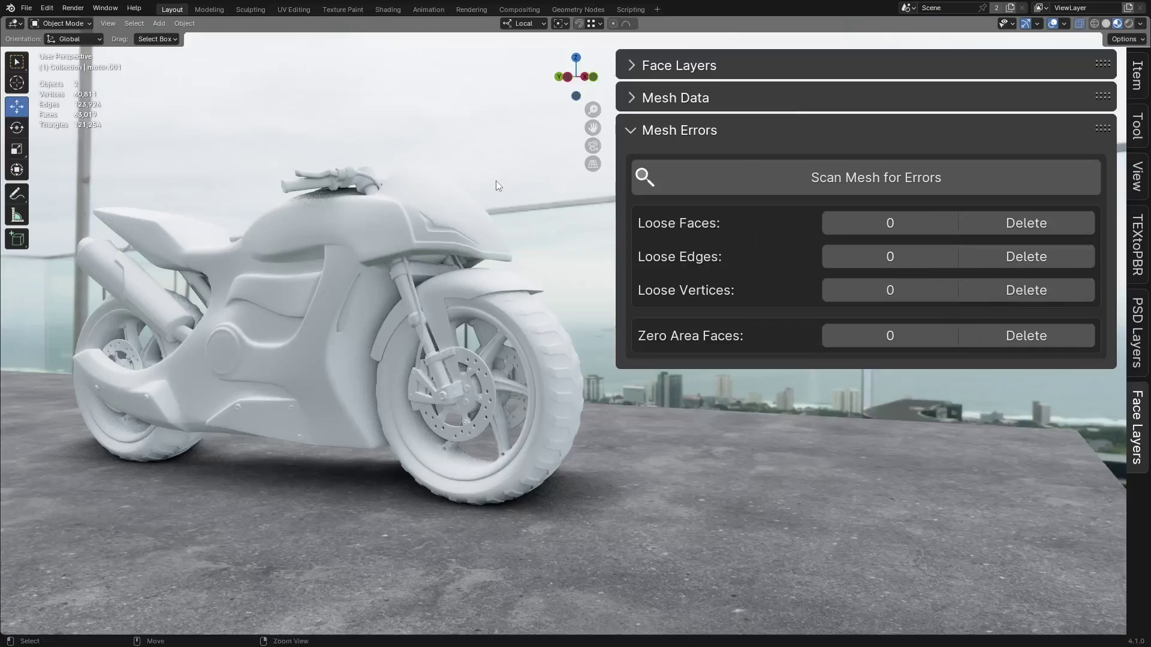
Show the motorcycle's calculated mesh data and select the triangles across all faces to inspect them around the wheels
left_click(673, 99)
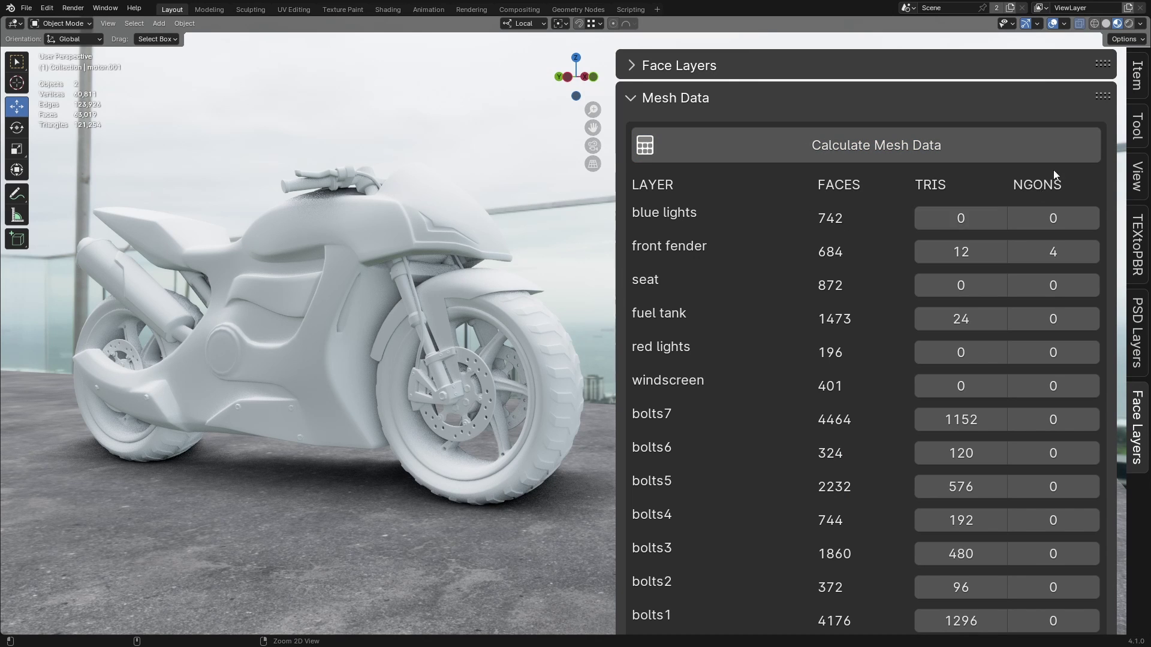
scroll(788, 294, "down", 20)
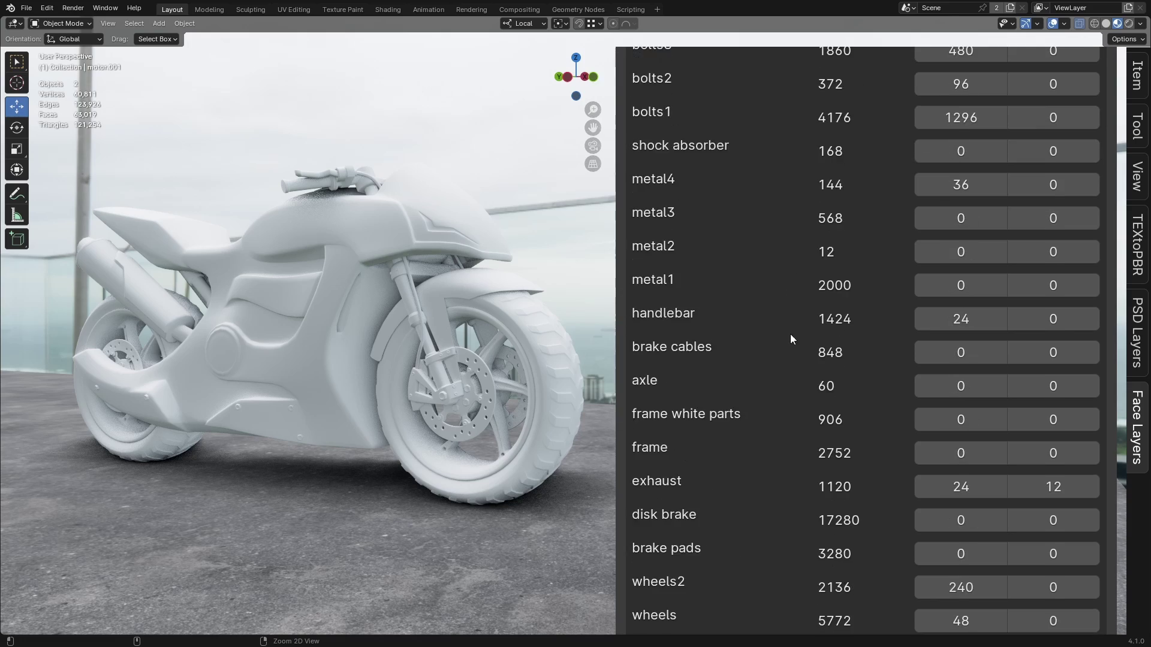
left_click(955, 424)
middle_click_drag(365, 343, 509, 353)
scroll(510, 353, "down", 4)
scroll(469, 356, "up", 6)
middle_click_drag(419, 353, 599, 324)
scroll(599, 324, "up", 4)
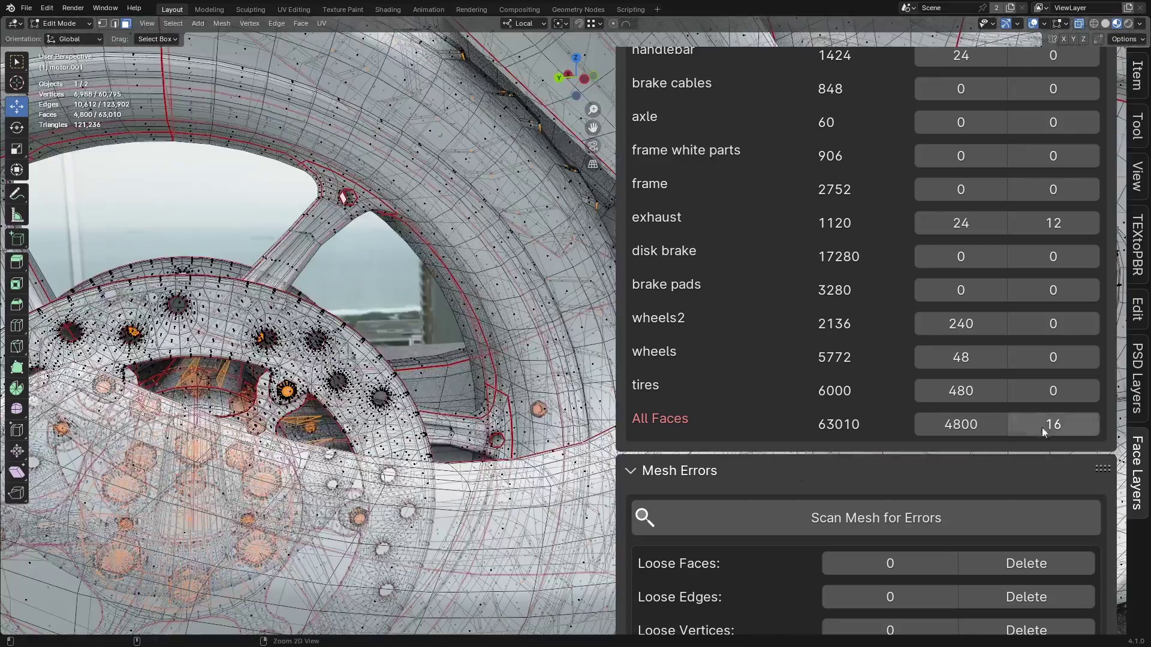
Select the n-gons across all faces and inspect them near the exhaust with X-ray turned off
left_click(1048, 427)
scroll(473, 306, "down", 7)
mouse_move(474, 306)
middle_mouse_down()
mouse_move(389, 304)
mouse_move(455, 309)
middle_mouse_up()
scroll(360, 324, "up", 4)
middle_click_drag(251, 336, 300, 338)
scroll(96, 345, "up", 4)
key("alt+z")
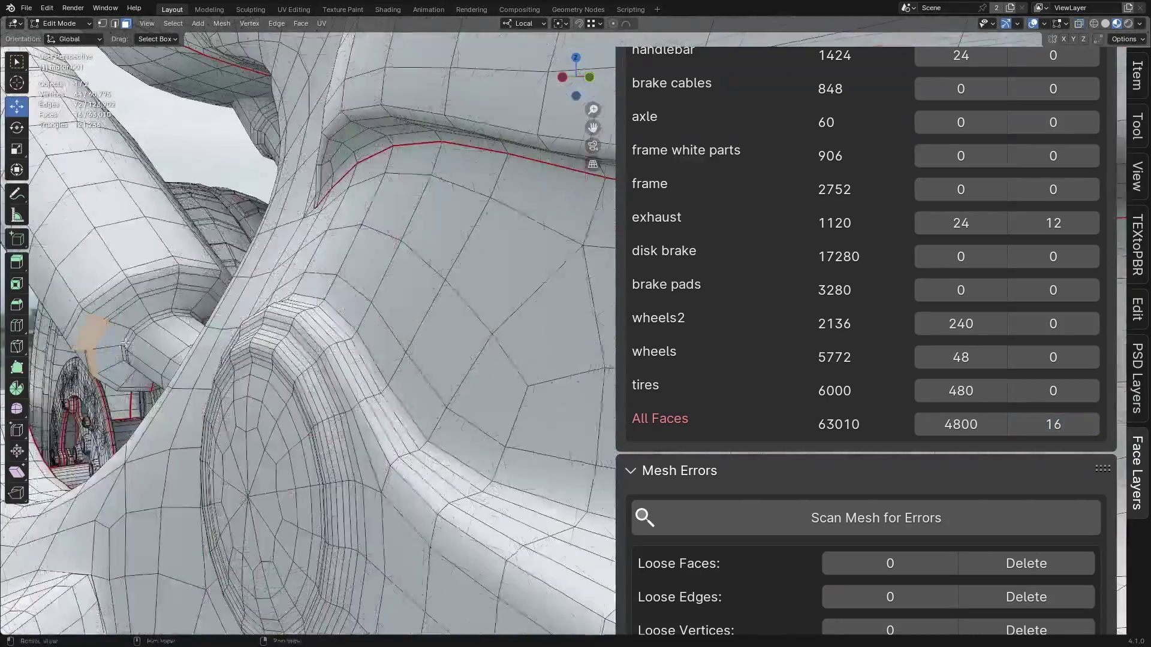
middle_click_drag(110, 345, 241, 328, "shift")
scroll(938, 264, "up", 5)
Select the triangles of the handlebar layer and frame them in the view
left_click(968, 248)
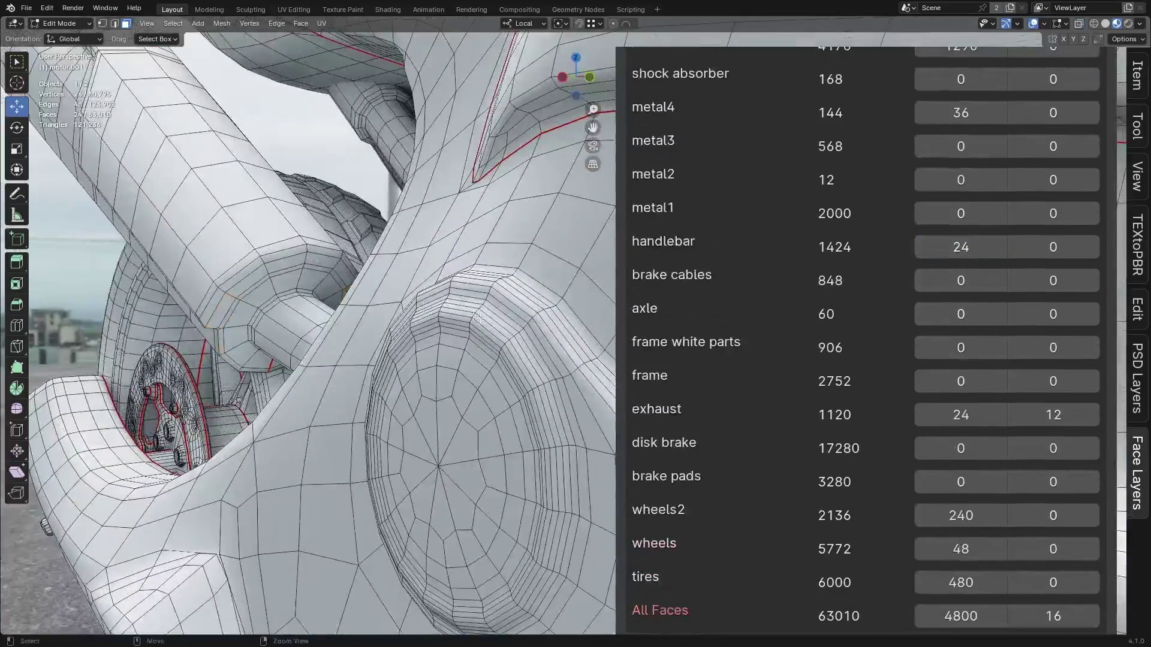
key("KP_Decimal")
middle_click_drag(471, 321, 444, 336)
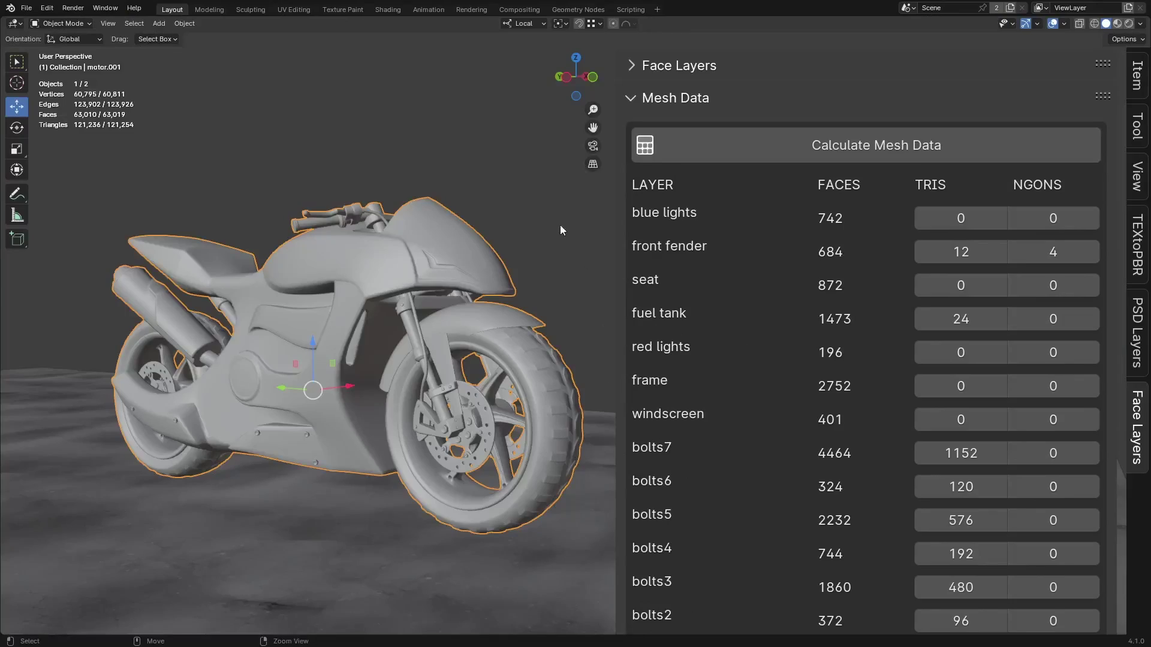
Deselect the motorcycle, expand Face Layers, and add the front fender layer to the selection by picking it on the model
left_click(560, 224)
left_click(678, 63)
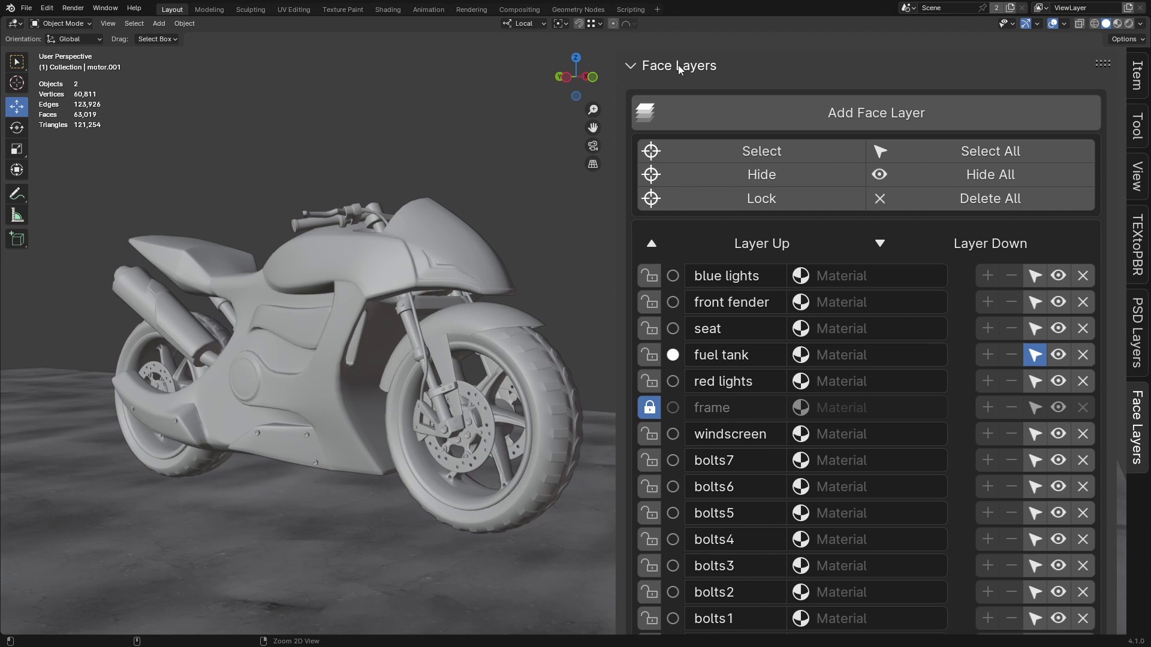
middle_click_drag(555, 358, 542, 300)
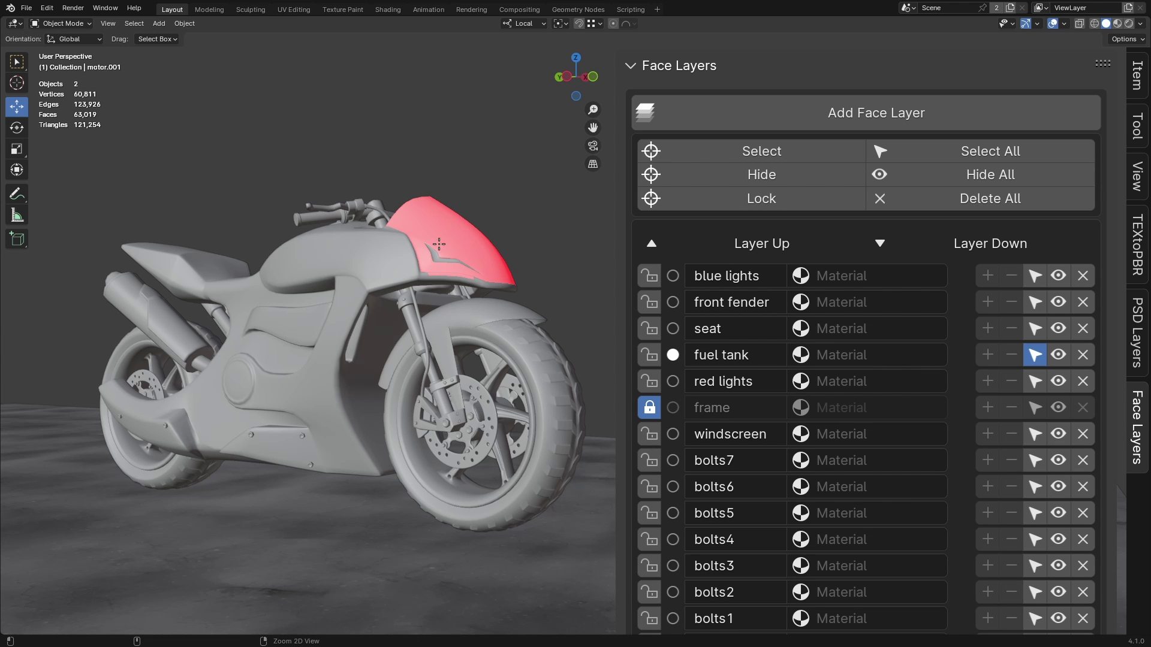
left_click(489, 307)
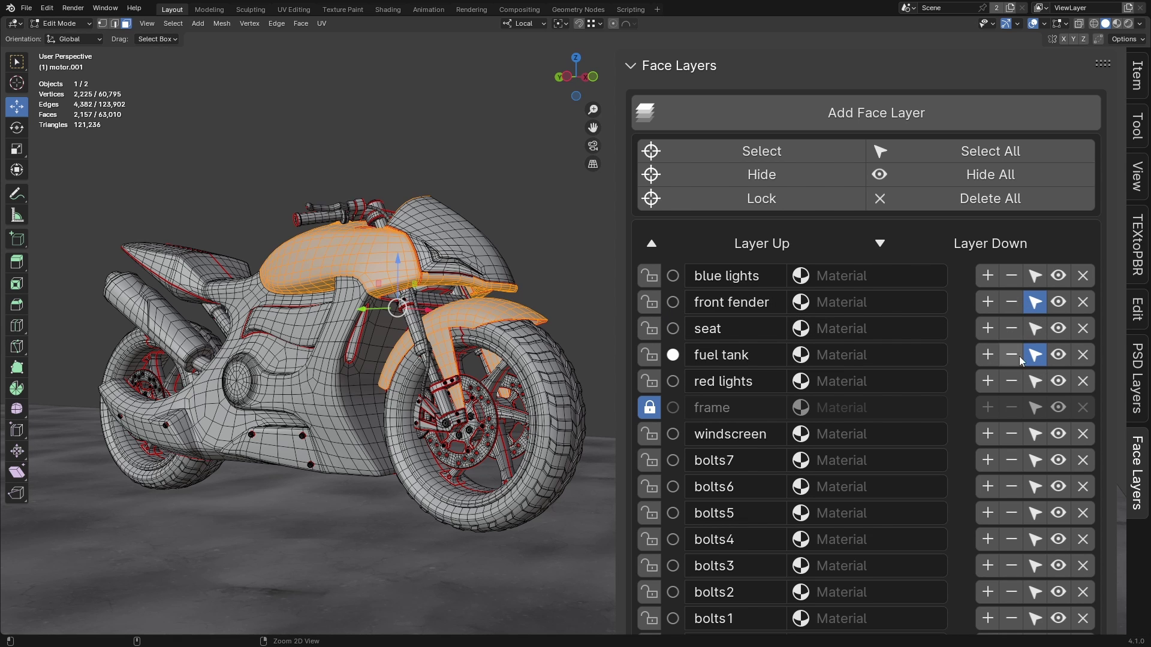
Pick the blue lights, tires, front fork and brake disc layers on the model to select them, and return to Object Mode
left_click(762, 151)
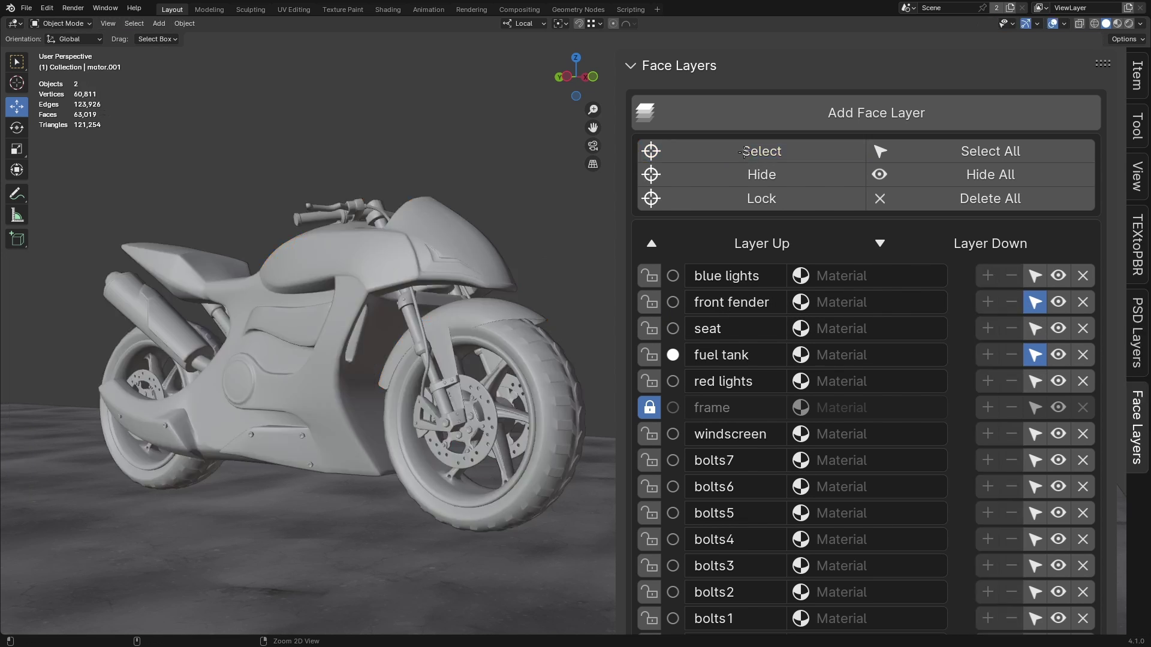
left_click(498, 364)
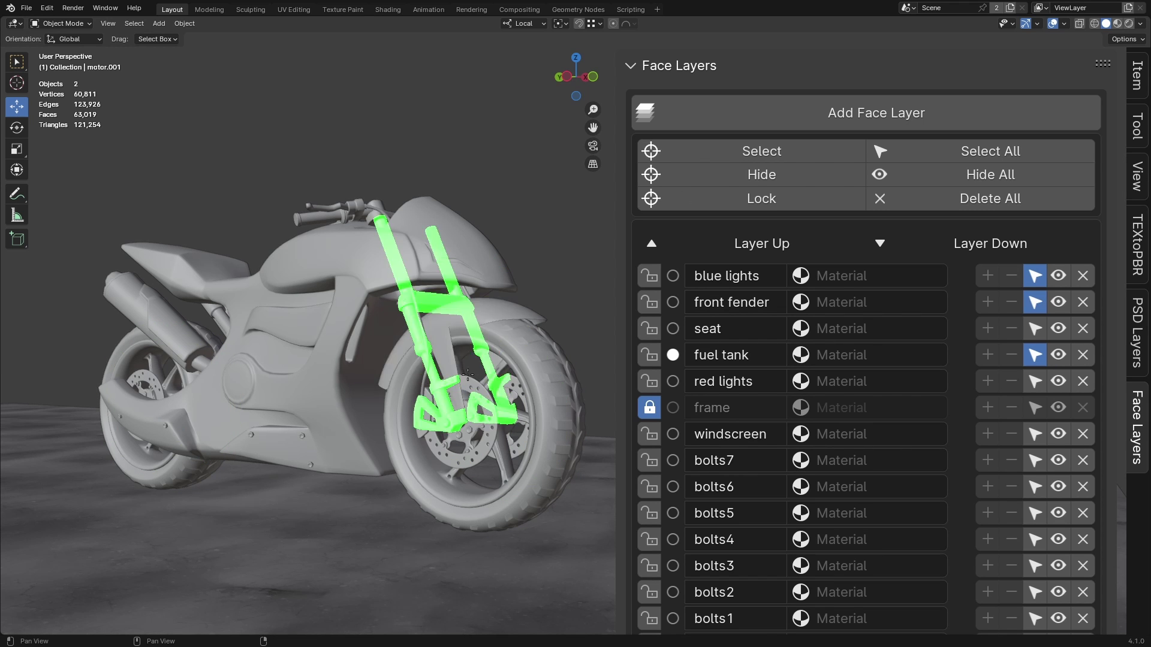
left_click(482, 353)
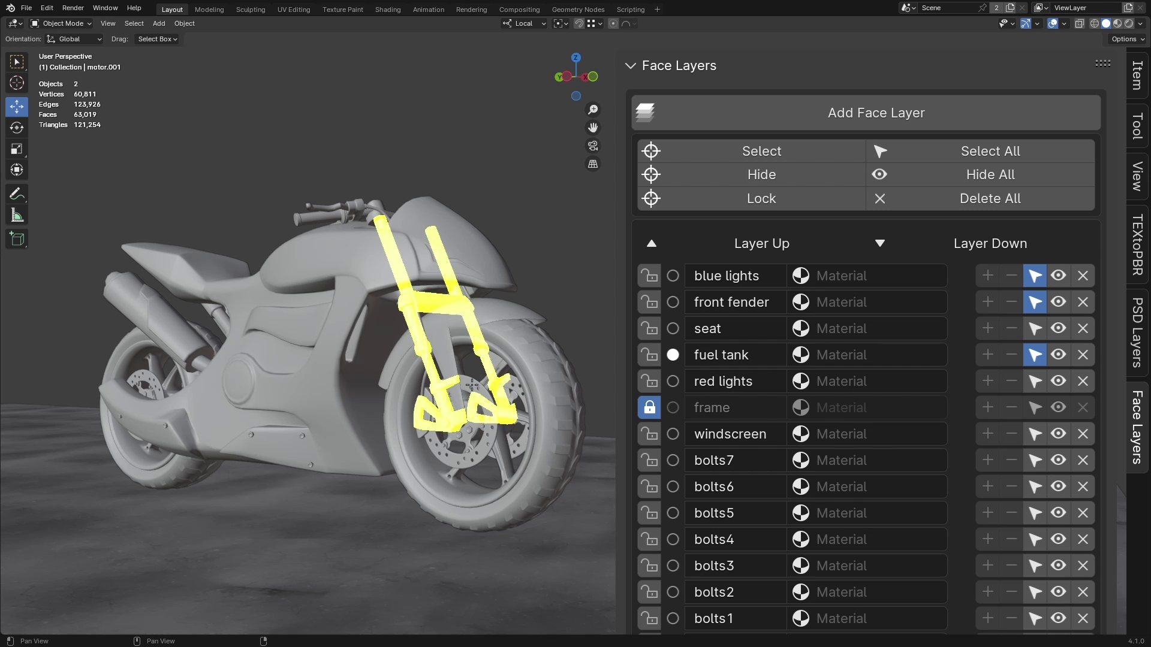
left_click(468, 384)
key("Escape")
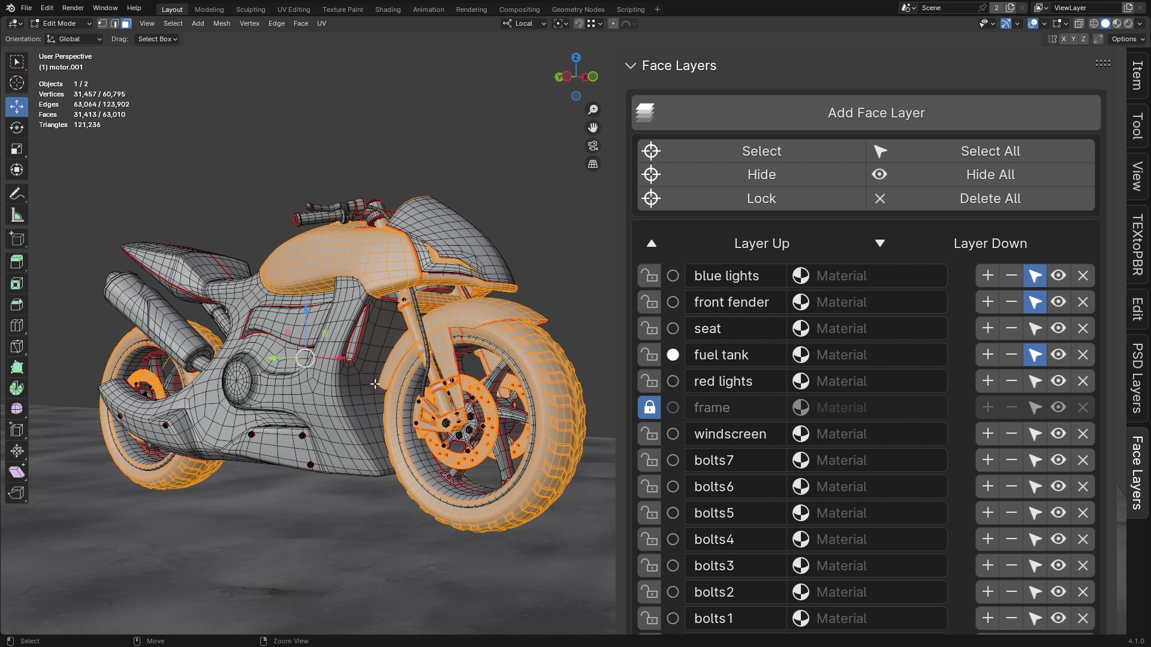
key("Tab")
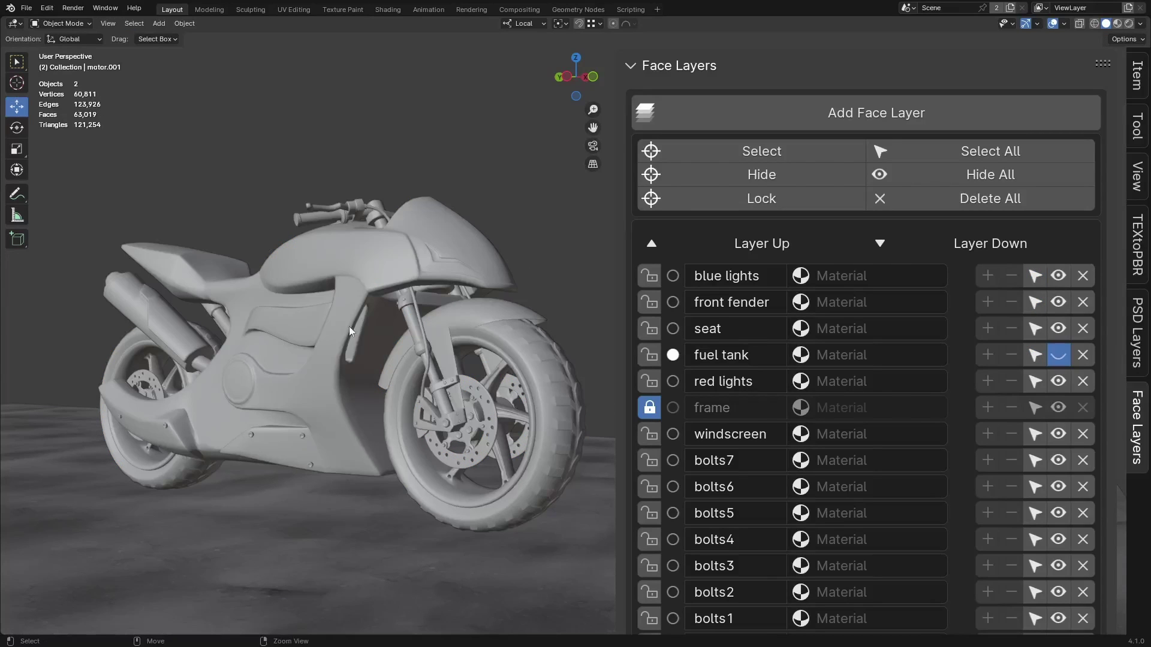
Hide the front fender, tire, wheel and brake disc layers by picking them on the model, and return to Object Mode
left_click(710, 180)
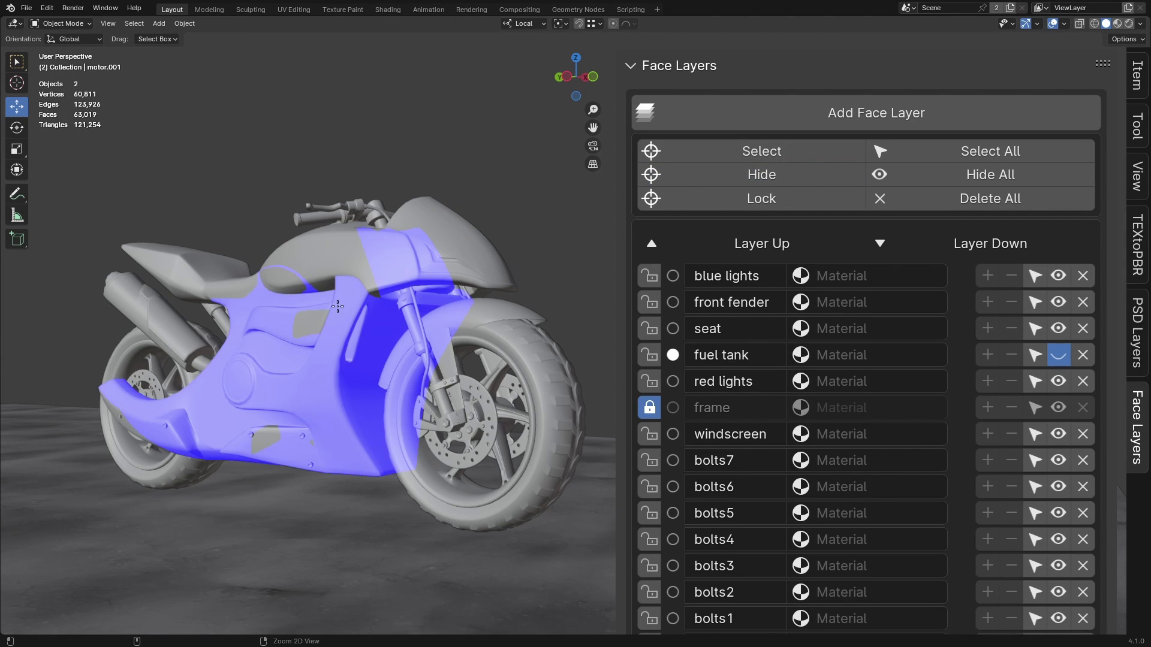
left_click(480, 311)
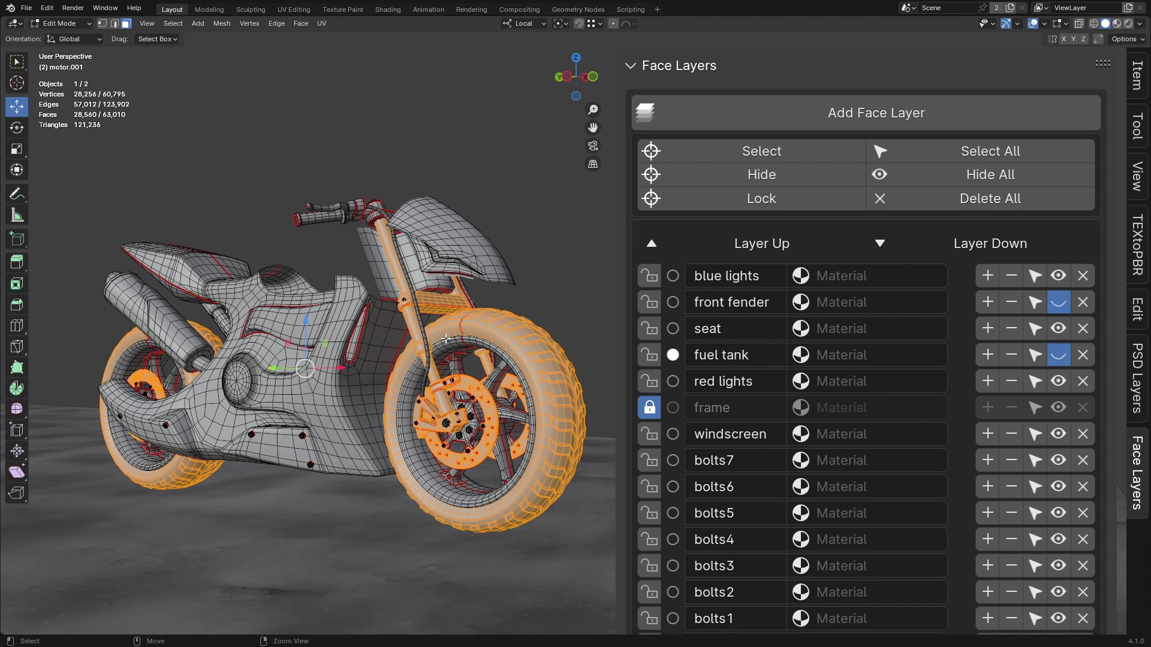
key("Tab")
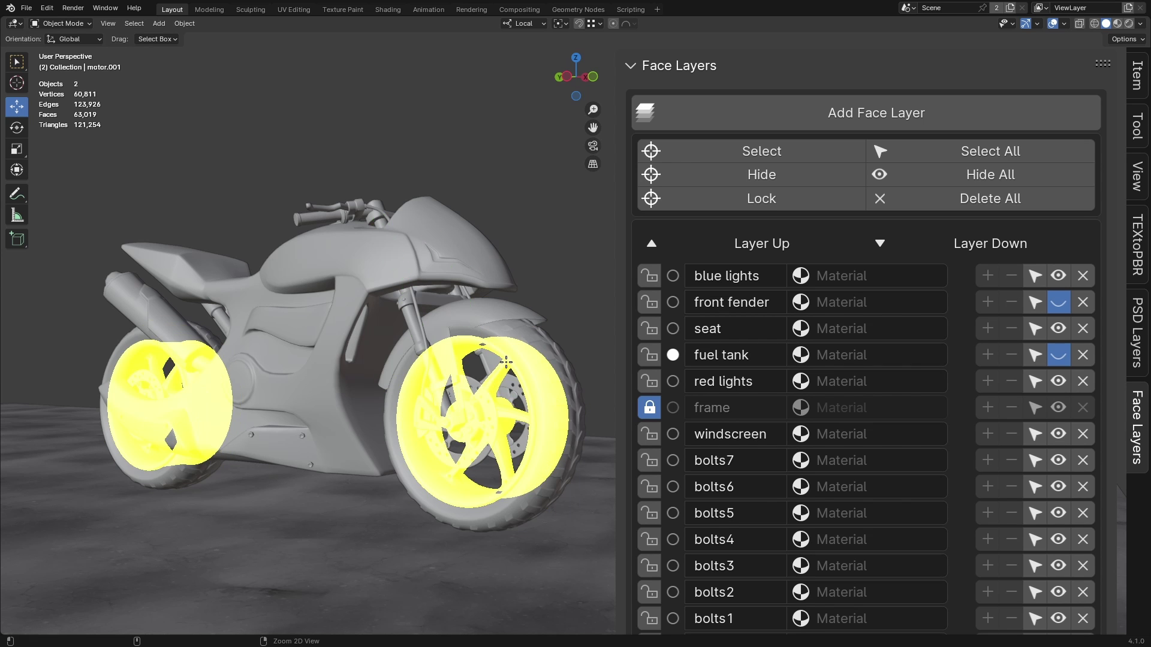
key("Tab")
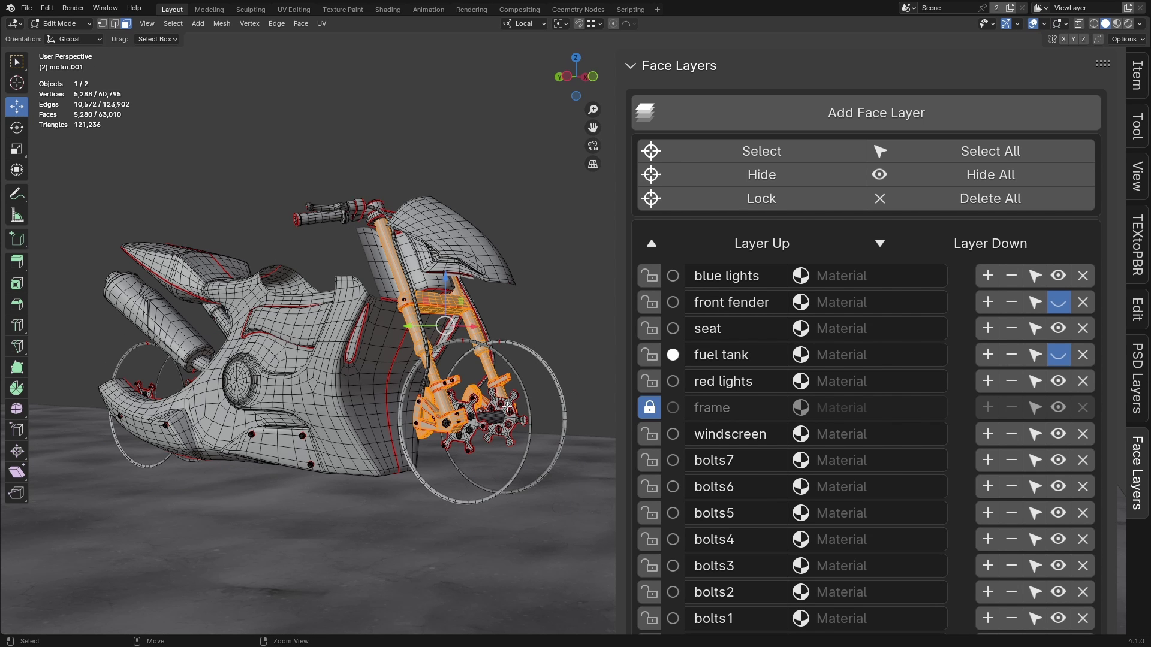
key("Tab")
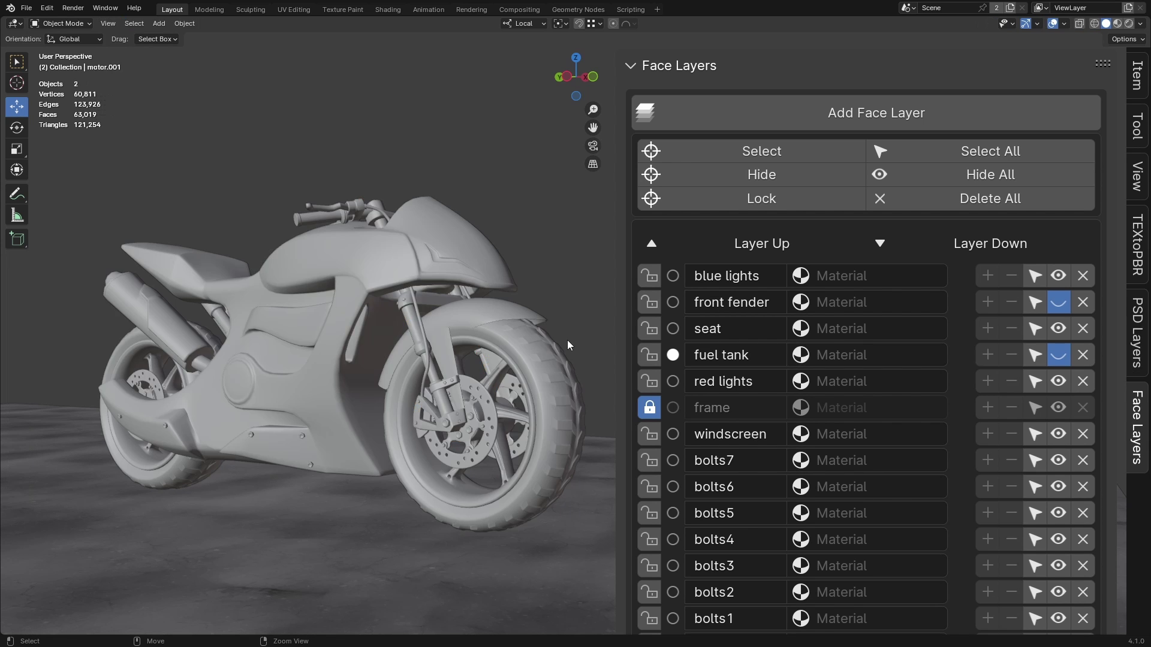
Enter Edit Mode on the motorcycle and lock the front fender layer by picking it on the model
mouse_move(556, 271)
middle_mouse_down()
mouse_move(562, 293)
mouse_move(570, 268)
middle_mouse_up()
key("Tab")
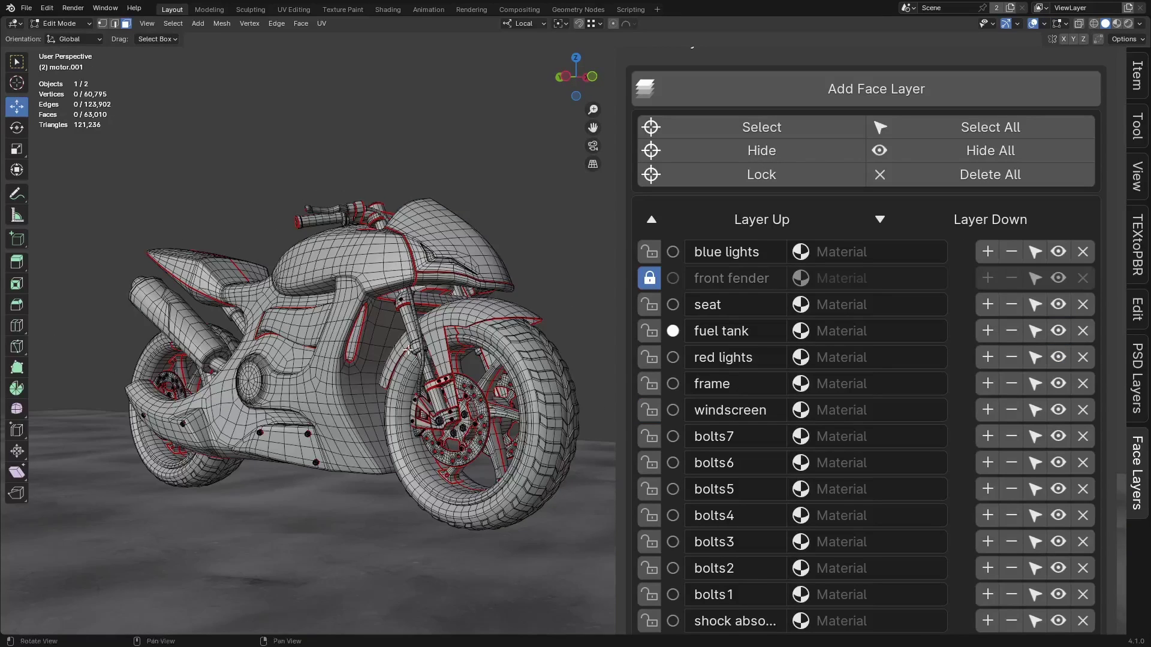
middle_click_drag(370, 382, 467, 339)
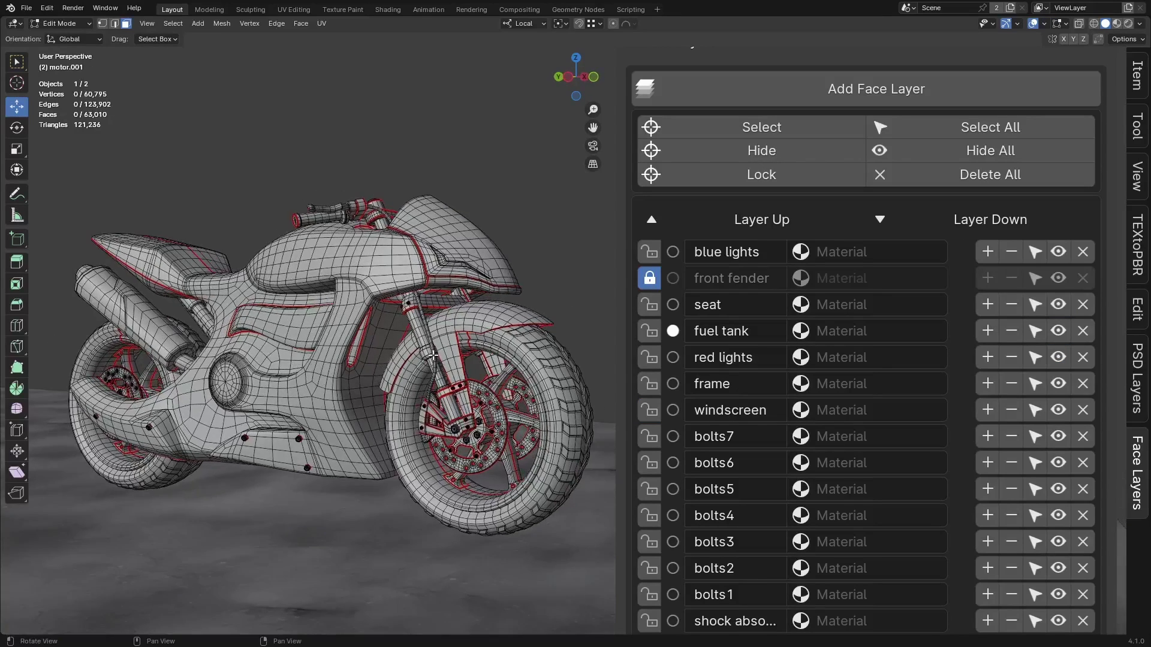
left_click(729, 174)
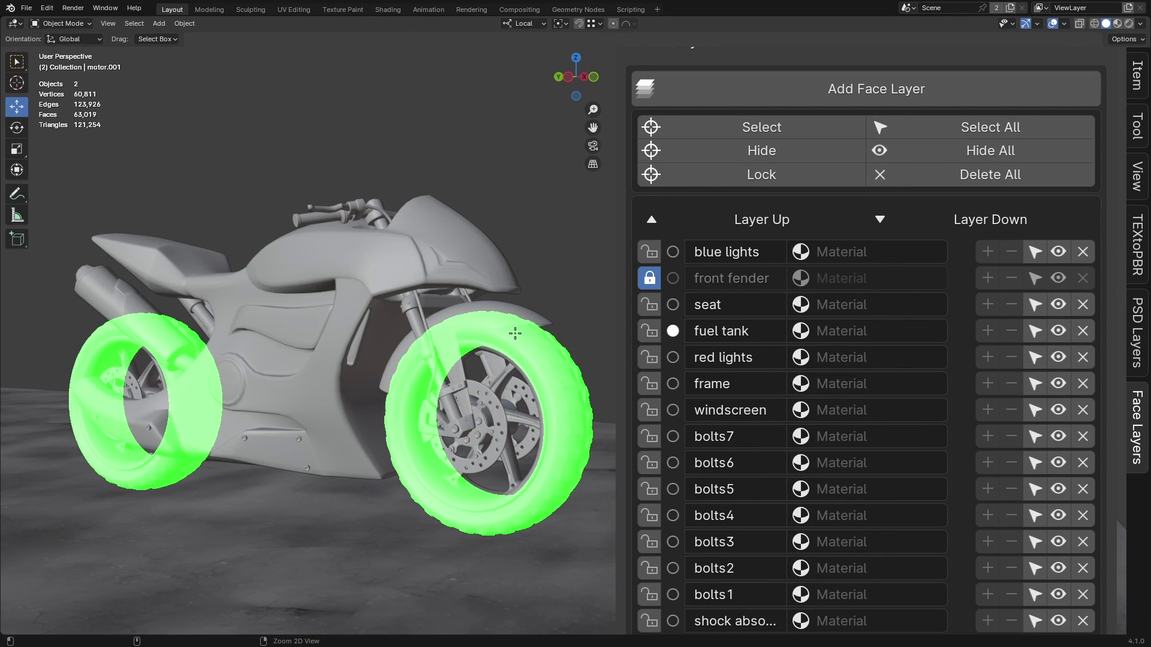
key("Tab")
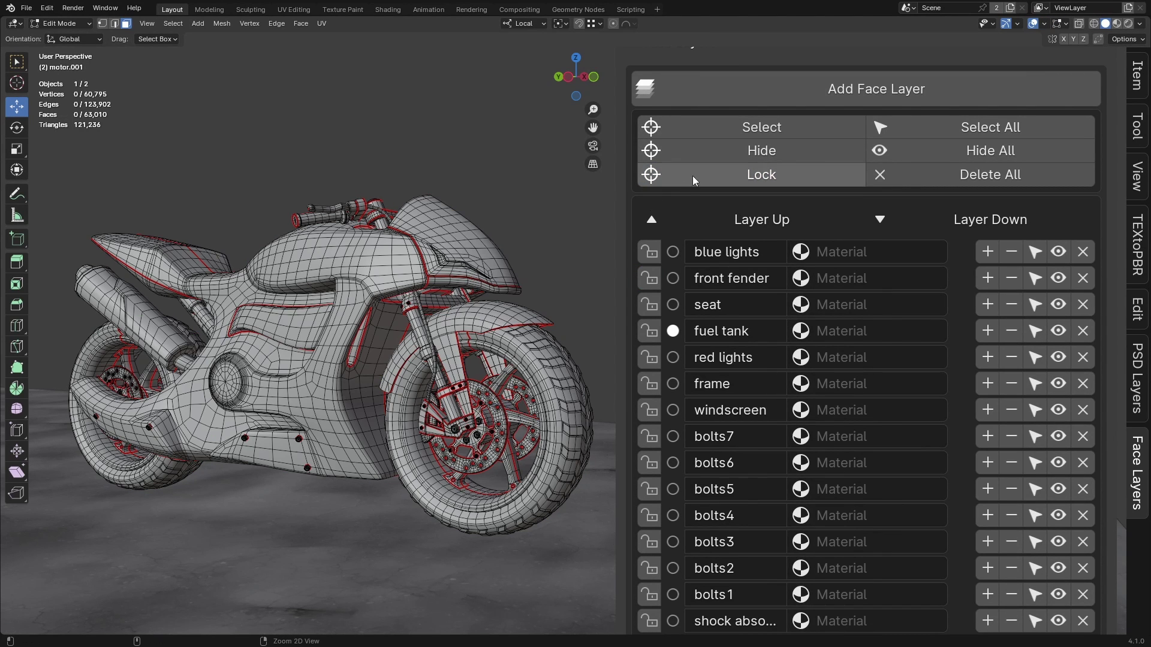
key("Tab")
Switch between Object Mode and Edit Mode to examine the locked front fender with the lock picker, ending in Edit Mode
key("Tab")
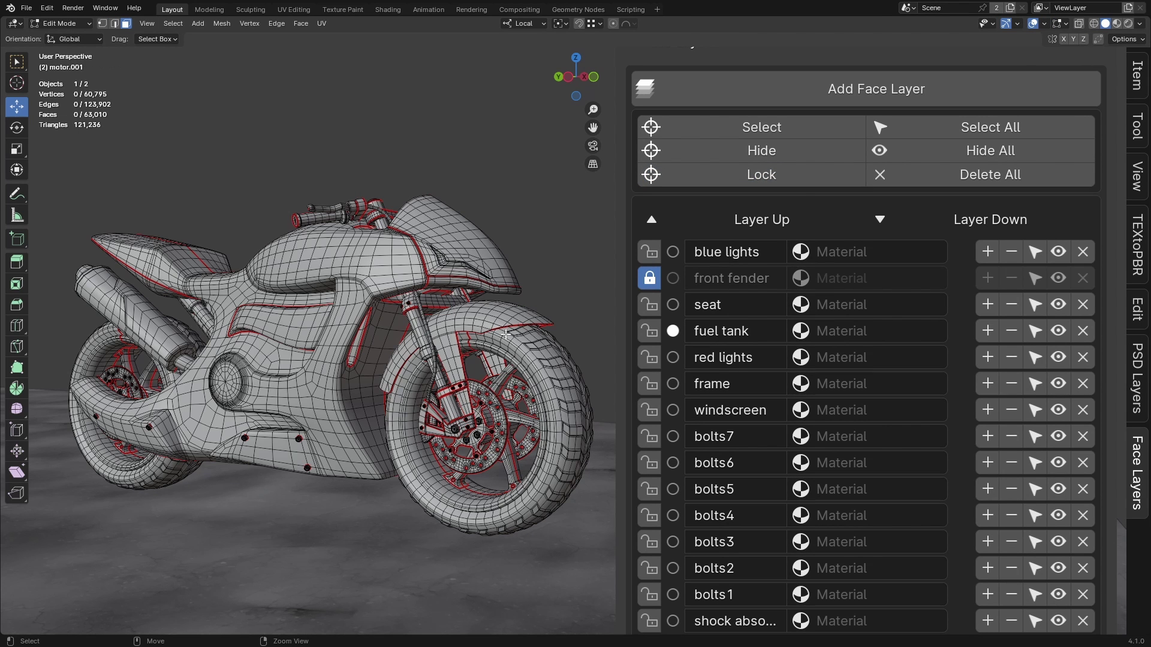
key("Tab")
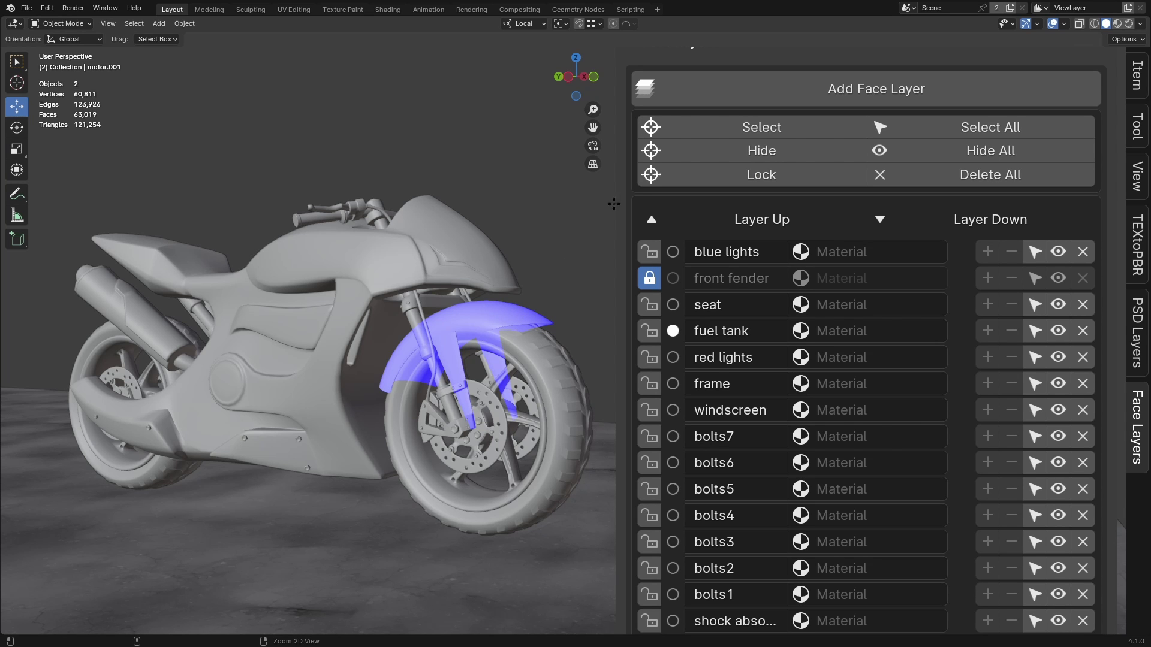
key("Tab")
key("Tab")
key("Tab")
key("Tab")
key("Tab")
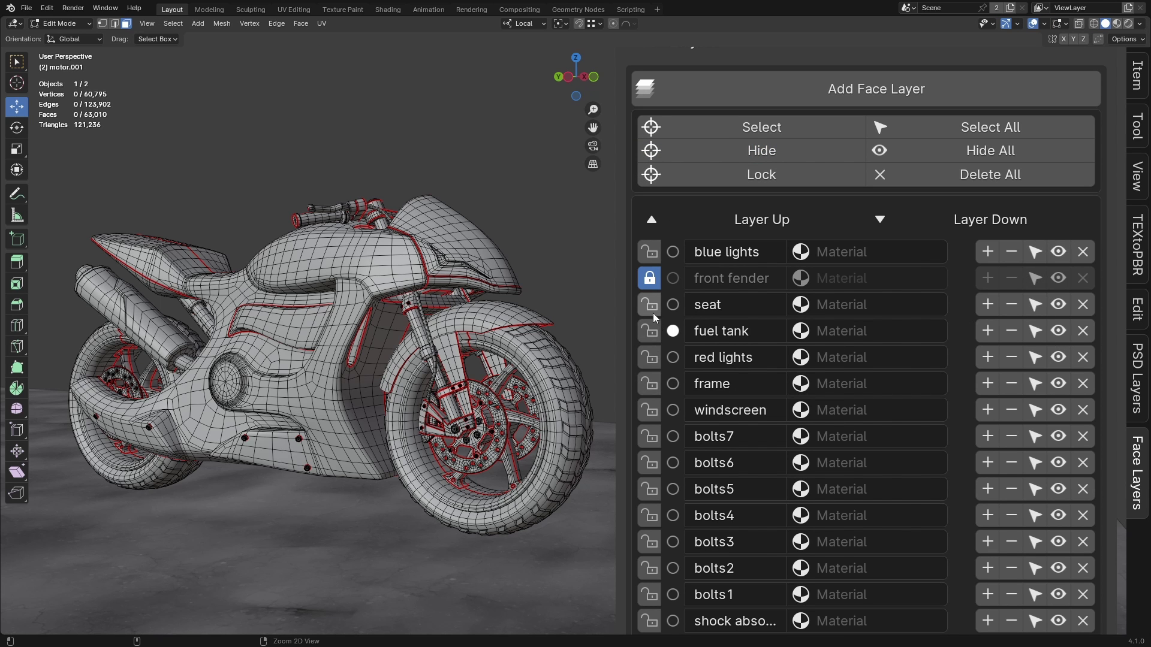
Lock the seat, fuel tank, red lights, frame, windscreen, bolts3 and bolts2 layers
left_click_drag(653, 312, 650, 414)
scroll(944, 284, "down", 2)
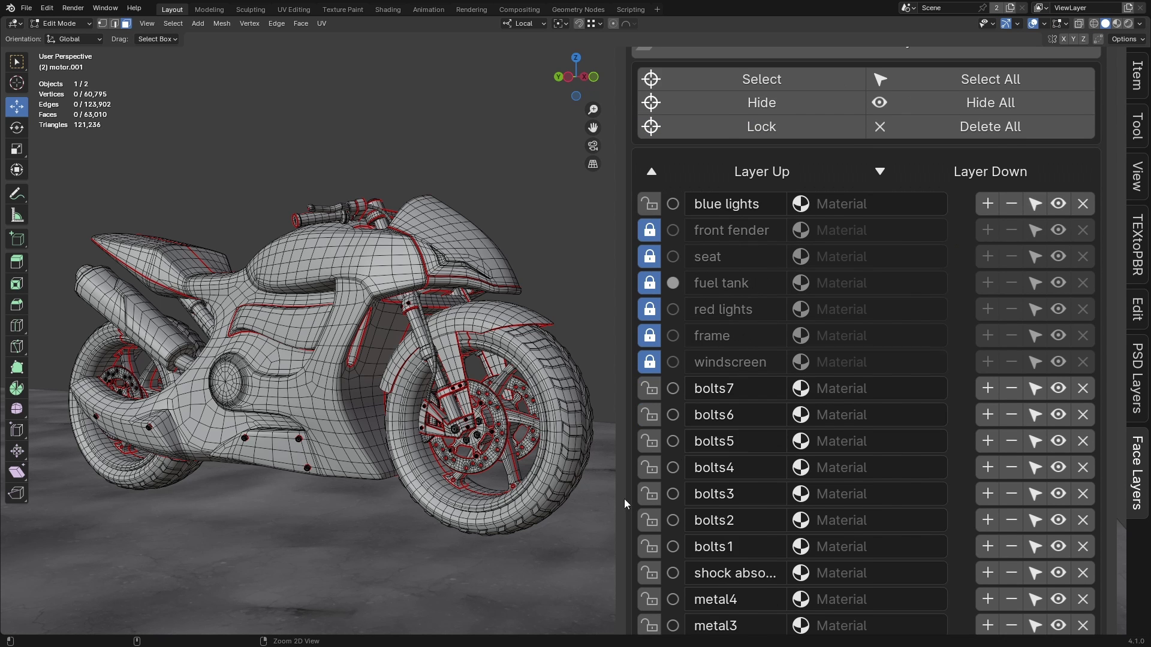
left_click_drag(649, 493, 649, 520)
Toggle the visibility of the blue lights, bolts7 and bolts5 through shock absorber layers, and the selection of the blue lights
left_click(1058, 204)
left_click(1057, 389)
left_click_drag(1050, 438, 1056, 570)
mouse_move(1036, 203)
left_mouse_down()
mouse_move(1040, 520)
mouse_move(1036, 196)
left_mouse_up()
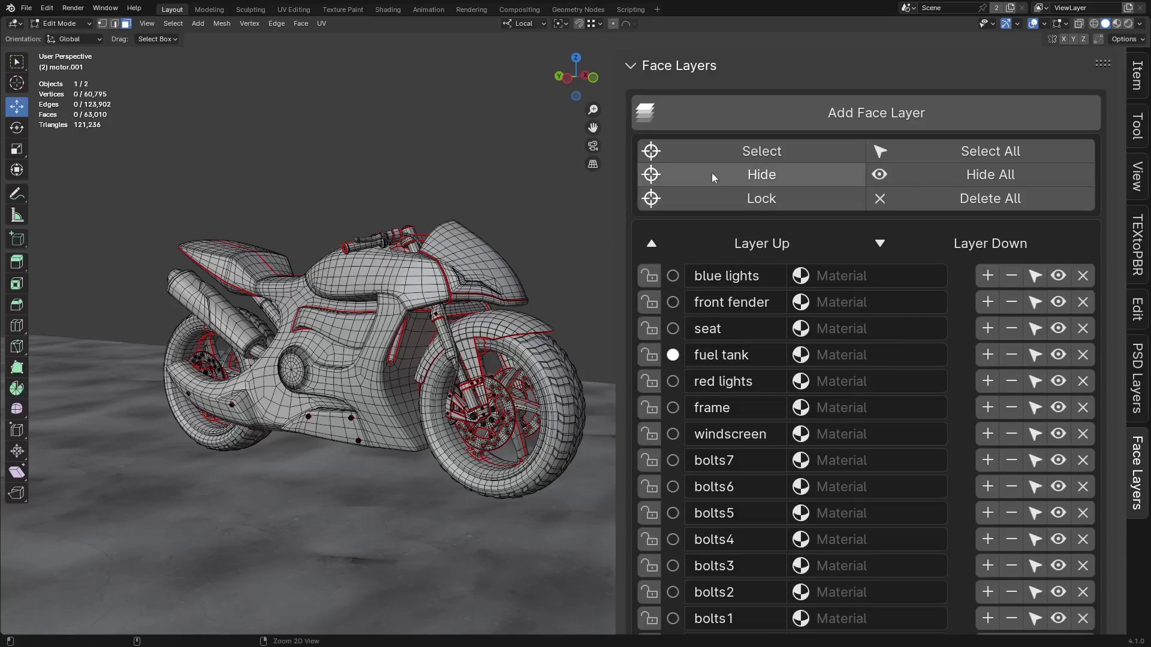
Select all face layers at once and deselect them again, repeating the toggle a few times
left_click(940, 153)
left_click(953, 154)
left_click(953, 155)
left_click(953, 153)
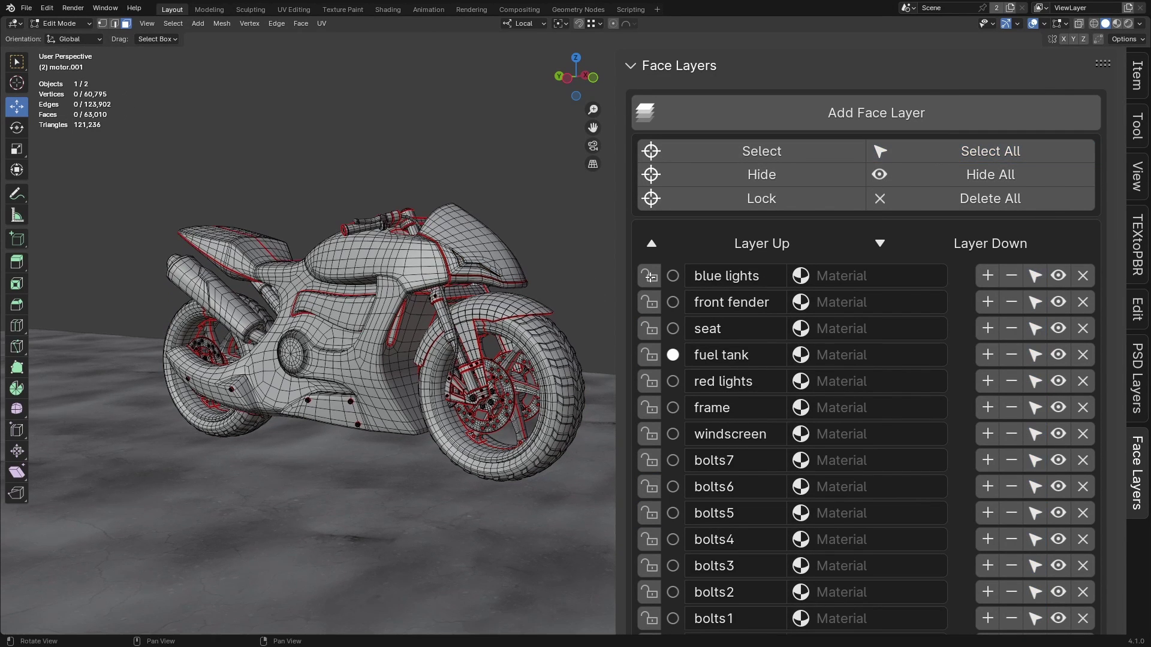
left_click(963, 150)
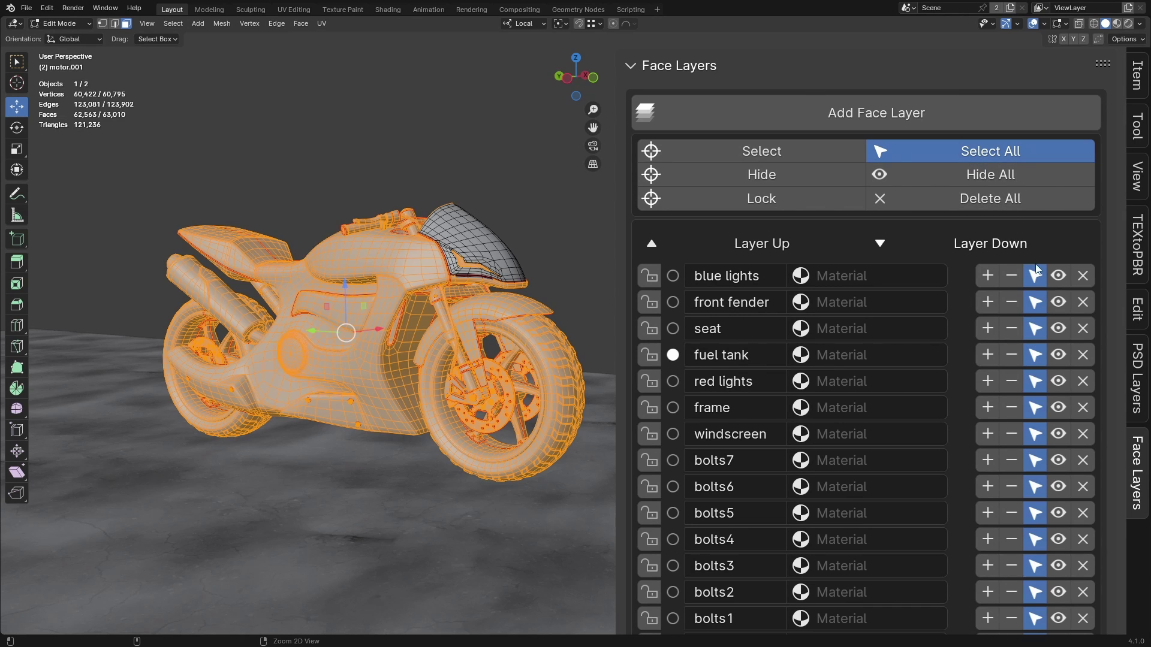
left_click(990, 152)
Lock the blue lights, front fender, seat and bolts5 through bolts2 layers, and toggle the selection of all unlocked layers
left_click_drag(649, 276, 649, 329)
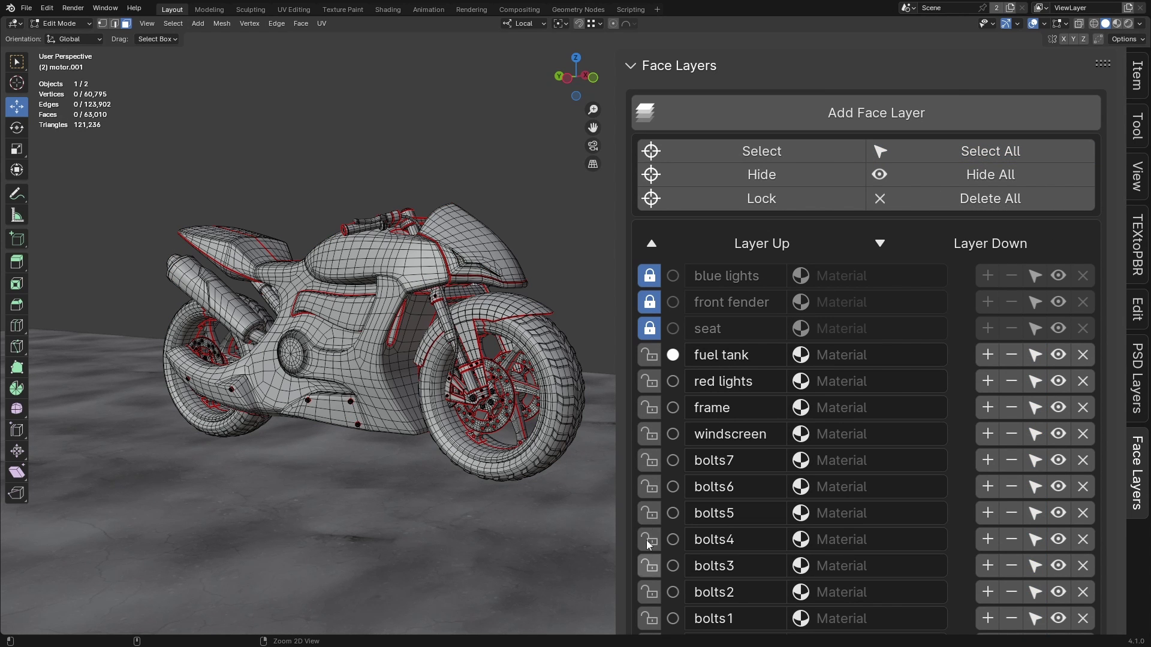
left_click_drag(648, 514, 649, 593)
left_click(983, 151)
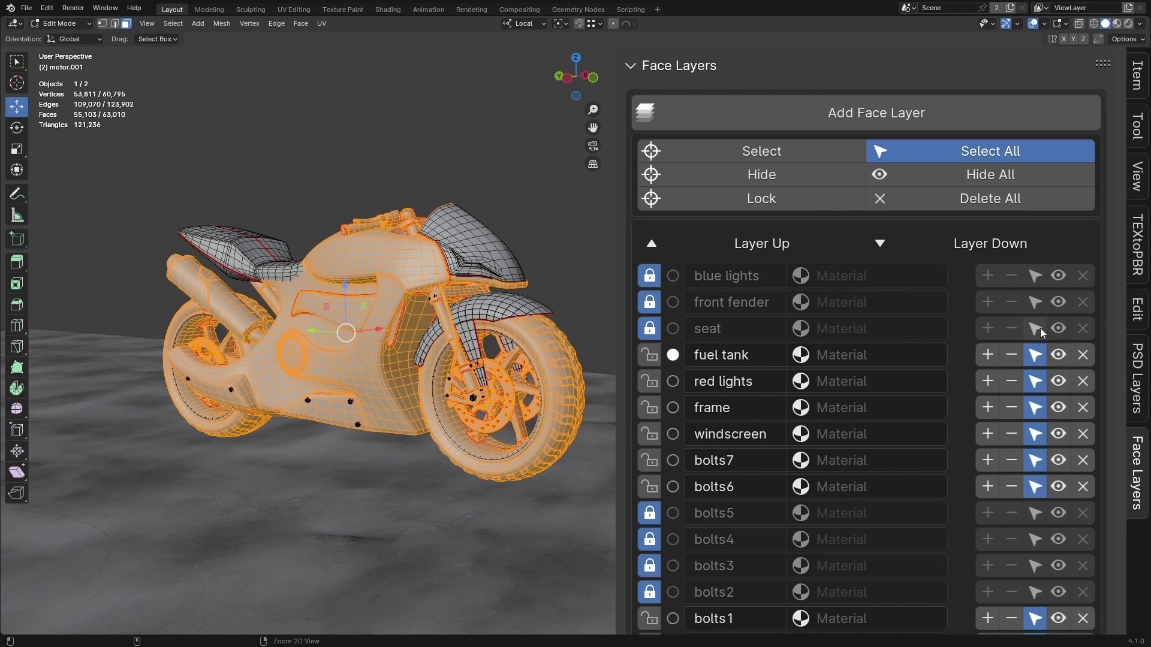
left_click(1013, 152)
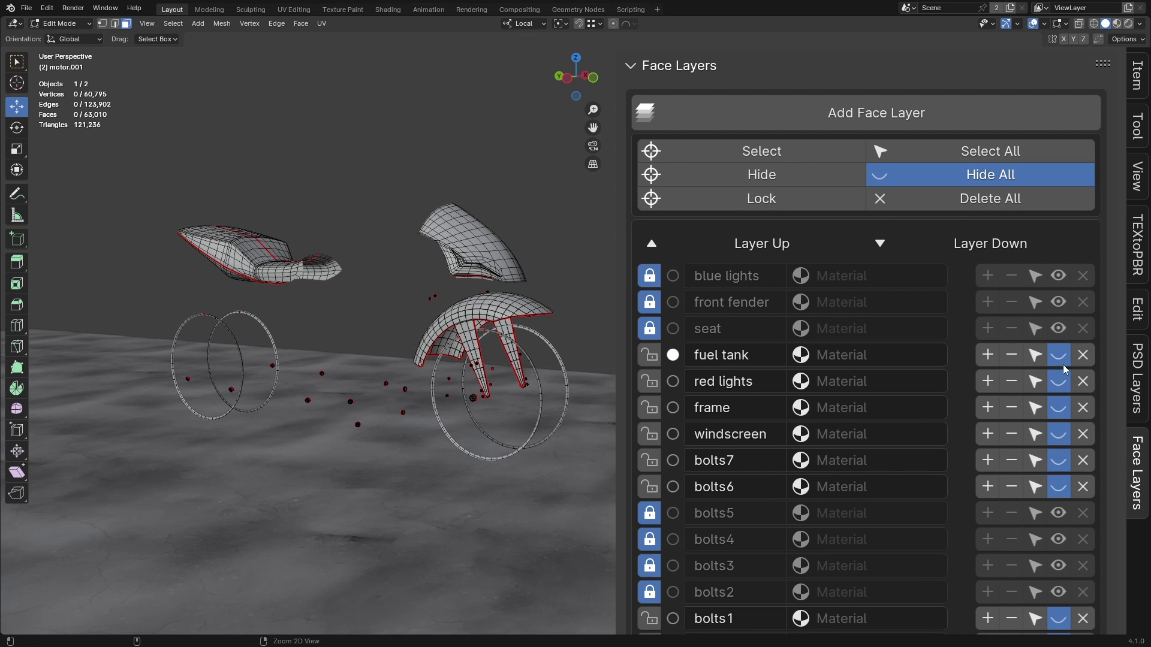
Toggle the visibility of all unlocked layers repeatedly, ending with every layer shown
left_click(940, 174)
left_click(940, 174)
left_click(940, 173)
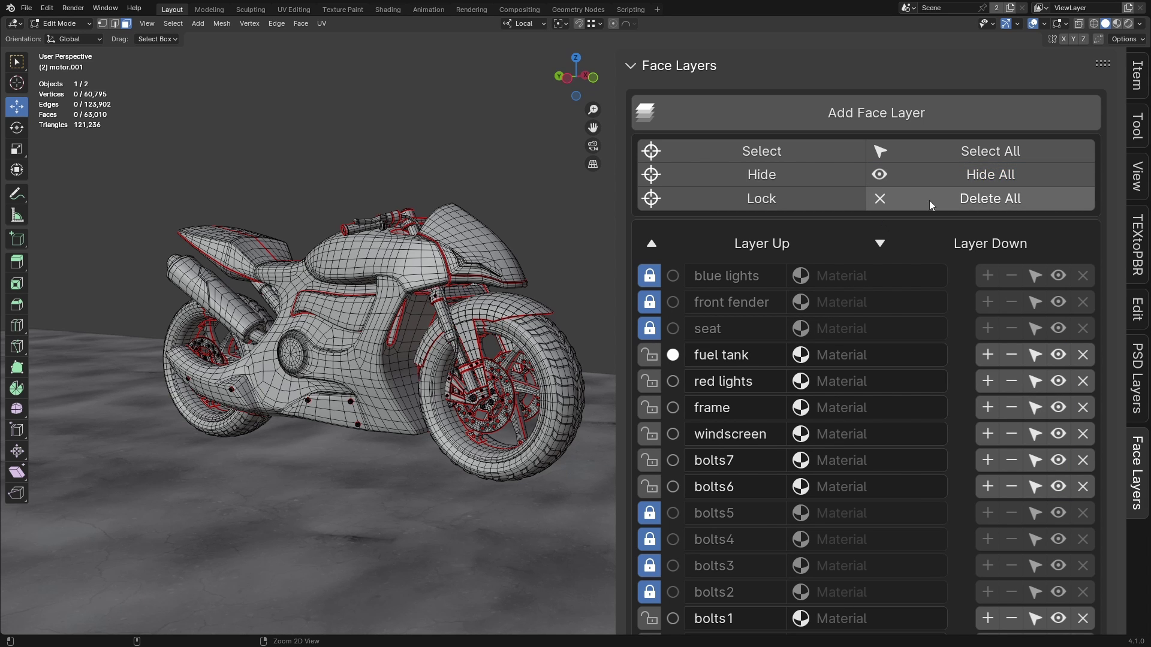
Delete all unlocked face layers and return to Object Mode
left_click(931, 199)
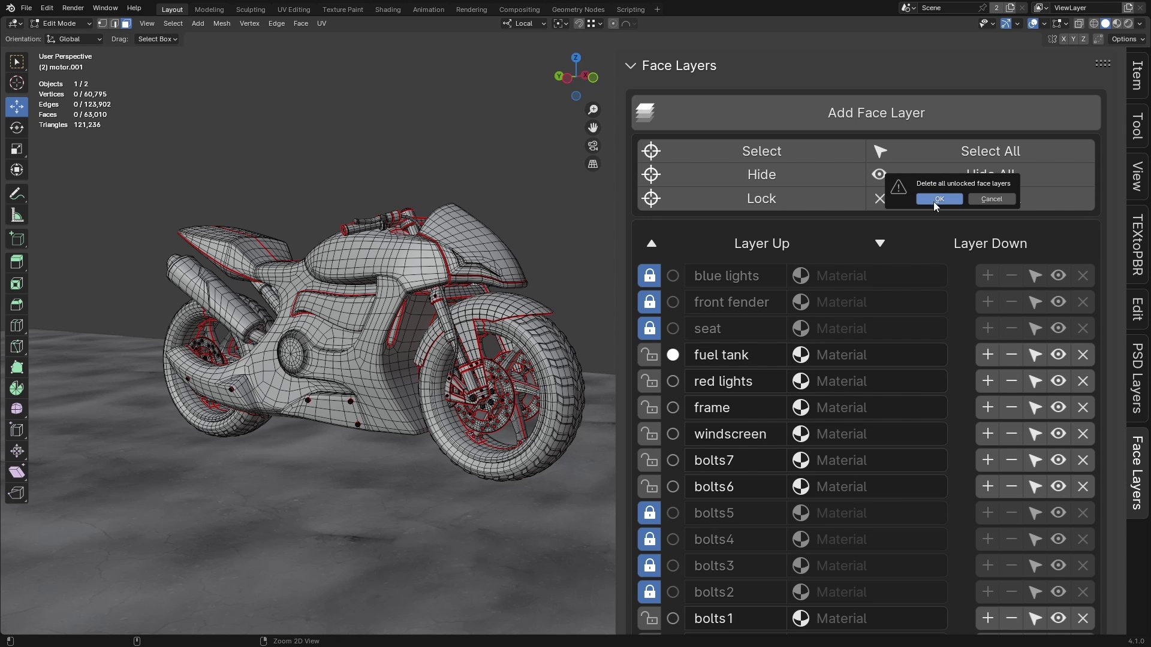
left_click(939, 199)
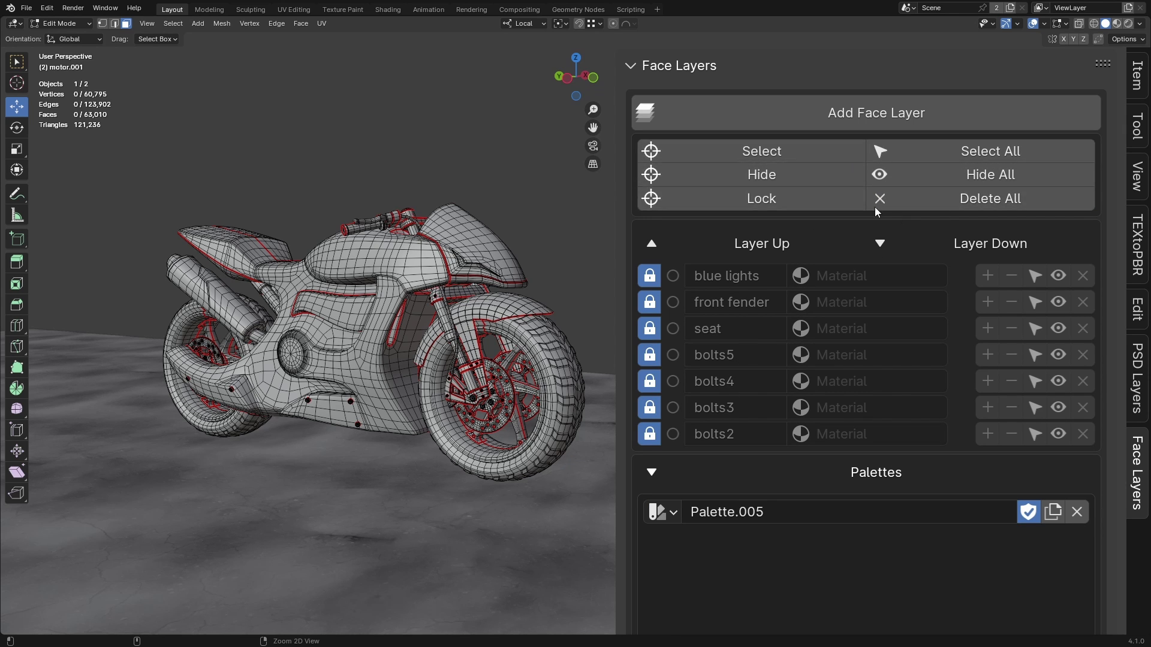
key("Tab")
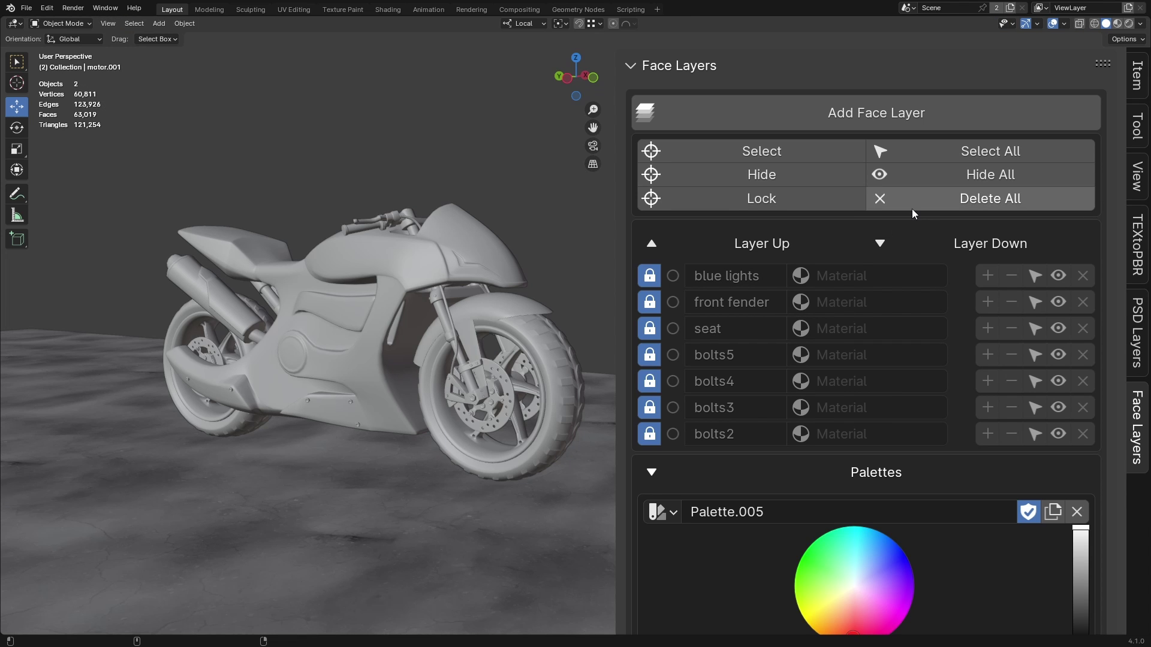
Try Delete All on the face layers in Object Mode and look through the layer list
left_click(928, 205)
left_click(937, 203)
scroll(802, 391, "down", 15)
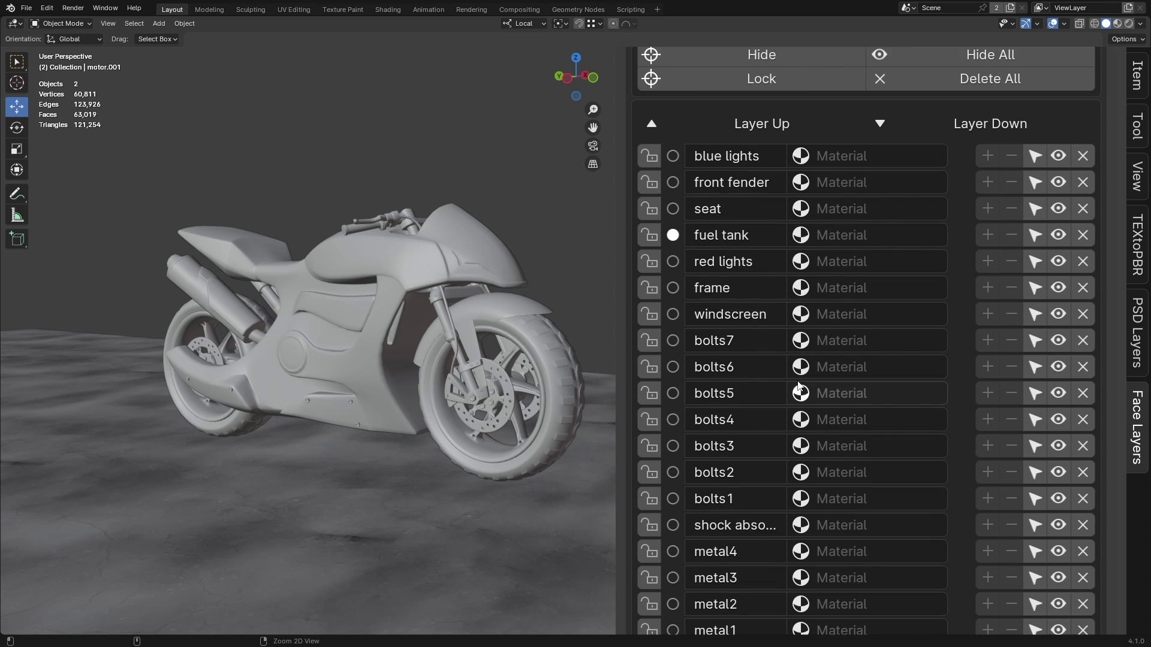
scroll(802, 391, "up", 15)
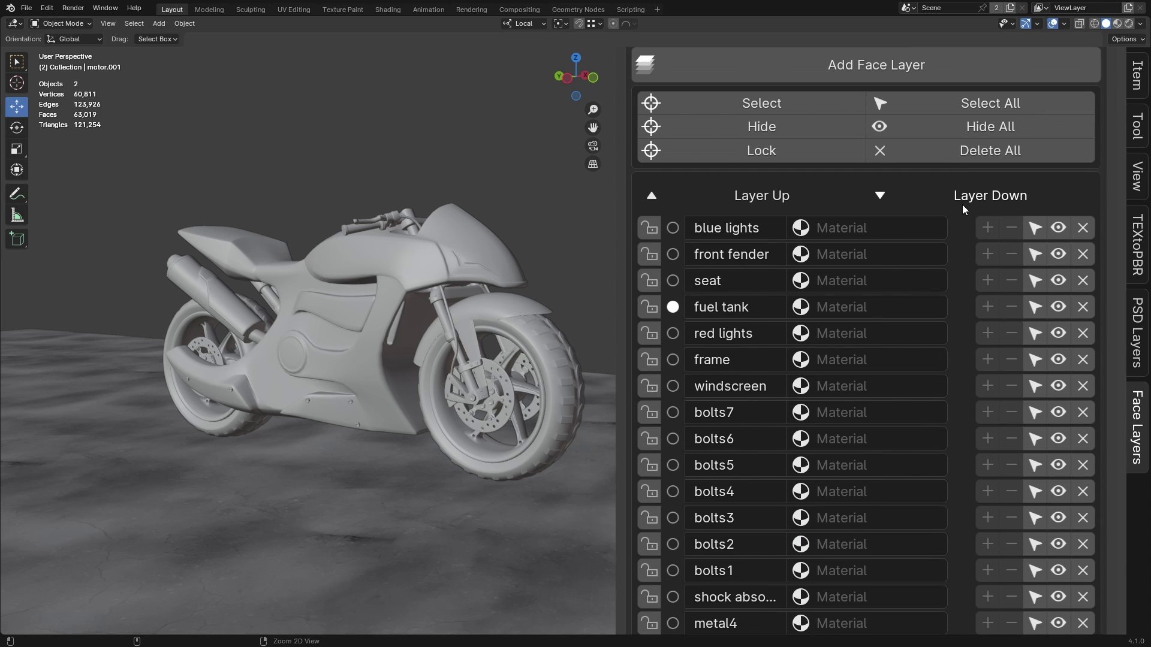
left_click(951, 150)
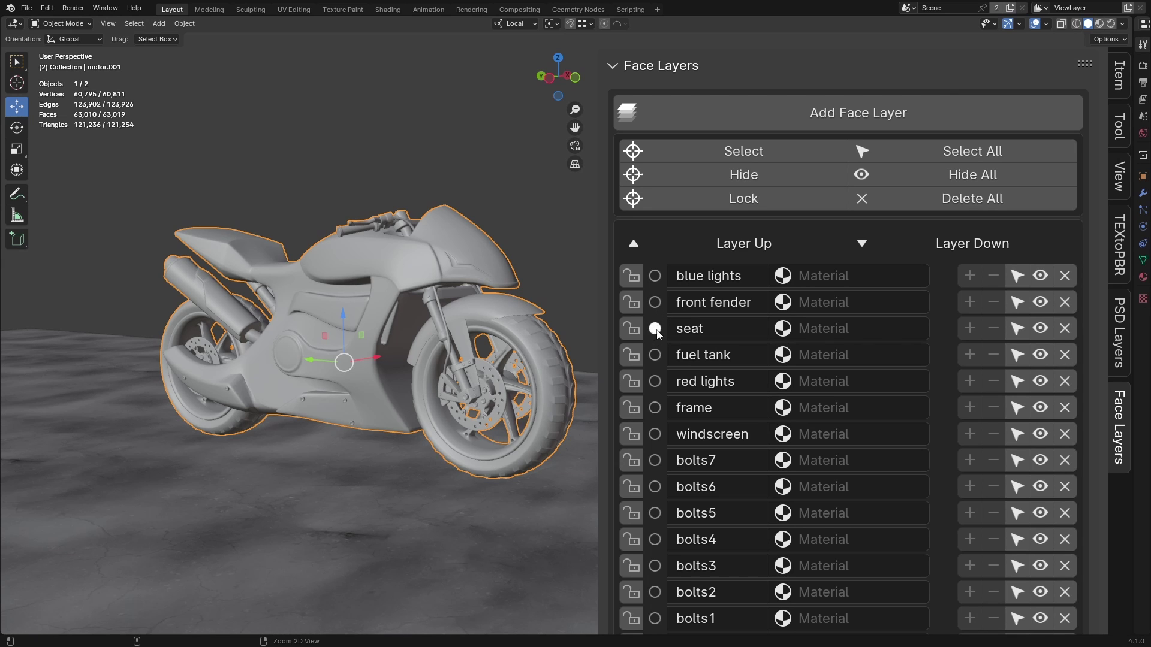
Move the seat layer up two places to the start of the layer list
left_click(655, 355)
left_click(724, 246)
left_click(724, 247)
Move the seat layer down six places so it sits directly below the windscreen layer
left_click(938, 243)
left_click(938, 243)
left_click(878, 244)
left_click(864, 244)
left_click(864, 245)
left_click(864, 244)
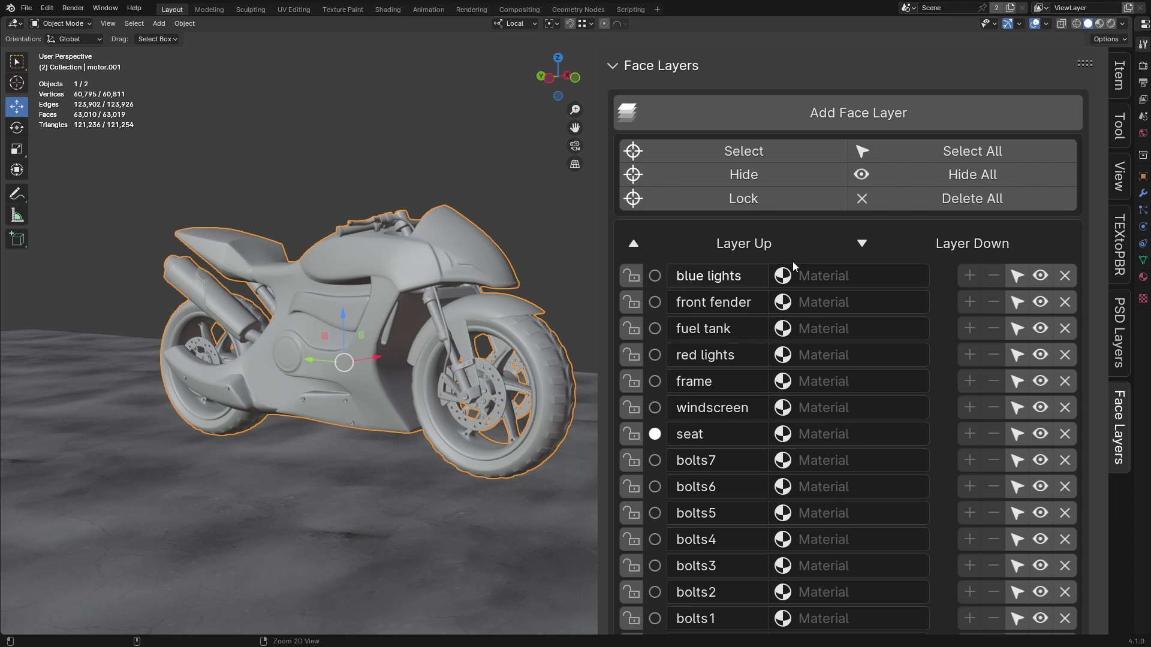
Reveal the Face Layers UI settings in the Scene properties and switch the Move Layers option off and on again
left_click_drag(1135, 47, 962, 45)
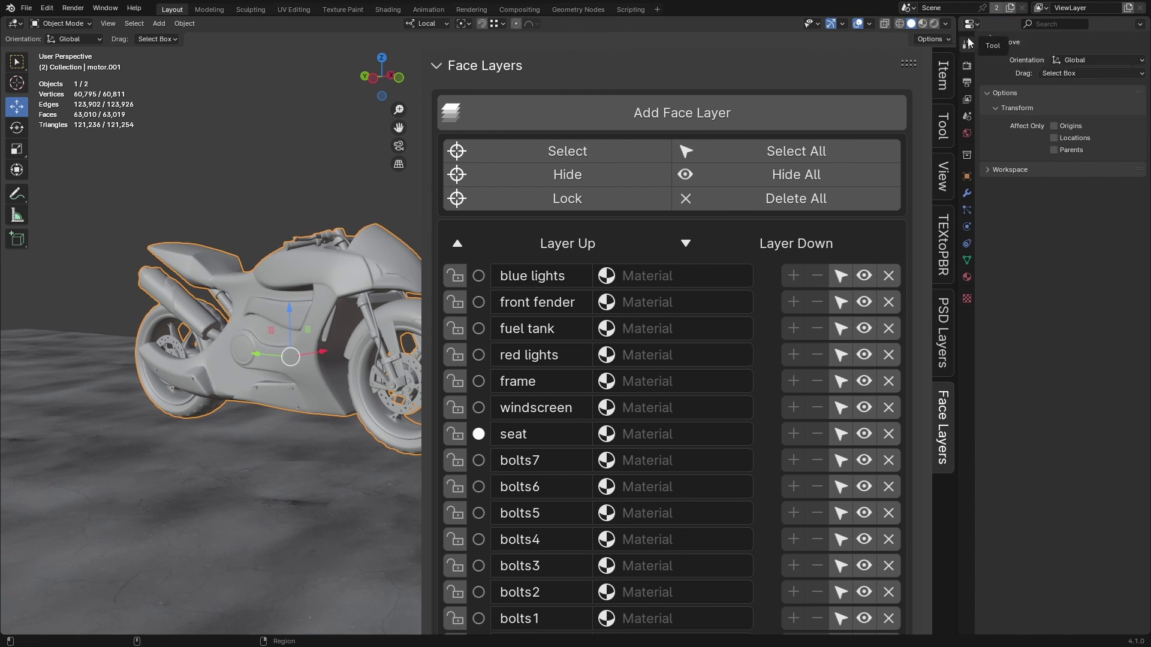
left_click(966, 117)
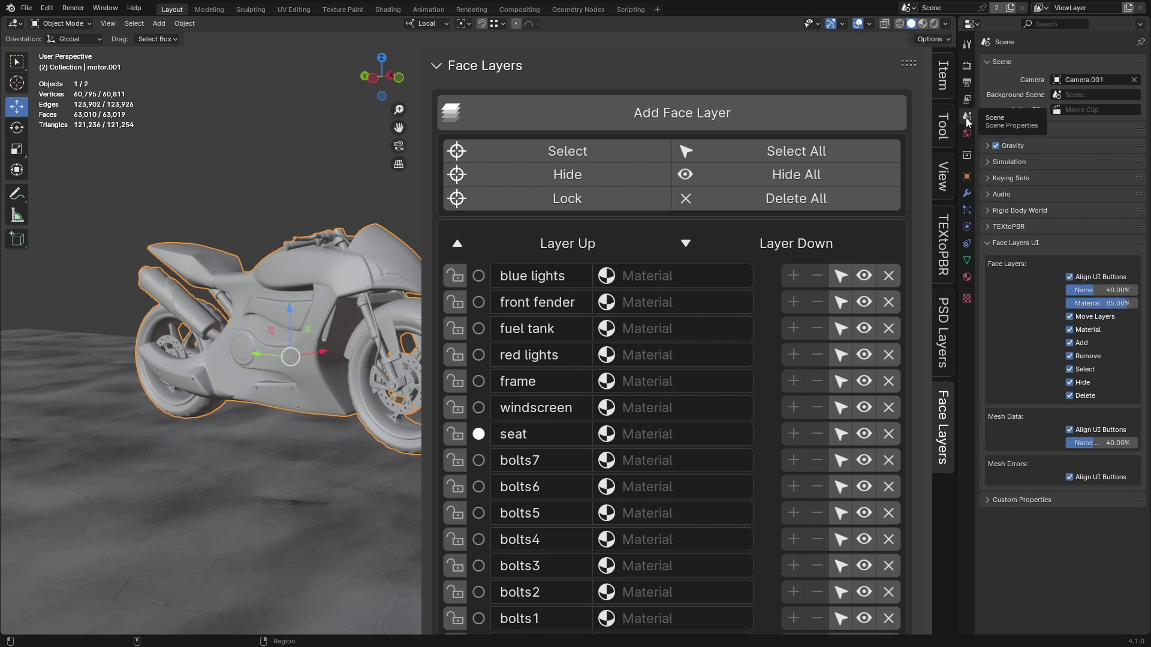
left_click(1008, 242)
left_click(1011, 241)
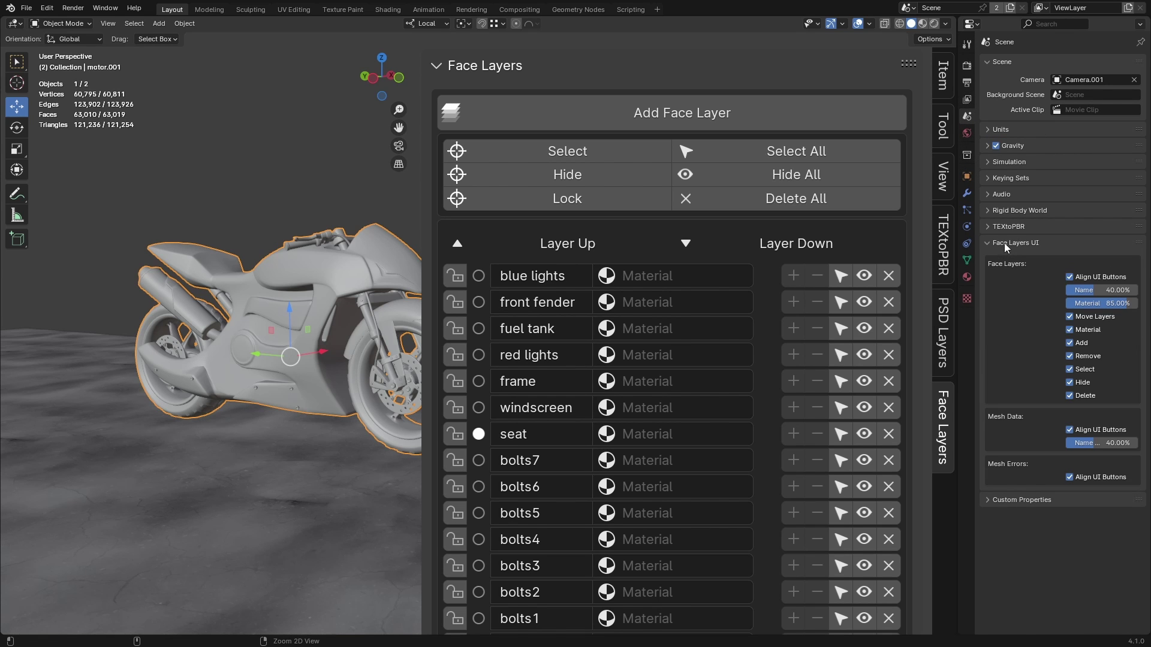
left_click(1070, 317)
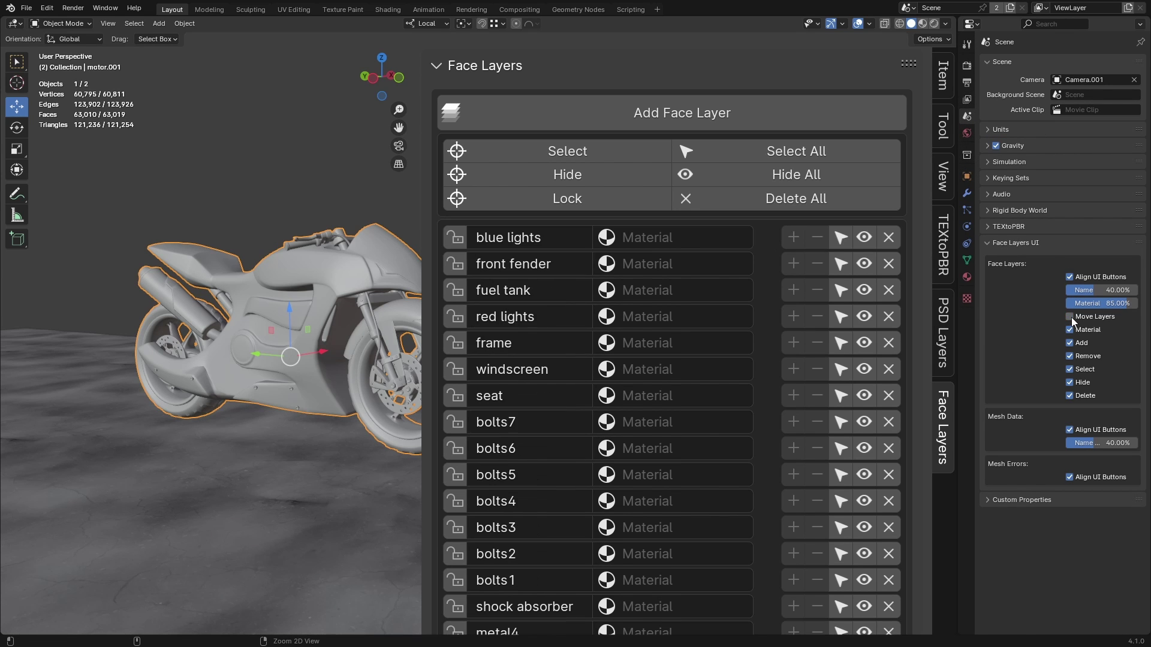
left_click(1070, 317)
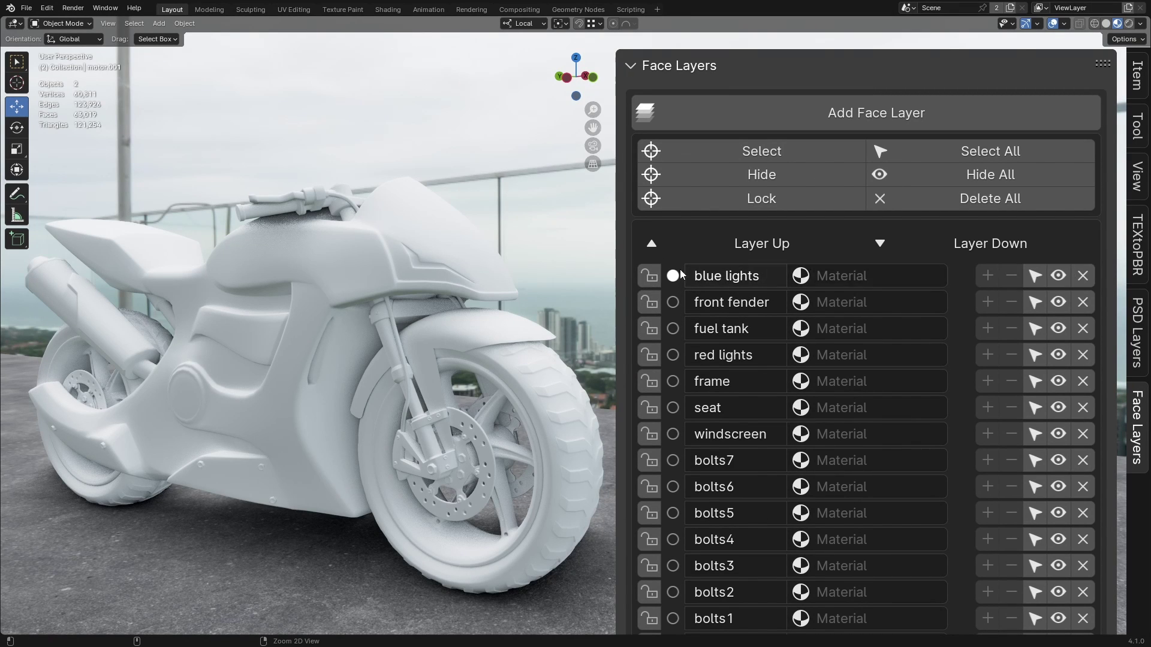
Lock and unlock the blue lights layer
left_click(647, 278)
left_click(654, 275)
scroll(600, 268, "down", 1)
middle_click_drag(599, 268, 592, 269)
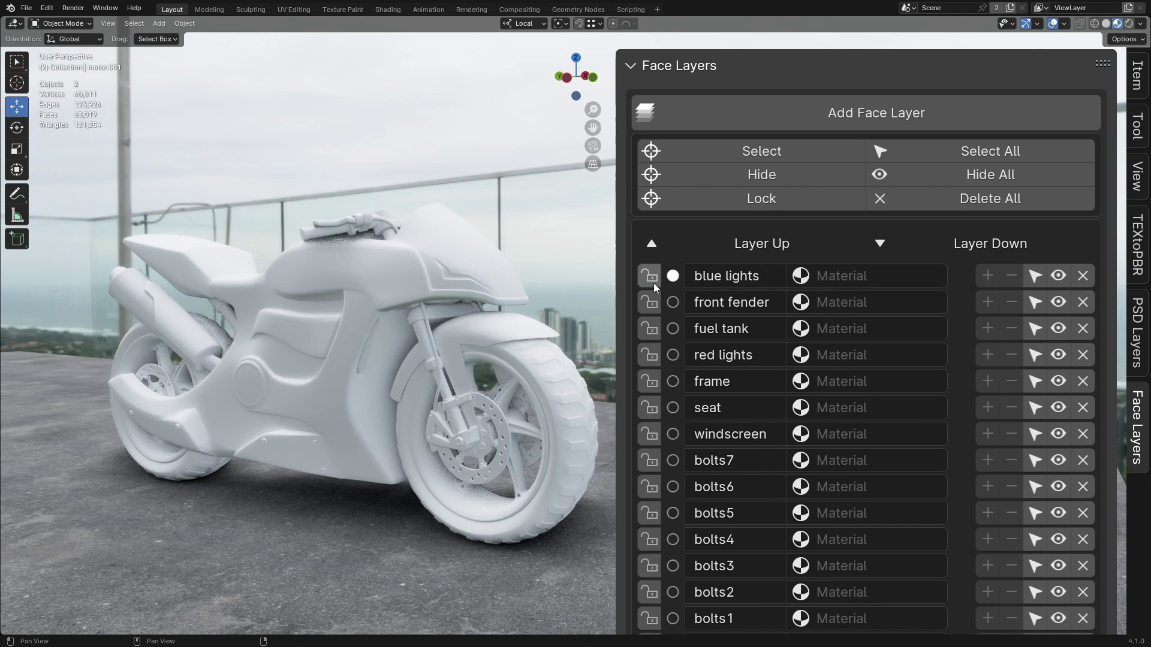
left_click(647, 278)
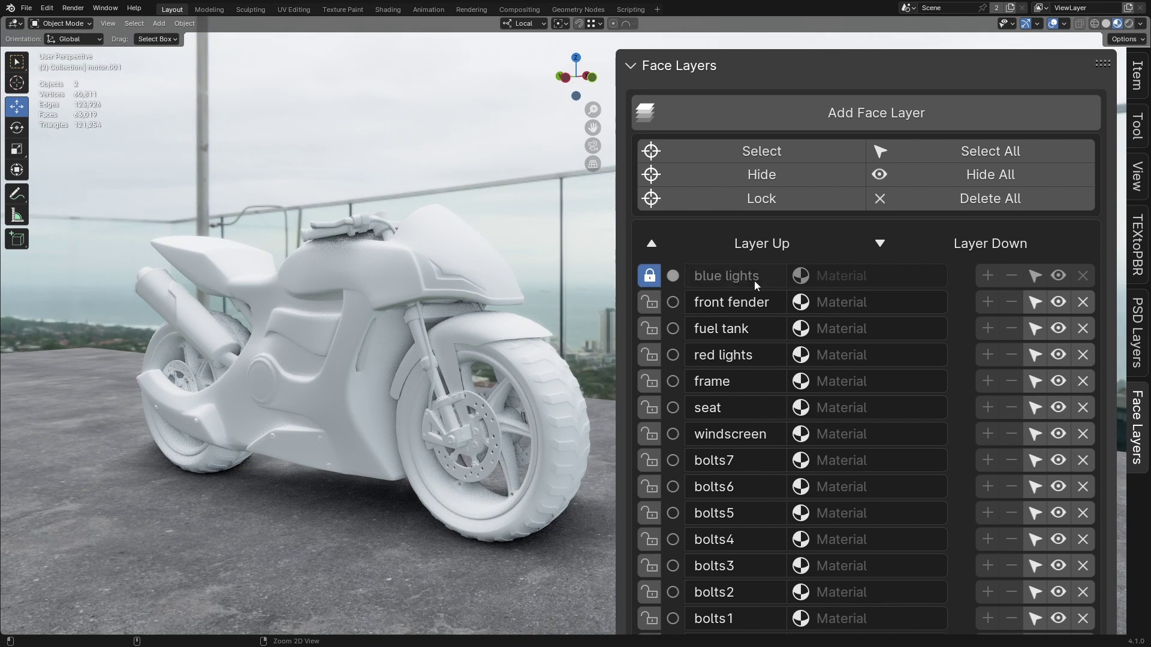
left_click(649, 278)
Lock and unlock the run of layers from blue lights to windscreen, and repeat with blue lights to fuel tank
left_click_drag(650, 282, 649, 435)
left_click_drag(649, 279, 646, 440)
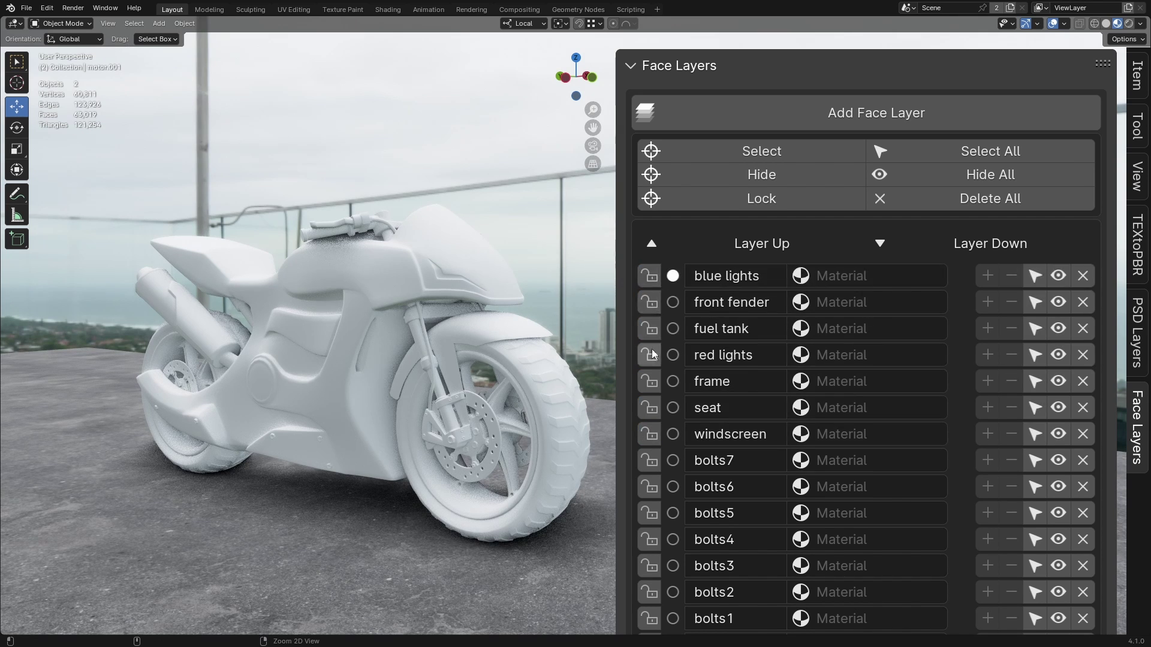
left_click_drag(649, 276, 649, 330)
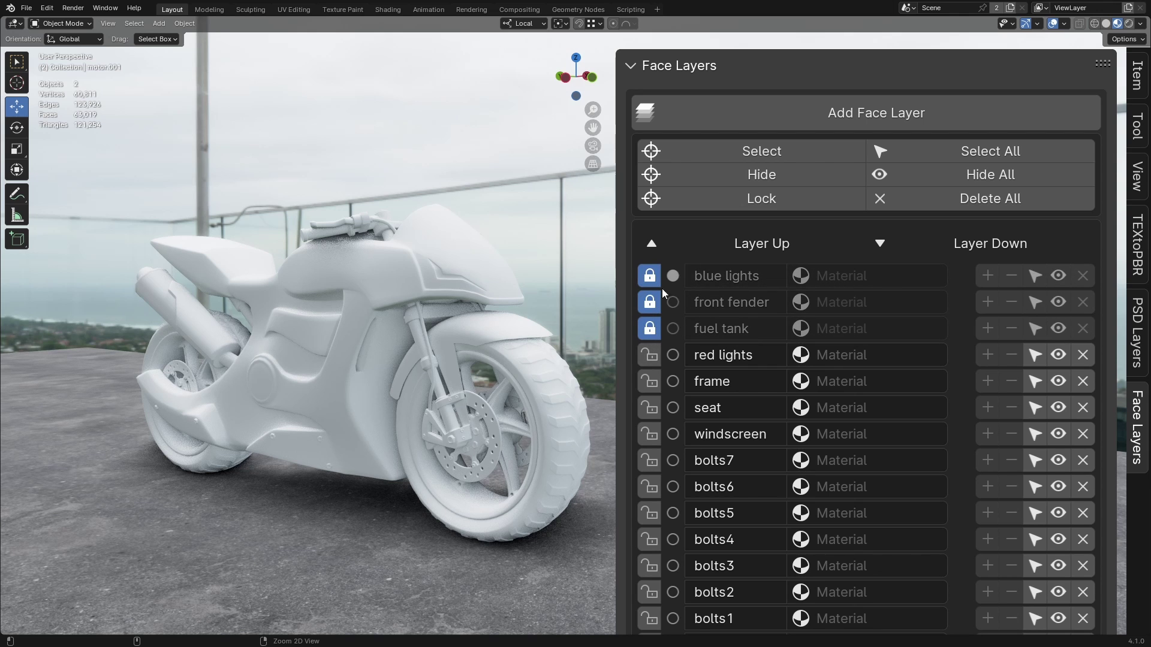
left_click_drag(655, 281, 654, 329)
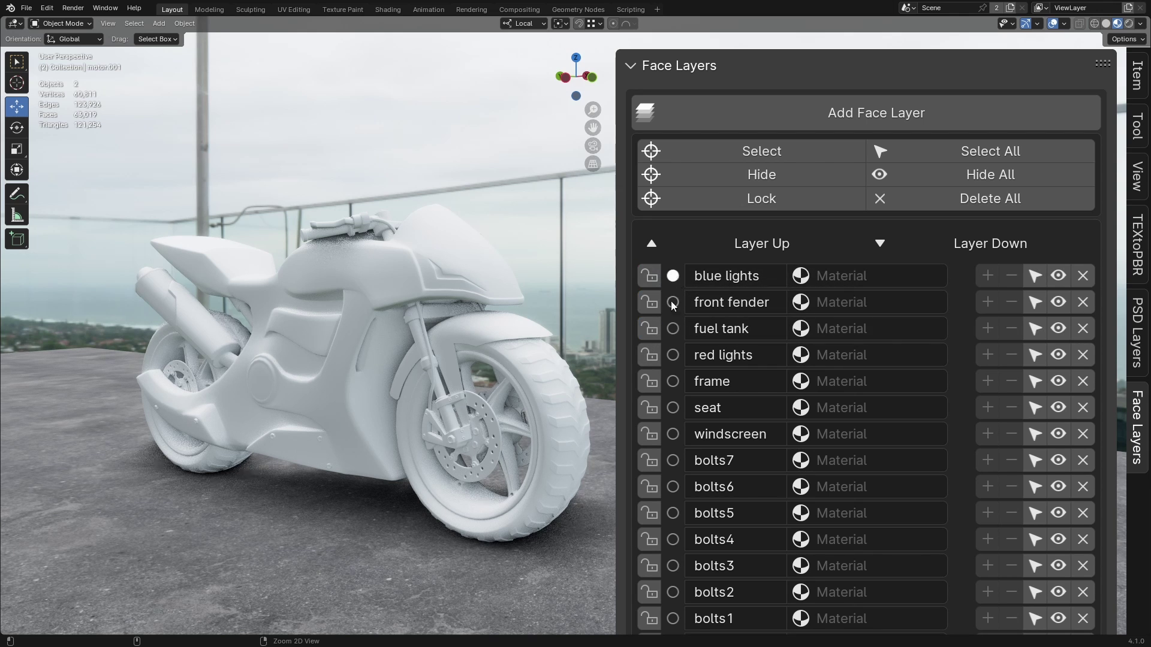
Move the fuel tank layer up two places to the start of the list and back down below the front fender
left_click(671, 329)
left_click(753, 246)
left_click(752, 246)
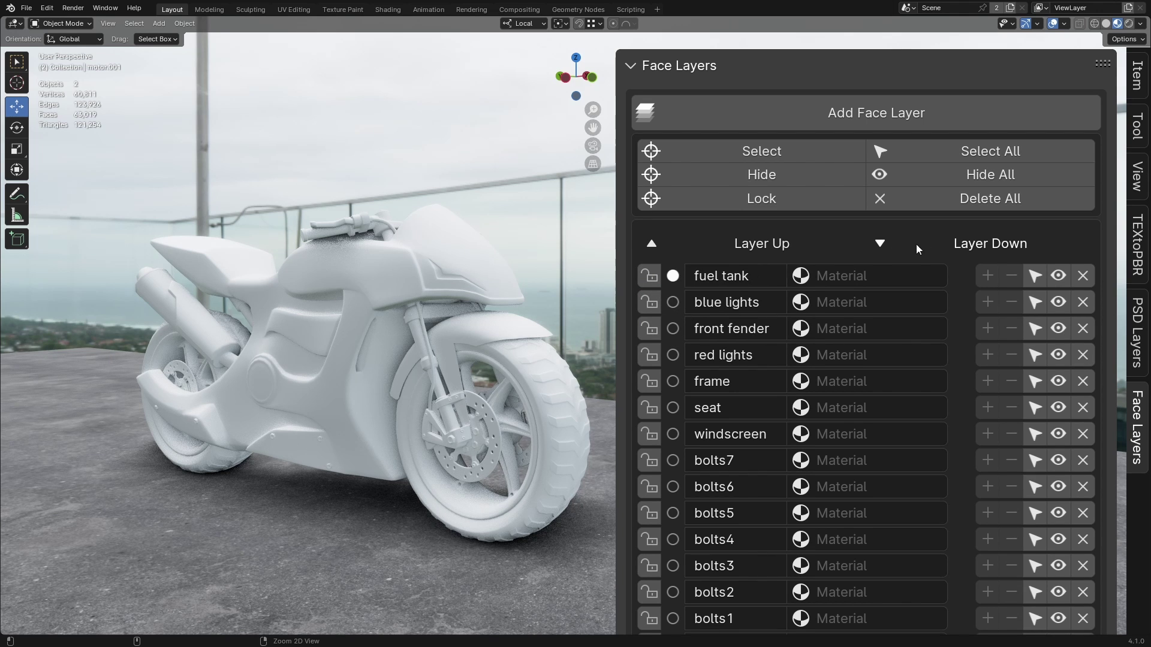
left_click(947, 243)
left_click(947, 242)
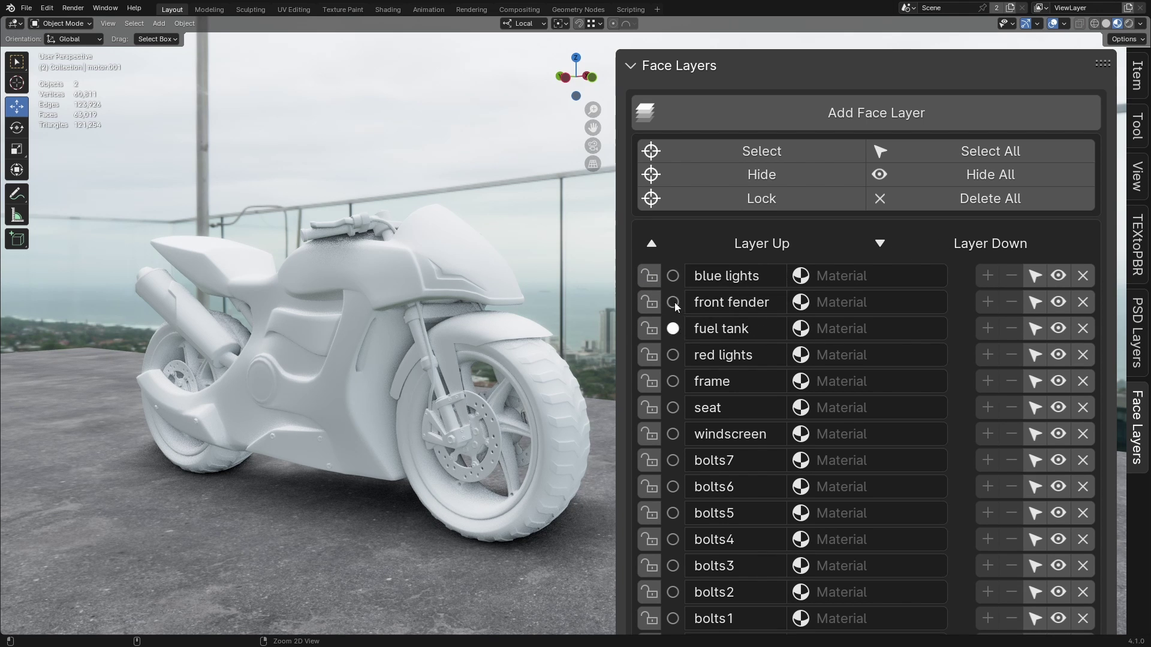
Make the front fender layer active, move it up one place and back down again
left_click(673, 303)
left_click(788, 243)
left_click(942, 242)
Leave the front fender layer's name as it is and rename the blue lights layer as blue
double_click(718, 303)
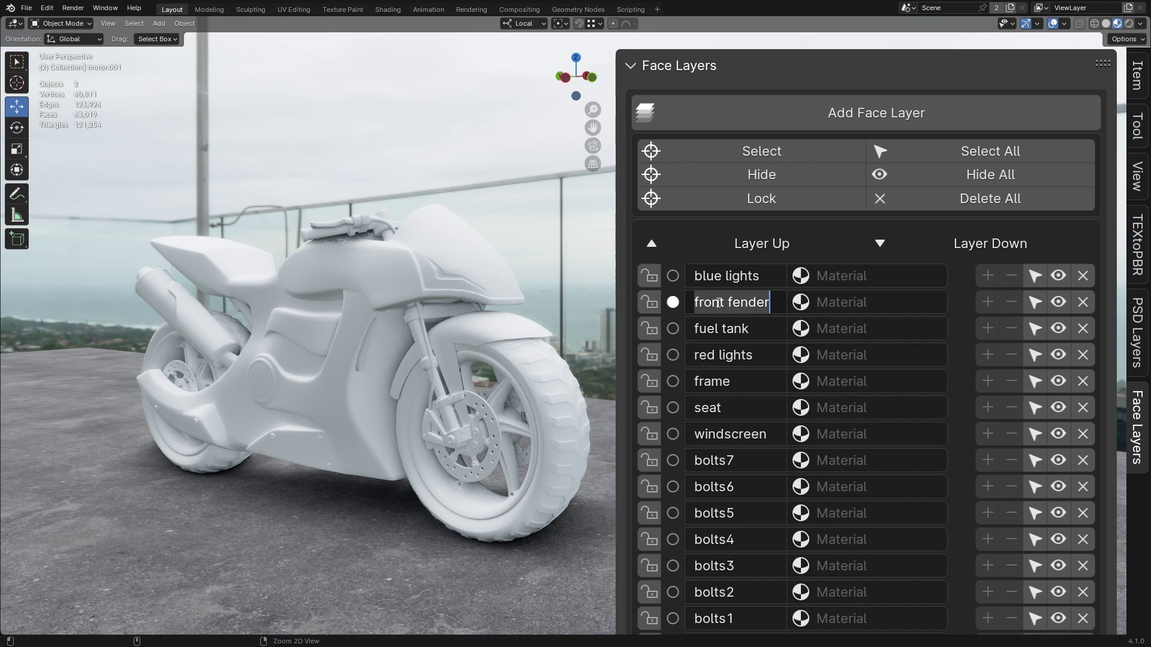
left_click(727, 278)
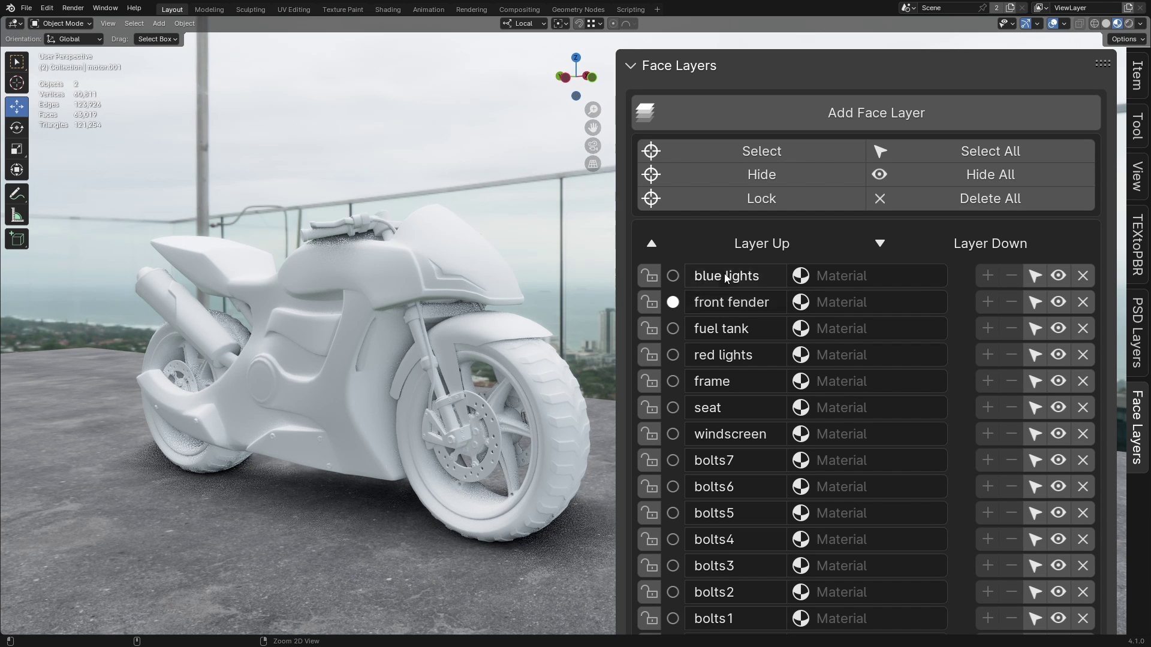
left_click(745, 282)
left_click(766, 279)
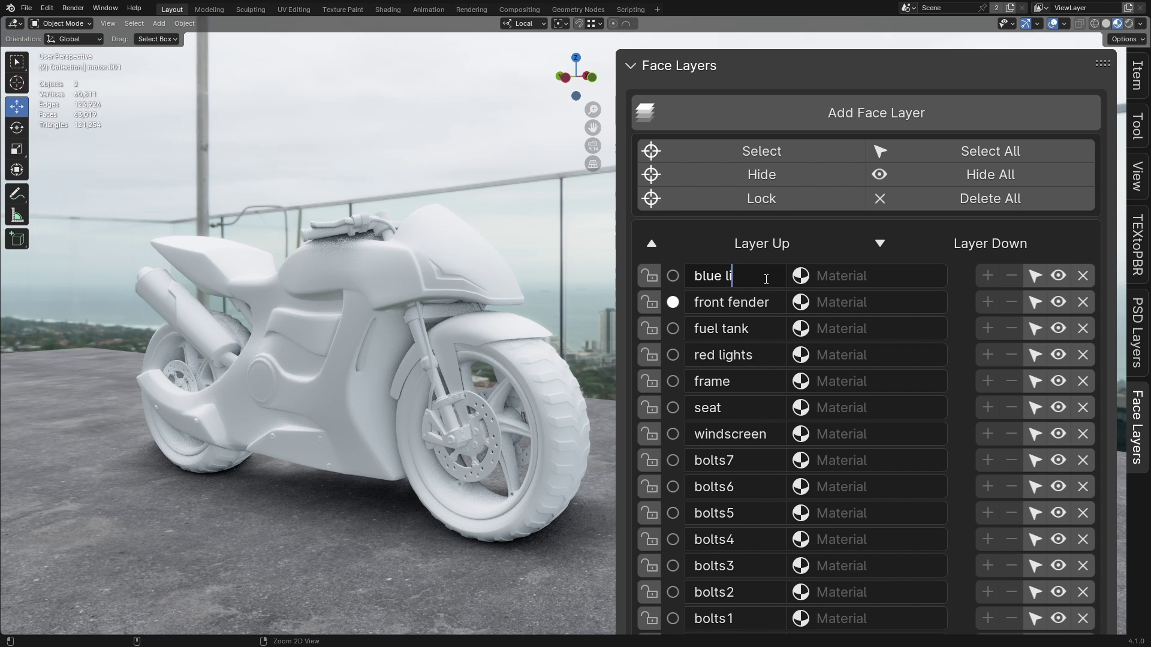
key("Return")
Look through the available materials from the blue layer and assign Material.006 to the frame layer
left_click(828, 280)
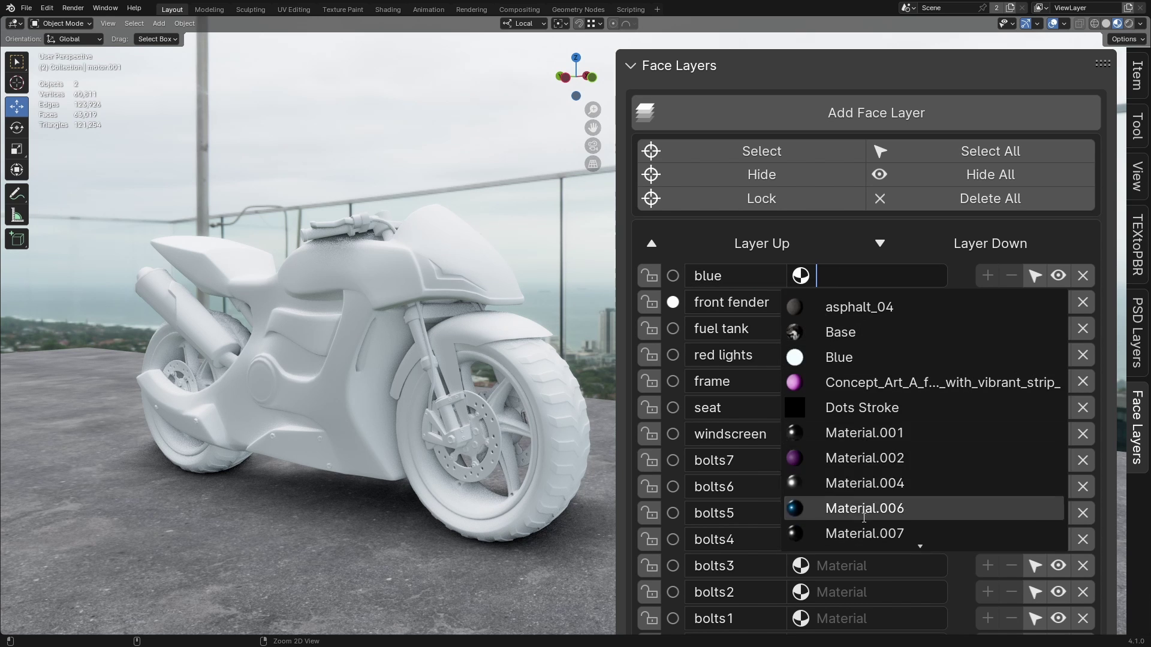
scroll(890, 481, "down", 8)
scroll(884, 436, "up", 14)
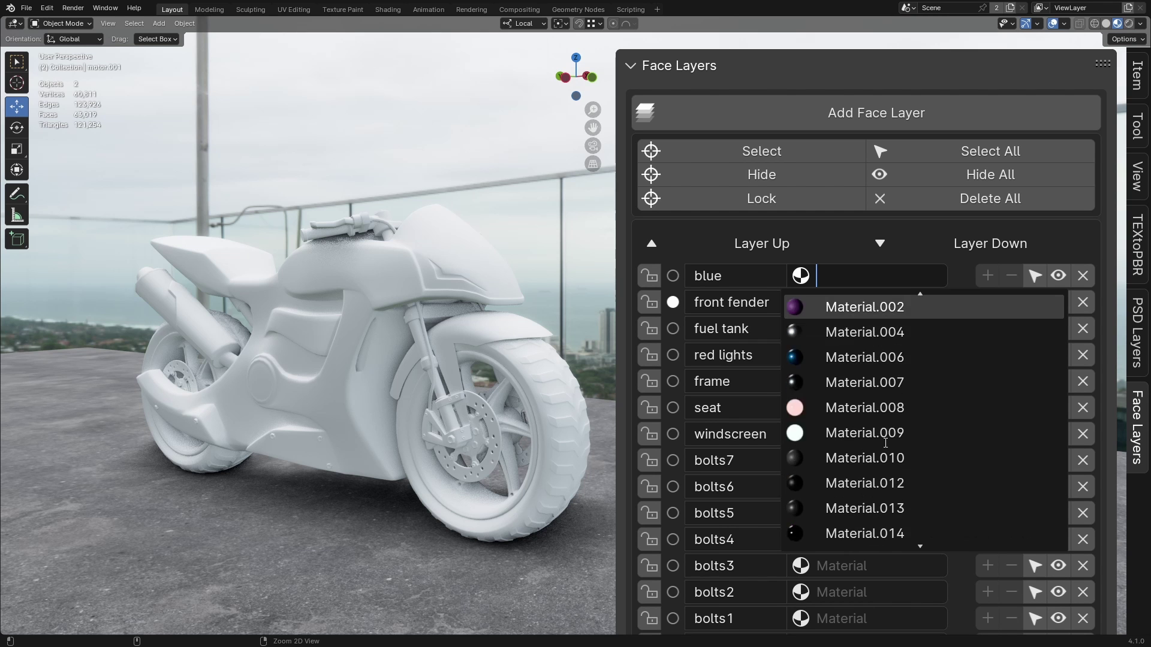
left_click(806, 381)
left_click(855, 324)
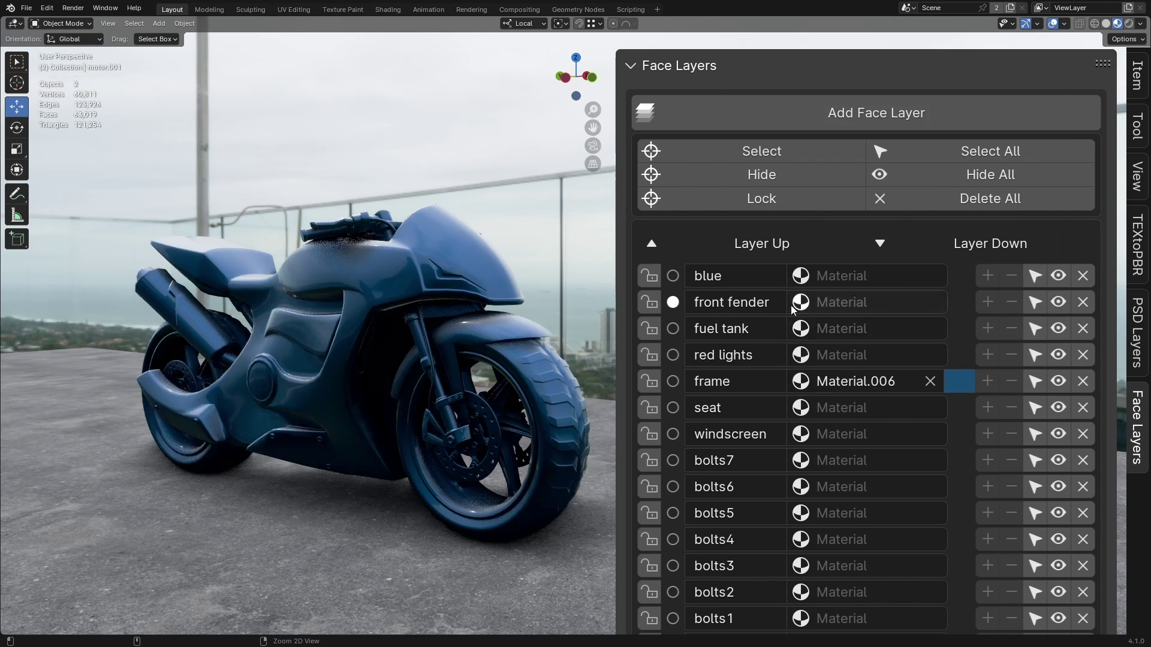
Assign the Base material to the red lights and fuel tank layers
left_click(836, 354)
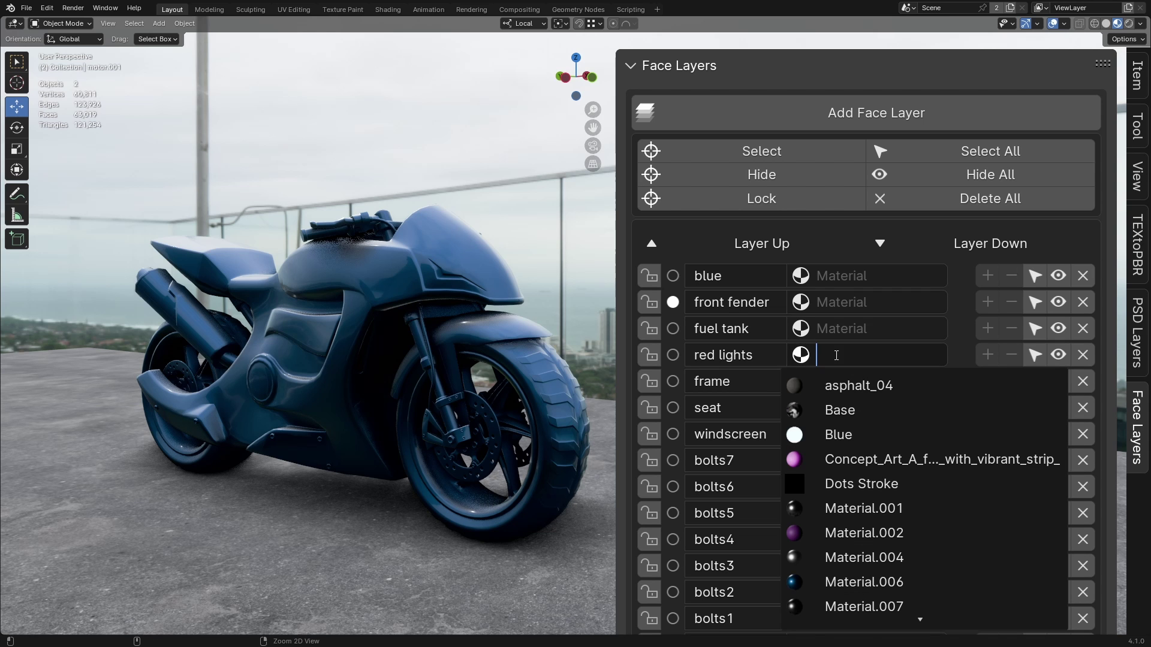
left_click(842, 412)
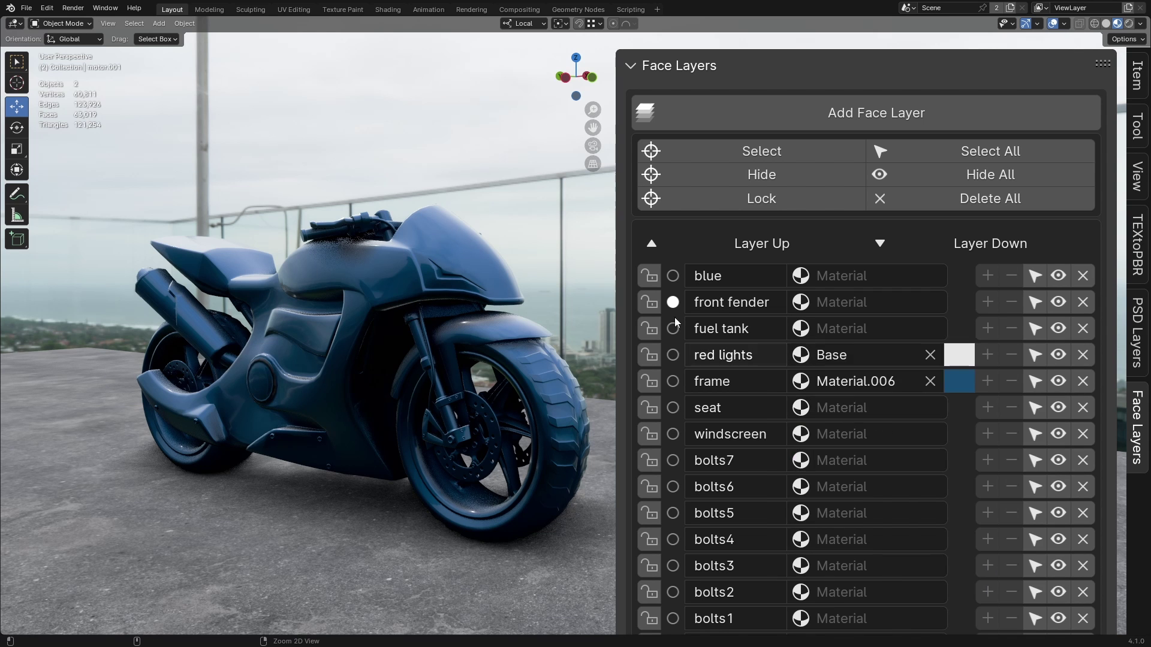
left_click(839, 329)
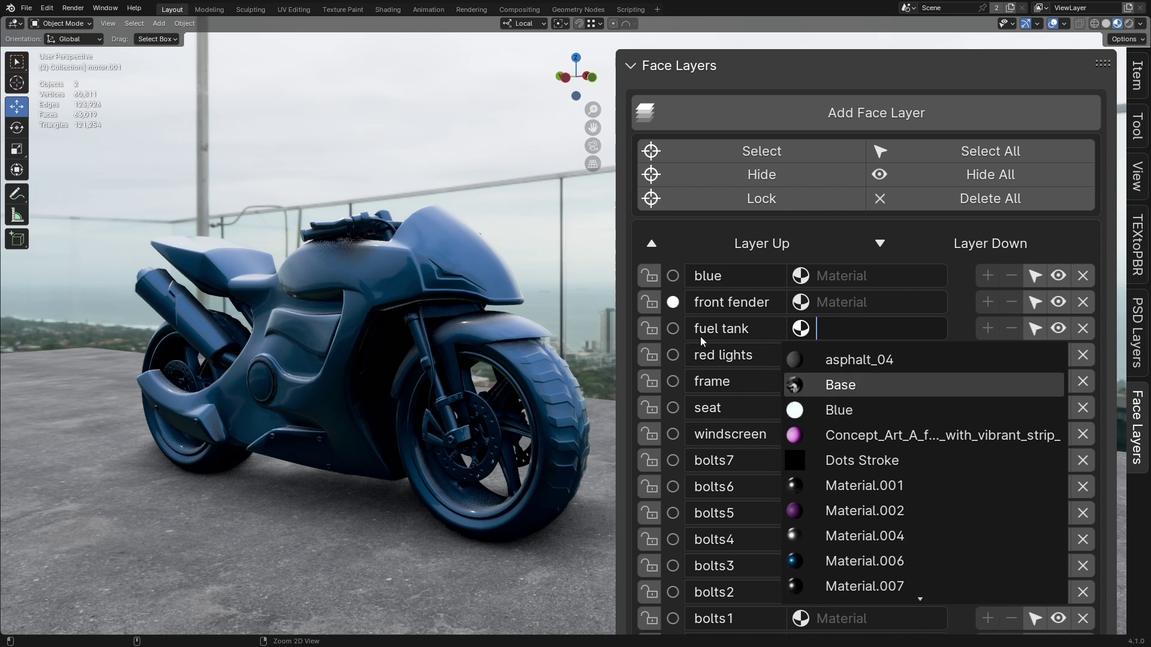
left_click(840, 384)
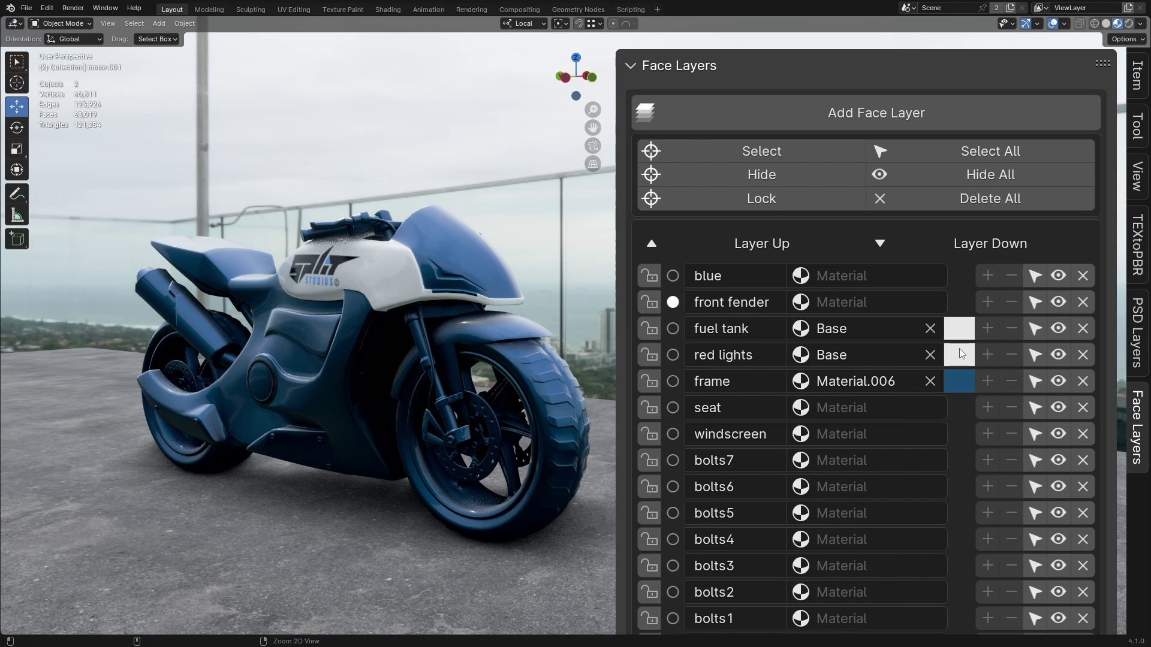
Brighten the frame layer's material color and change it to a crimson red
left_click(960, 386)
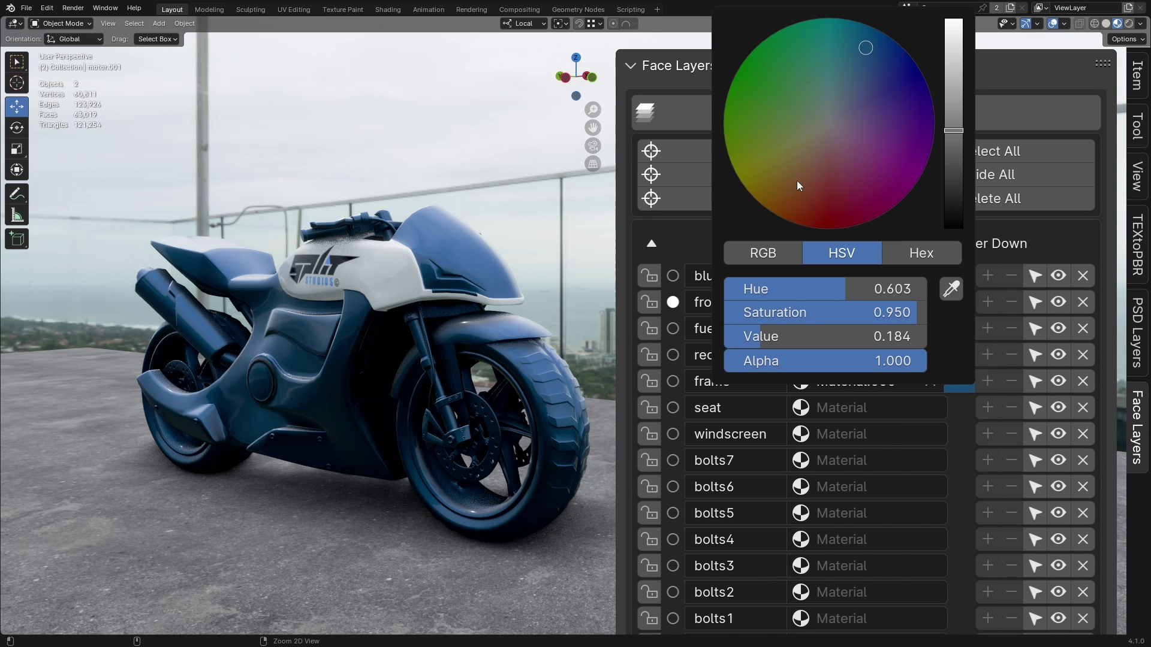
left_click_drag(952, 129, 953, 105)
left_click_drag(863, 167, 835, 186)
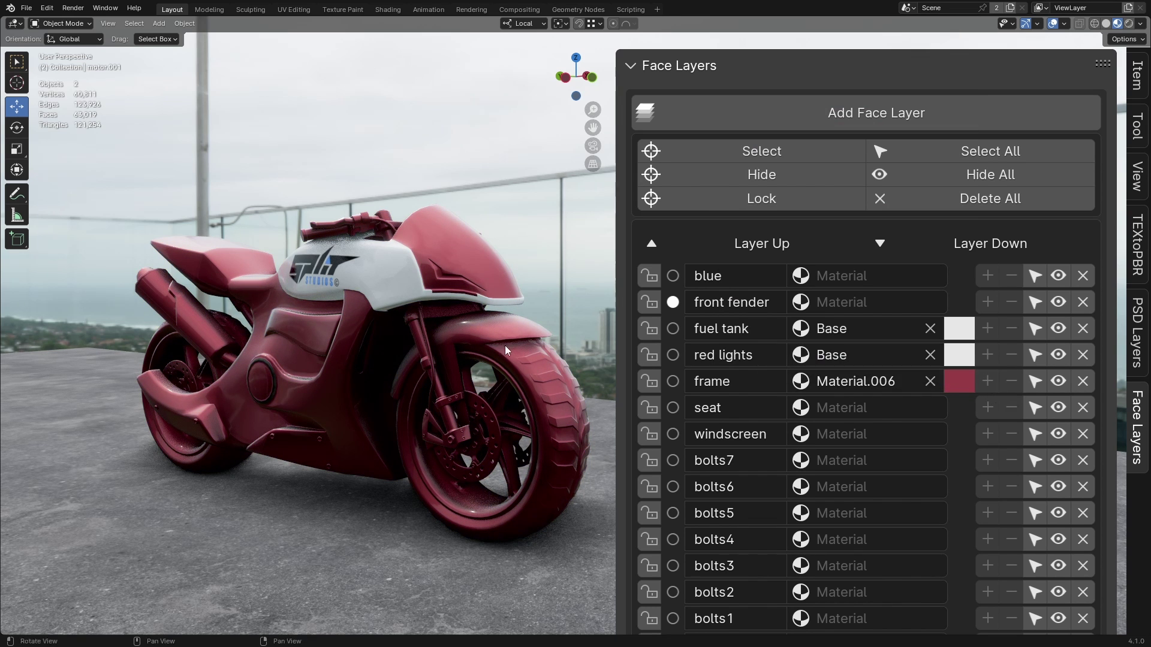
Enter Edit Mode, try box-selecting the front fairing and fender faces and selecting the frame layer, and clear the selection
middle_click_drag(505, 346, 462, 359)
key("Tab")
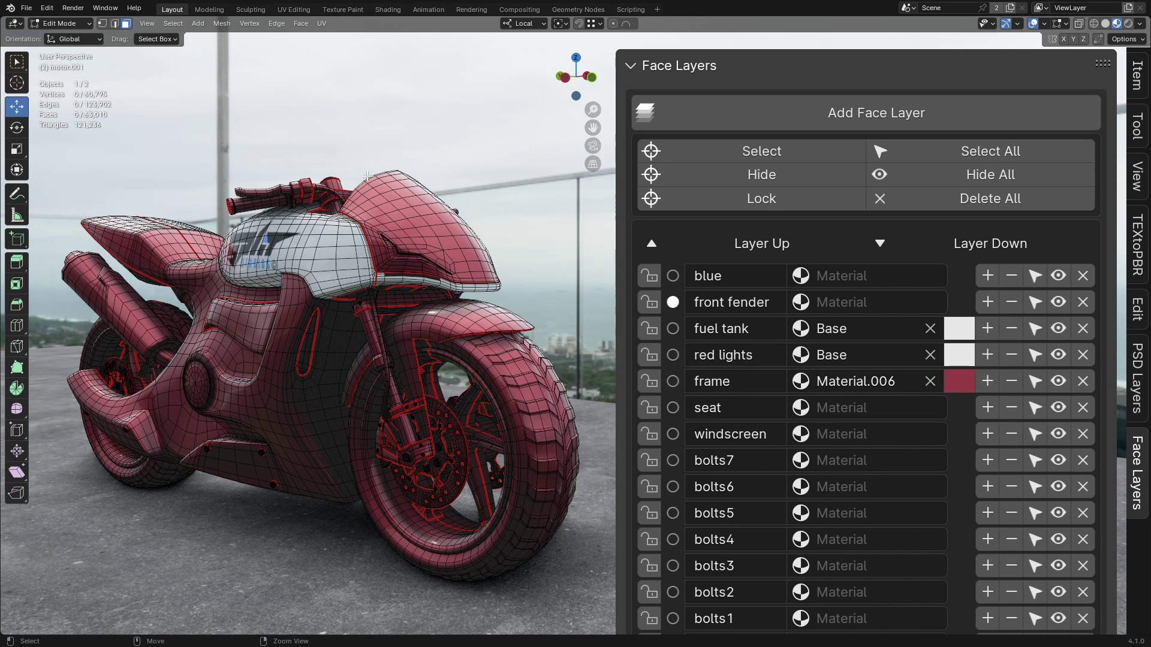
left_click_drag(348, 148, 501, 356)
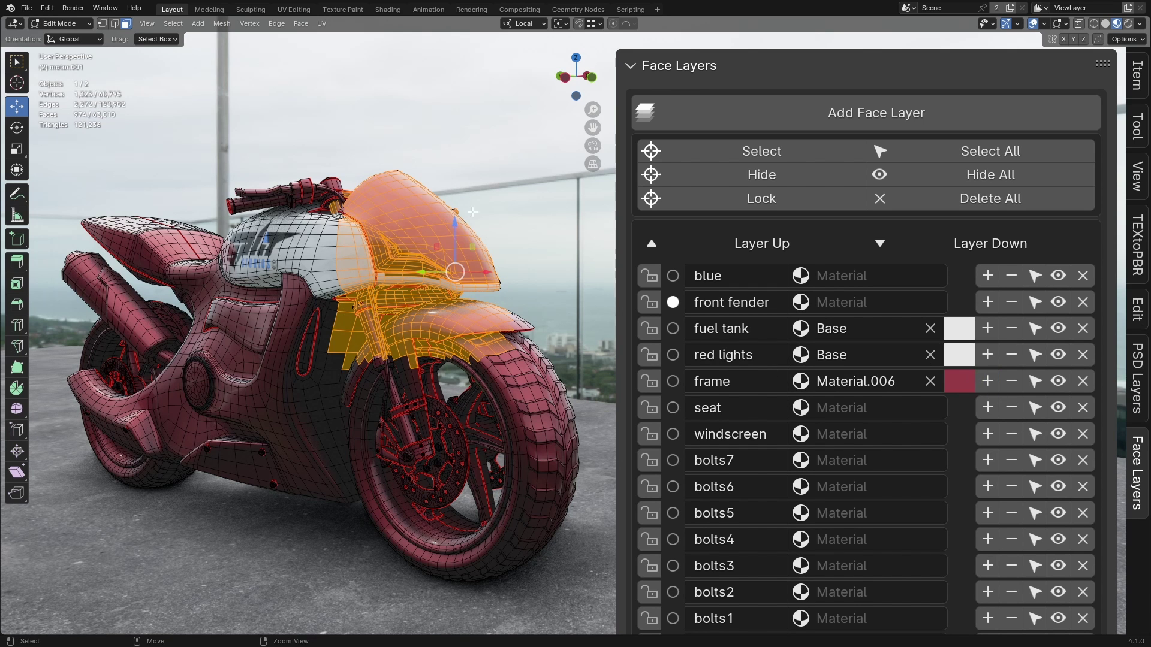
key("alt+a")
left_click(1034, 381)
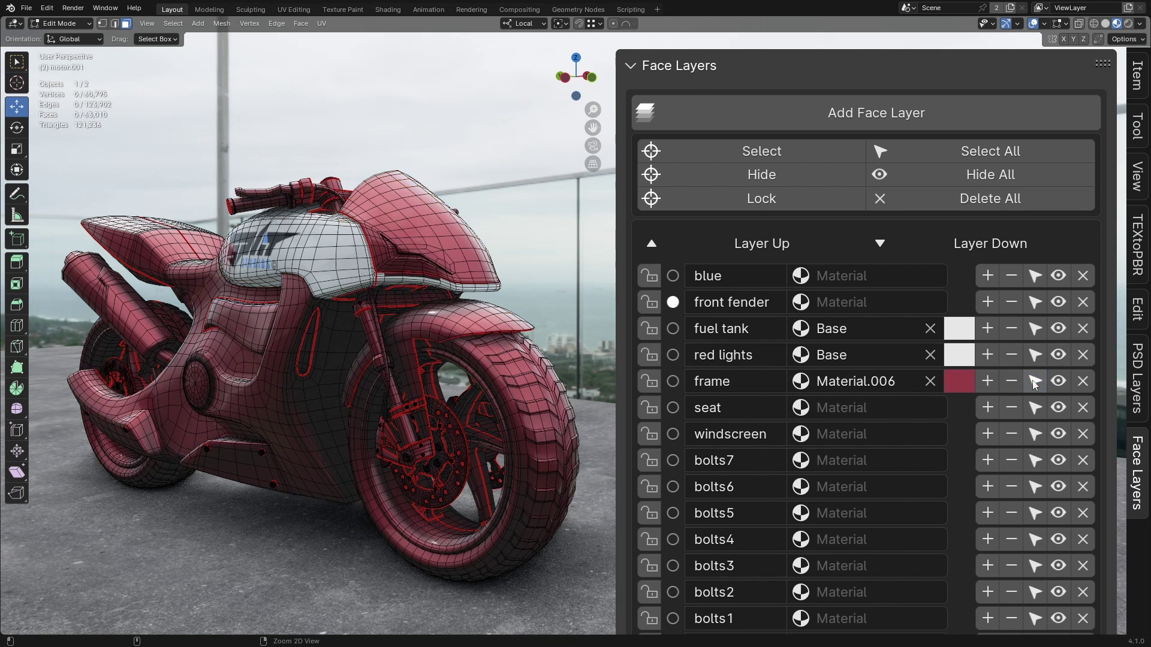
key("alt+a")
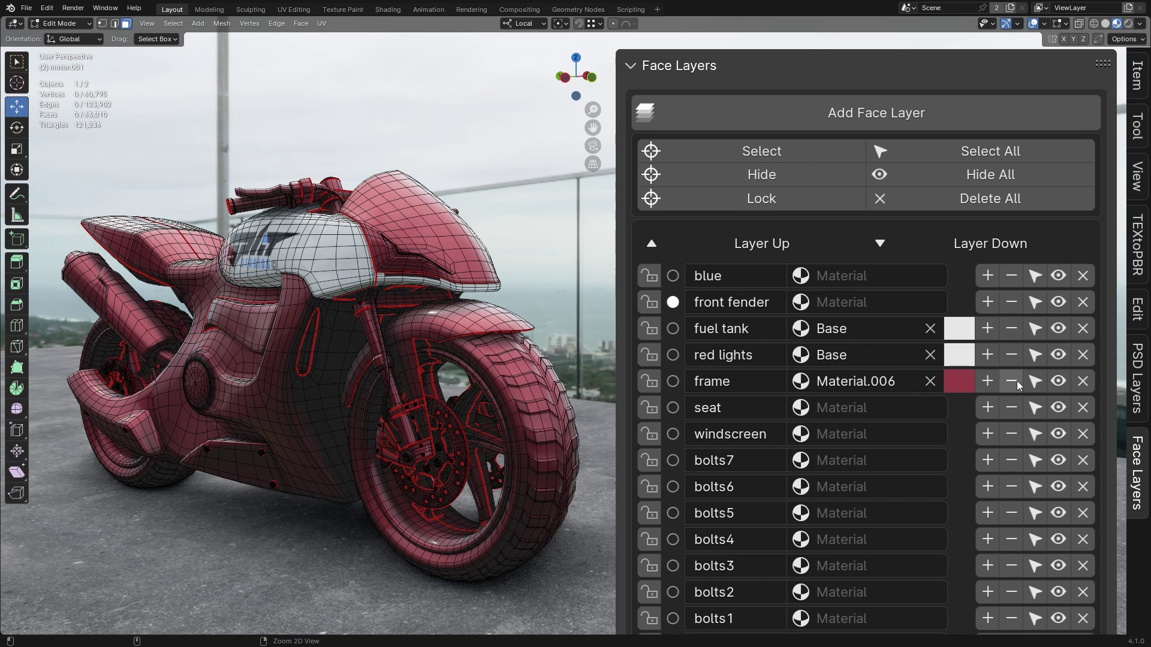
left_click_drag(384, 179, 478, 313)
key("alt+a")
Toggle the selection of the frame layer's faces on and off several times
left_click(1034, 381)
left_click(1035, 383)
left_click(1035, 384)
left_click(1035, 382)
left_click(1035, 382)
left_click(1036, 384)
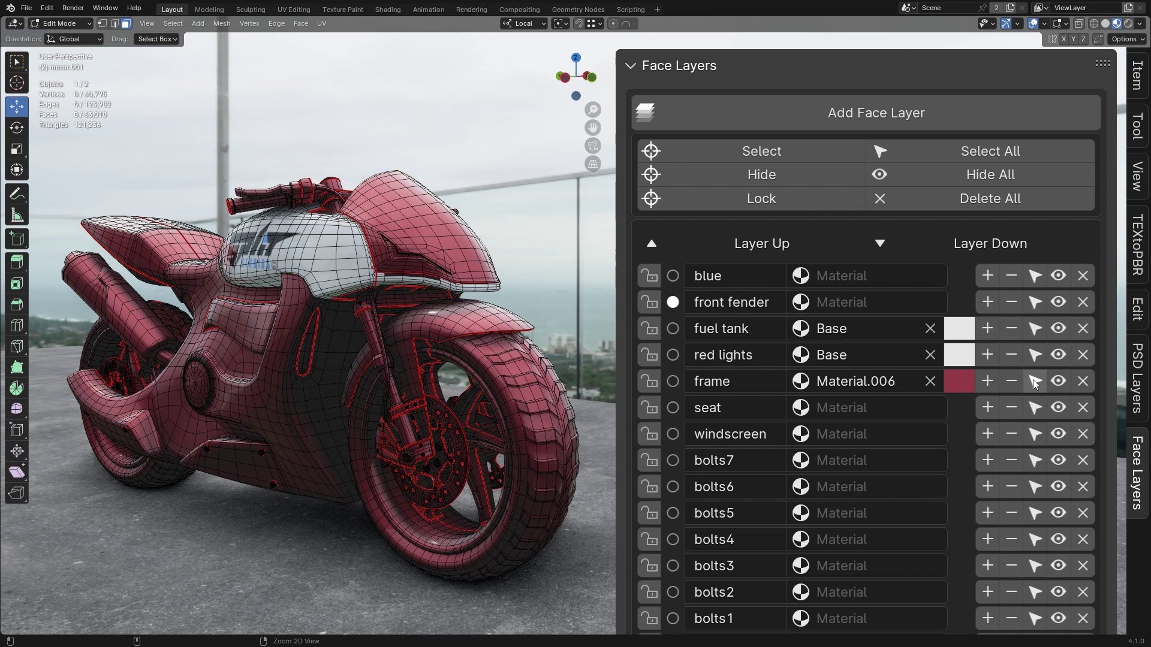
Select the faces of every layer from frame through bolts1 and deselect them all again
left_click(1036, 383)
left_click(1035, 409)
left_click(1036, 436)
left_click(1036, 461)
left_click(1035, 488)
left_click(1035, 513)
left_click(1036, 540)
left_click(1036, 566)
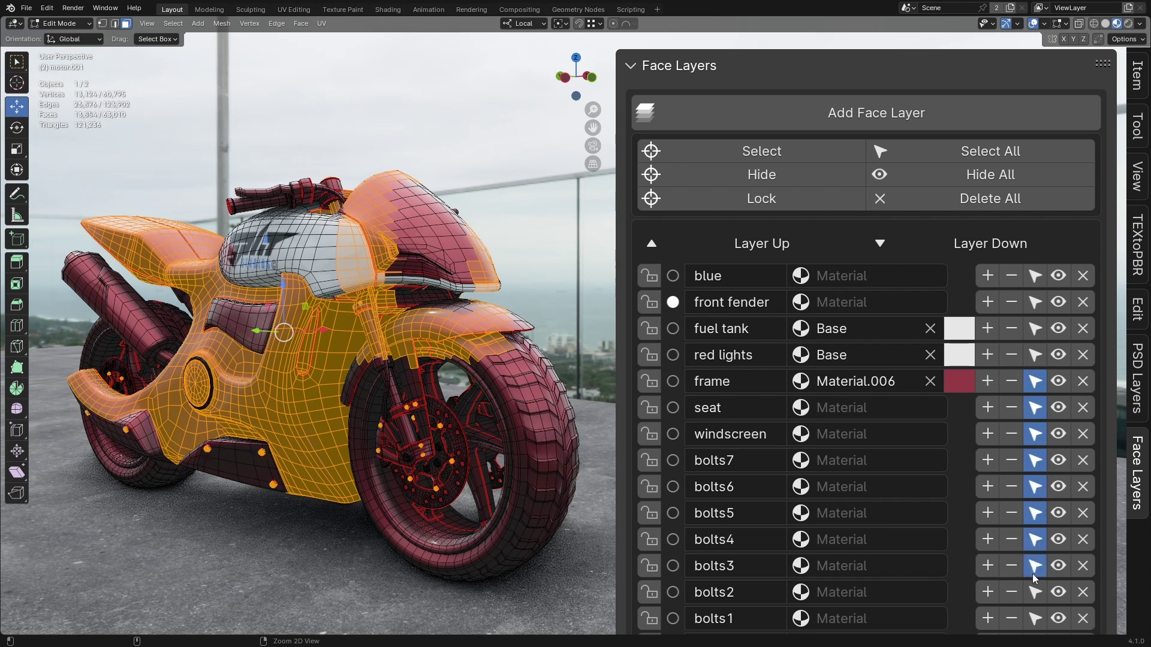
left_click(1036, 593)
left_click(1036, 618)
scroll(1012, 415, "down", 3)
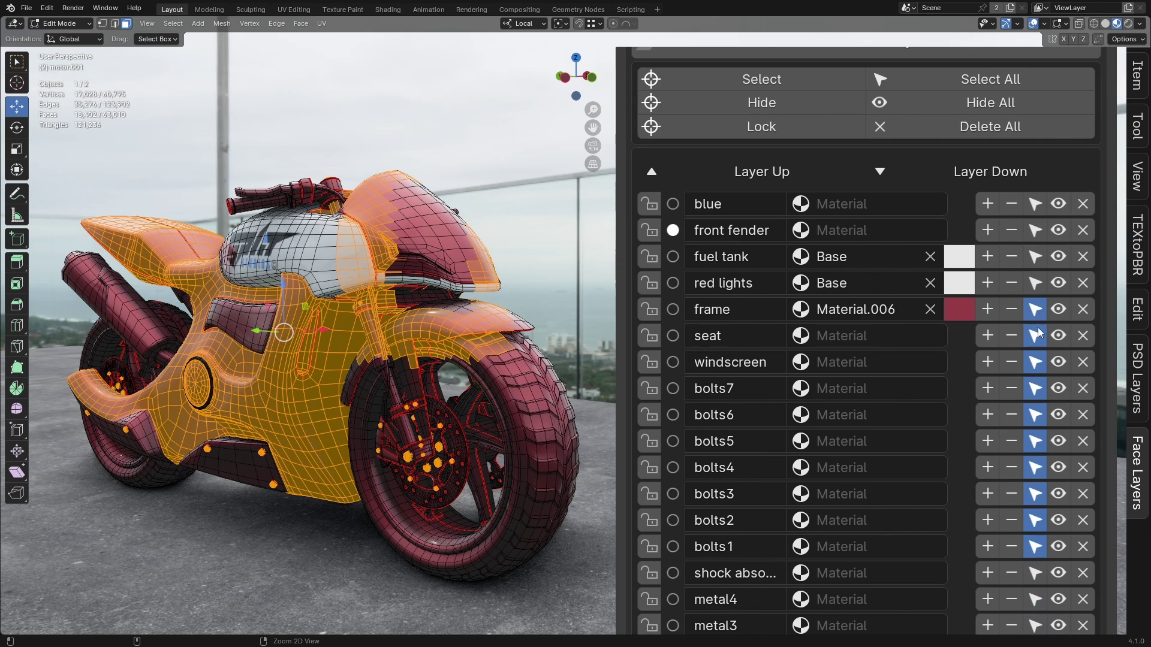
left_click_drag(1036, 309, 1035, 548)
Hide the run of layers from front fender through bolts1 and show them again
scroll(1034, 395, "up", 1)
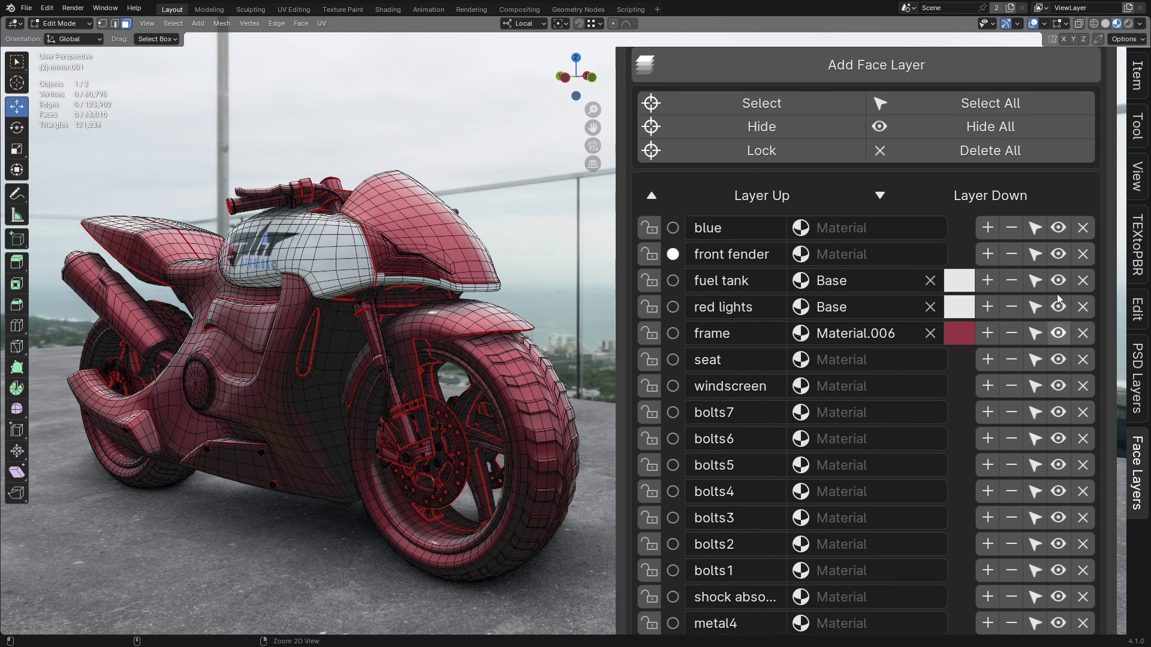
left_click_drag(1059, 257, 1058, 574)
left_click_drag(1065, 258, 1059, 576)
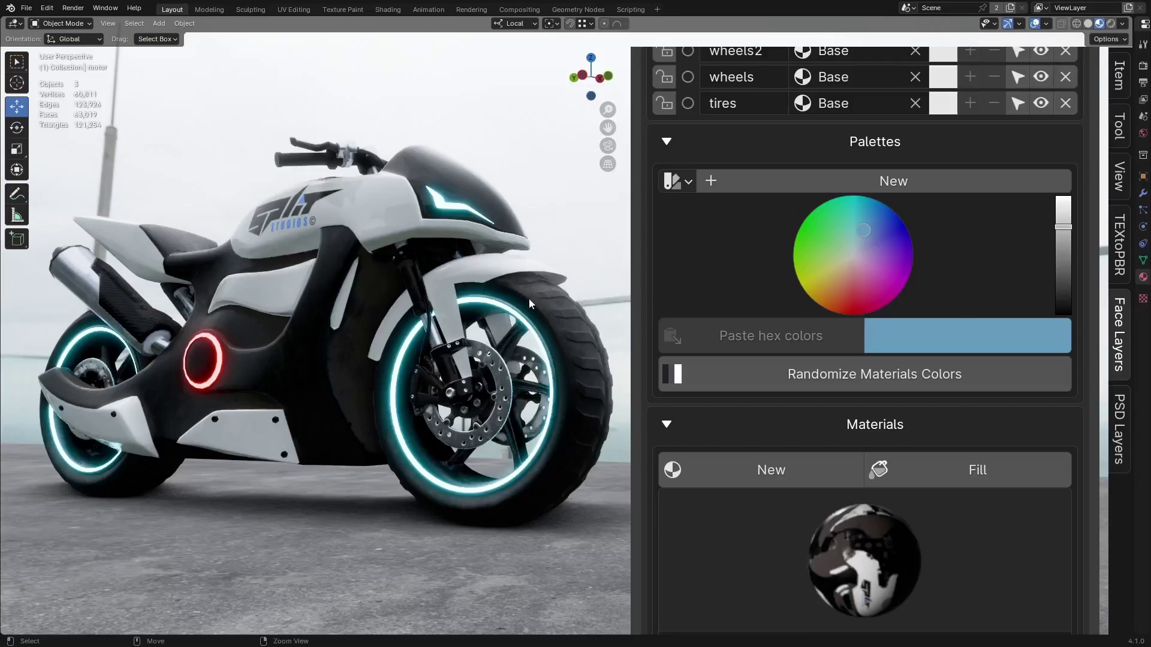
Try the palettes dark, Palette and Palette.003, and replace the assigned one with a new empty palette
left_click(674, 181)
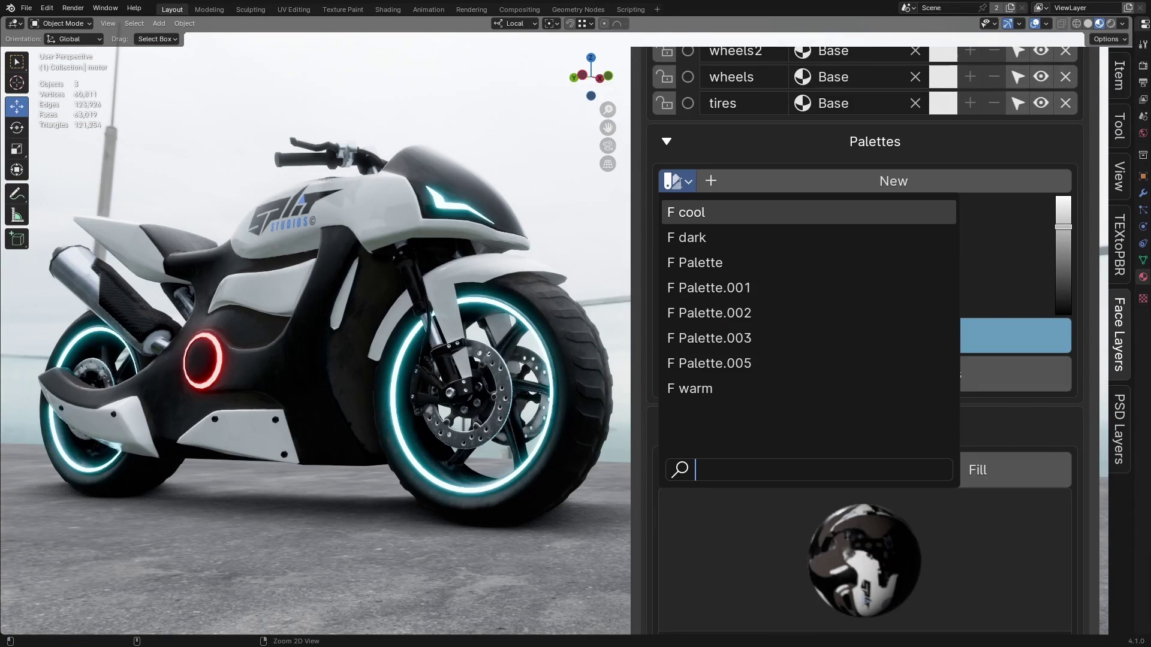
left_click(693, 239)
left_click(688, 182)
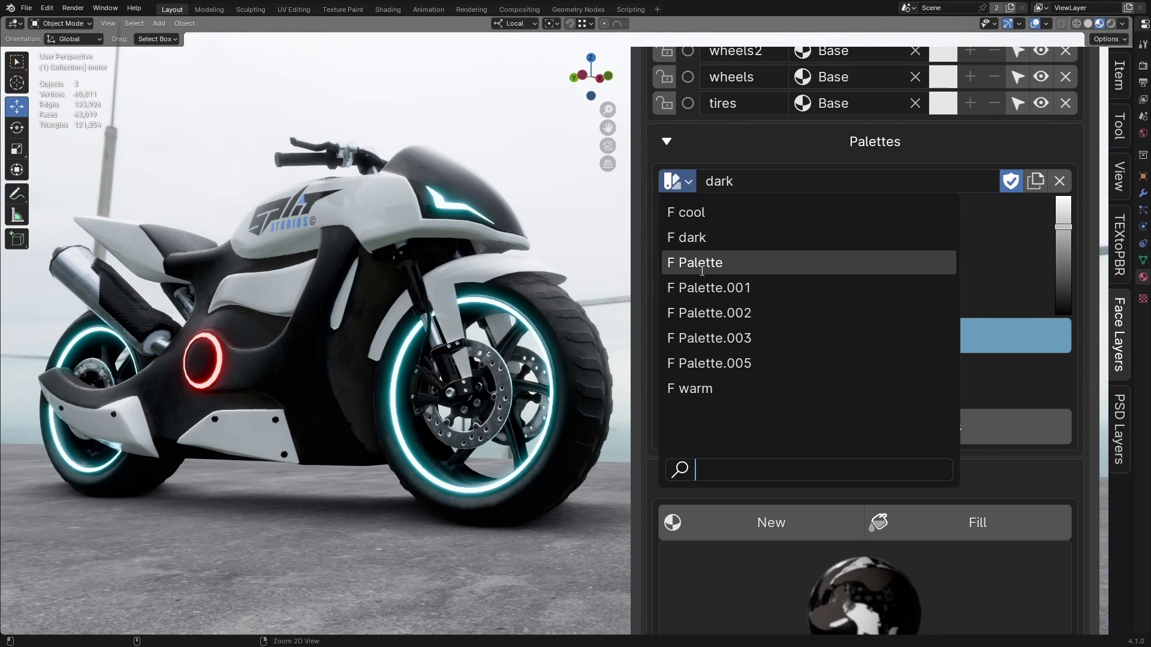
left_click(702, 273)
left_click(674, 181)
left_click(707, 337)
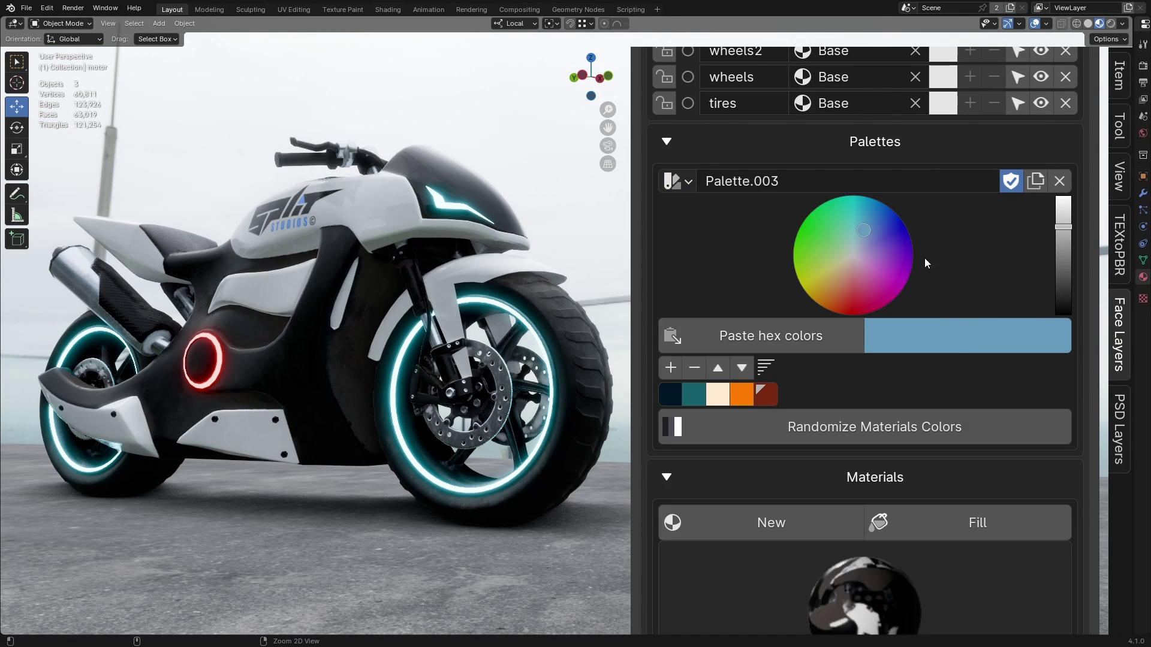
left_click(1059, 181)
left_click(1055, 181)
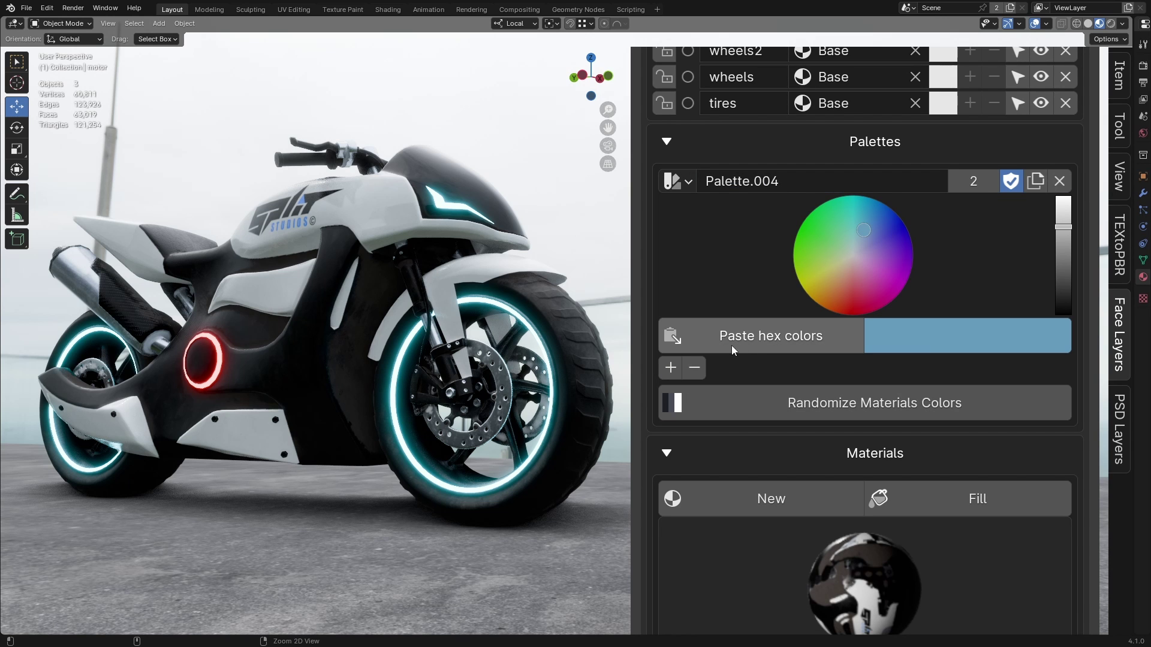
Switch to Coolors in the browser and export the dark red, crimson, cream, navy and light blue palette as a URL
key("alt+Tab")
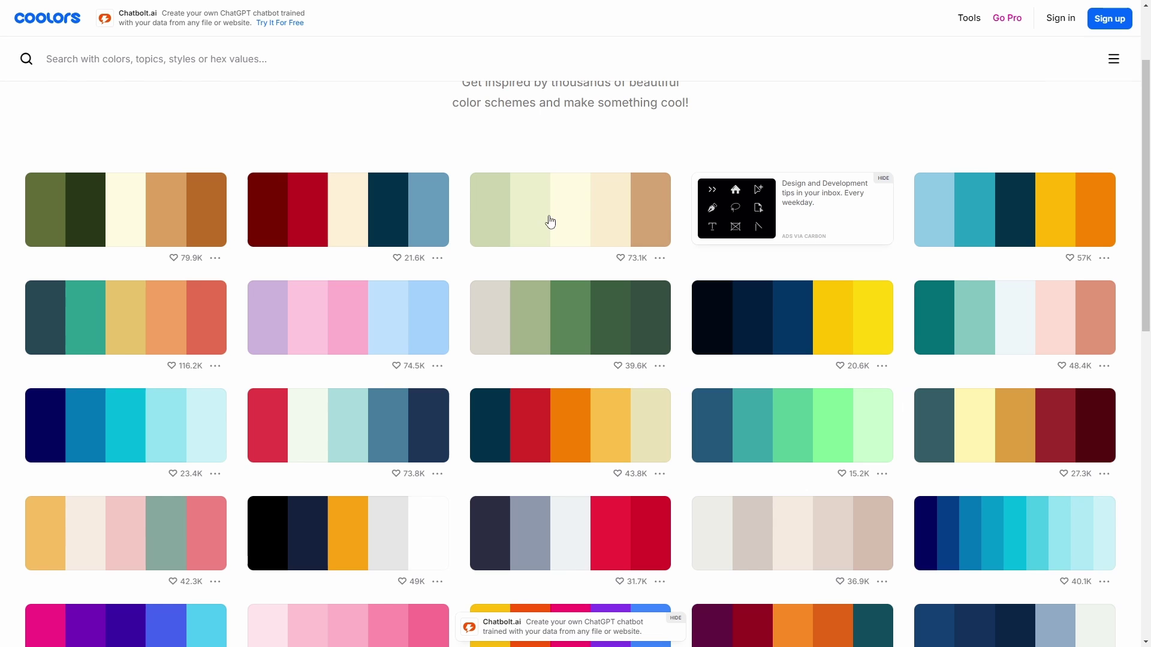
left_click(437, 258)
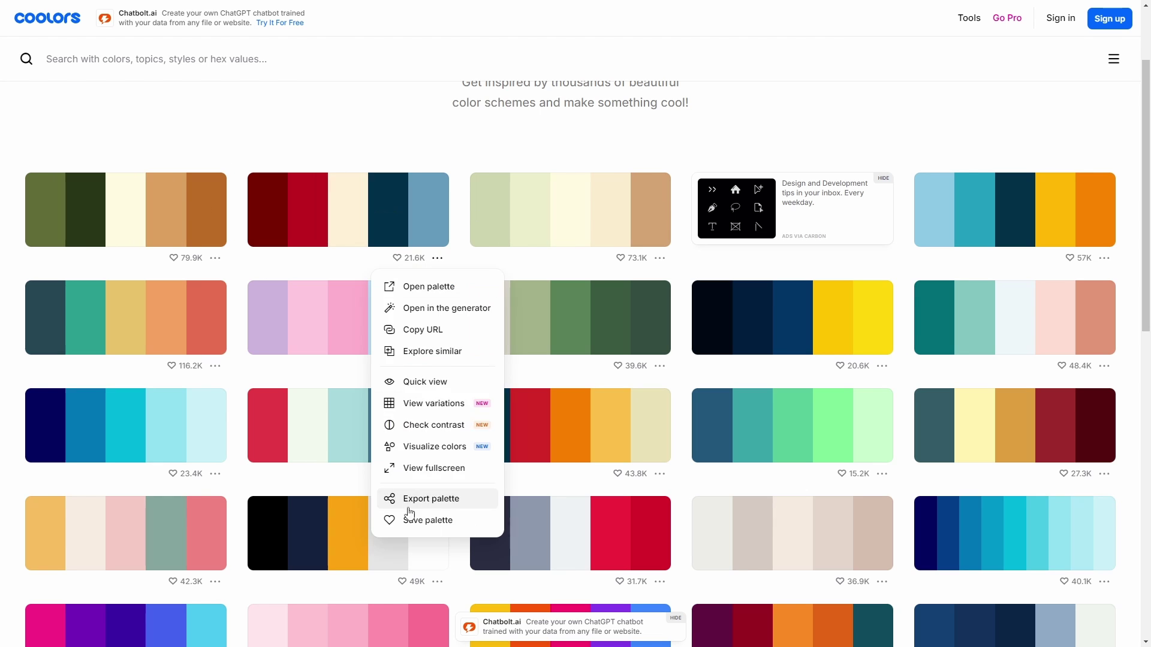
left_click(428, 520)
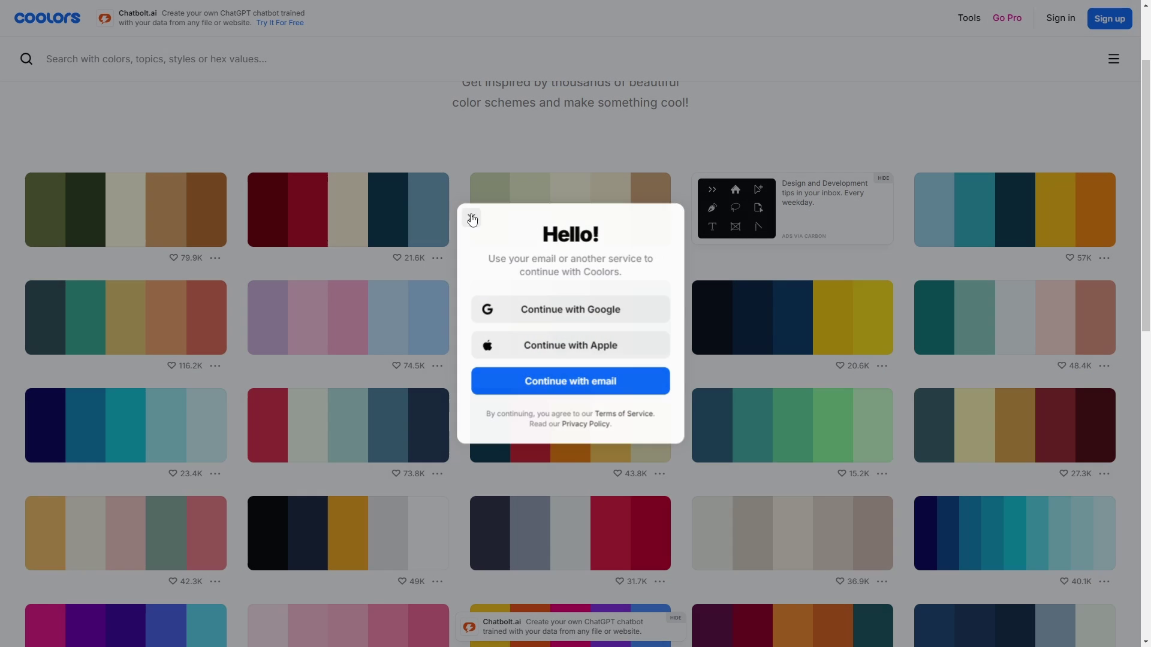
left_click(470, 217)
left_click(437, 258)
left_click(430, 499)
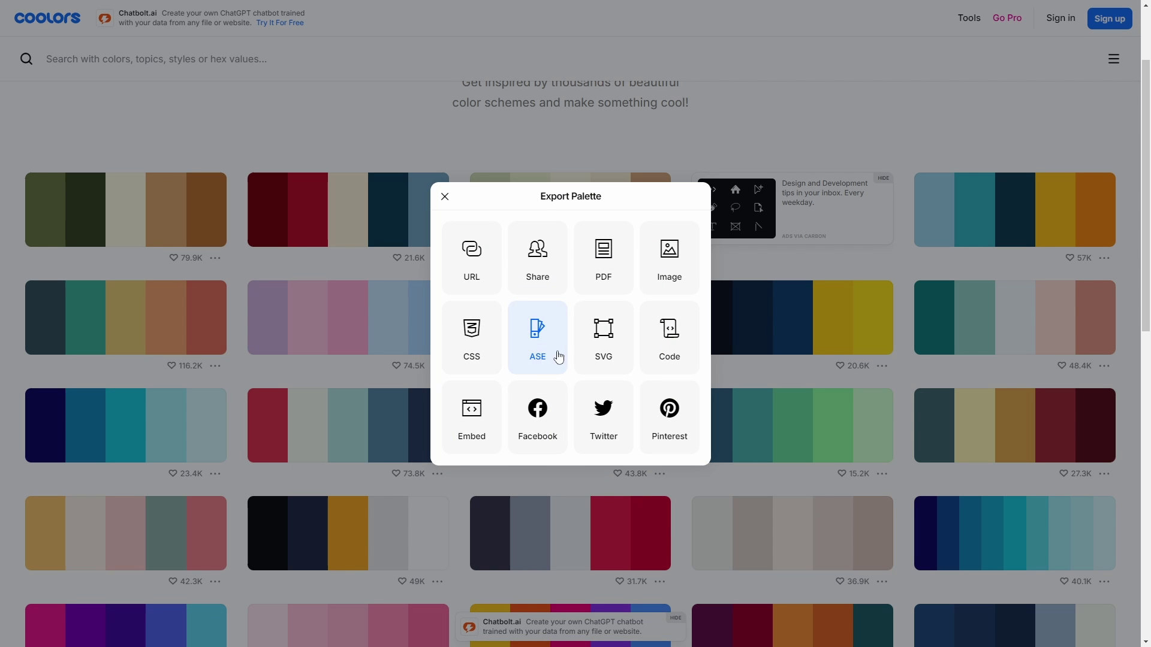
left_click(497, 253)
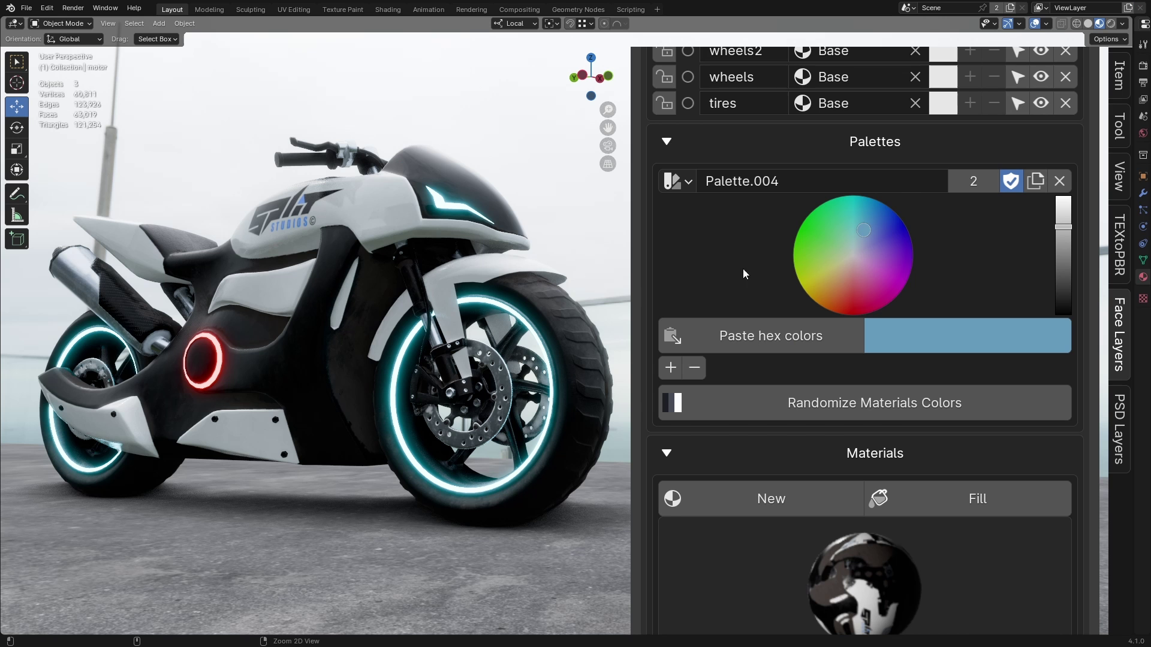
Switch back to Blender, paste the copied hex colors into the new palette and randomize the material colors several times
left_click(753, 338)
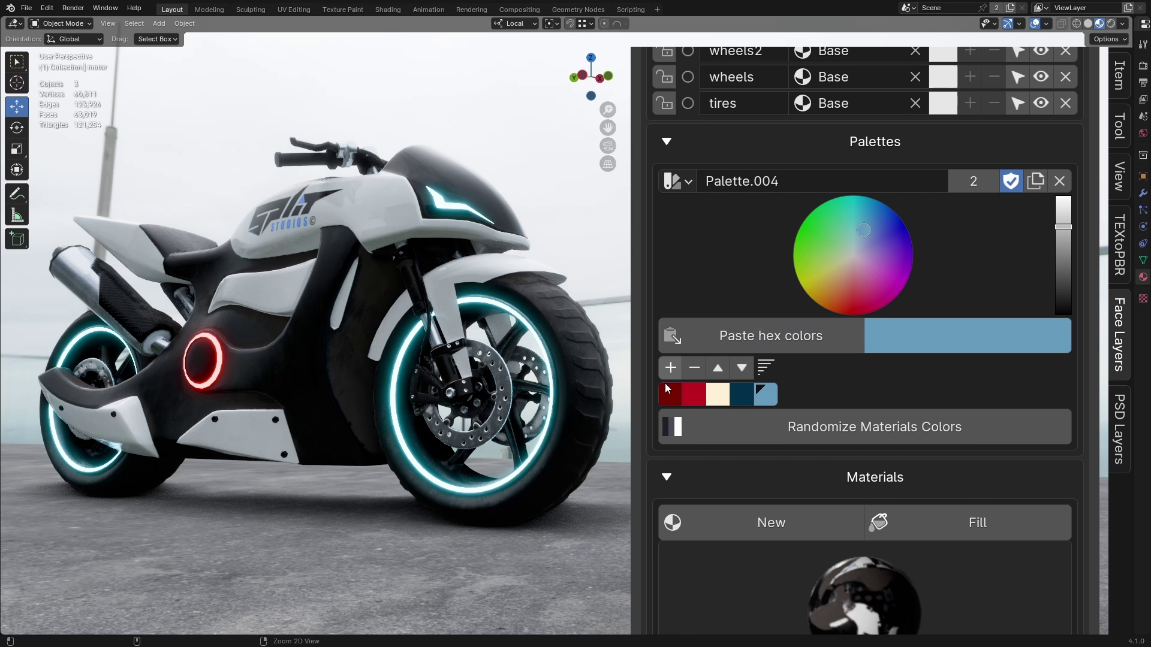
scroll(727, 398, "down", 3)
left_click(859, 355)
left_click(859, 354)
left_click(860, 355)
left_click(859, 354)
left_click(757, 353)
scroll(684, 177, "up", 3)
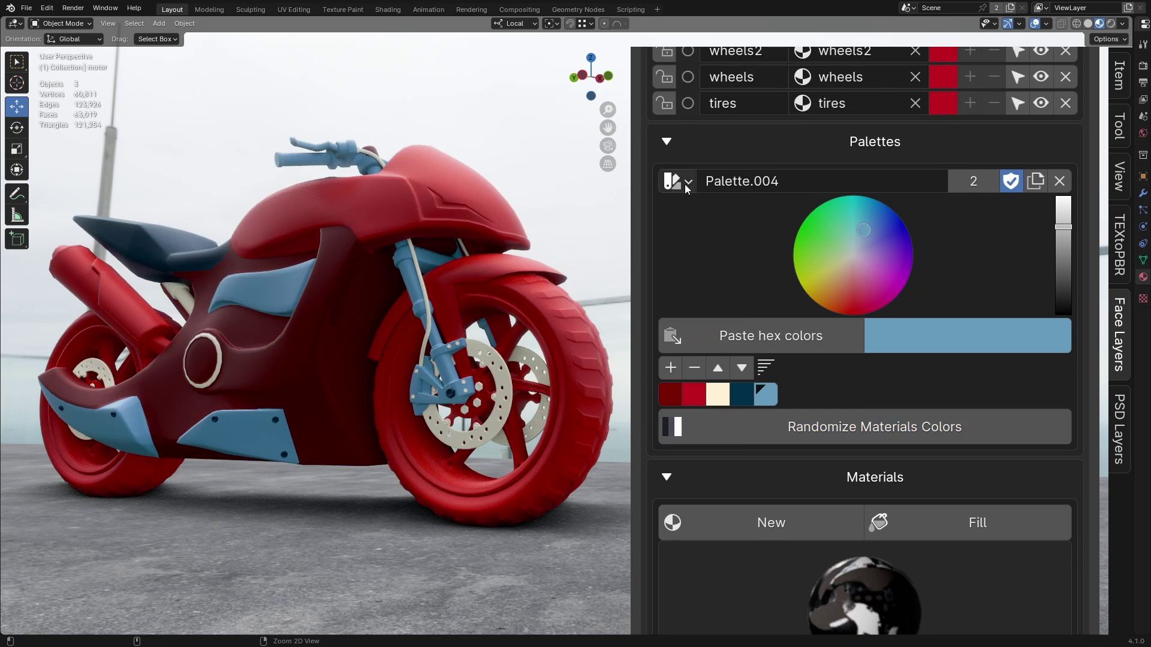
Choose the dark palette and randomize the material colors with it three times
left_click(683, 179)
left_click(686, 238)
left_click(785, 427)
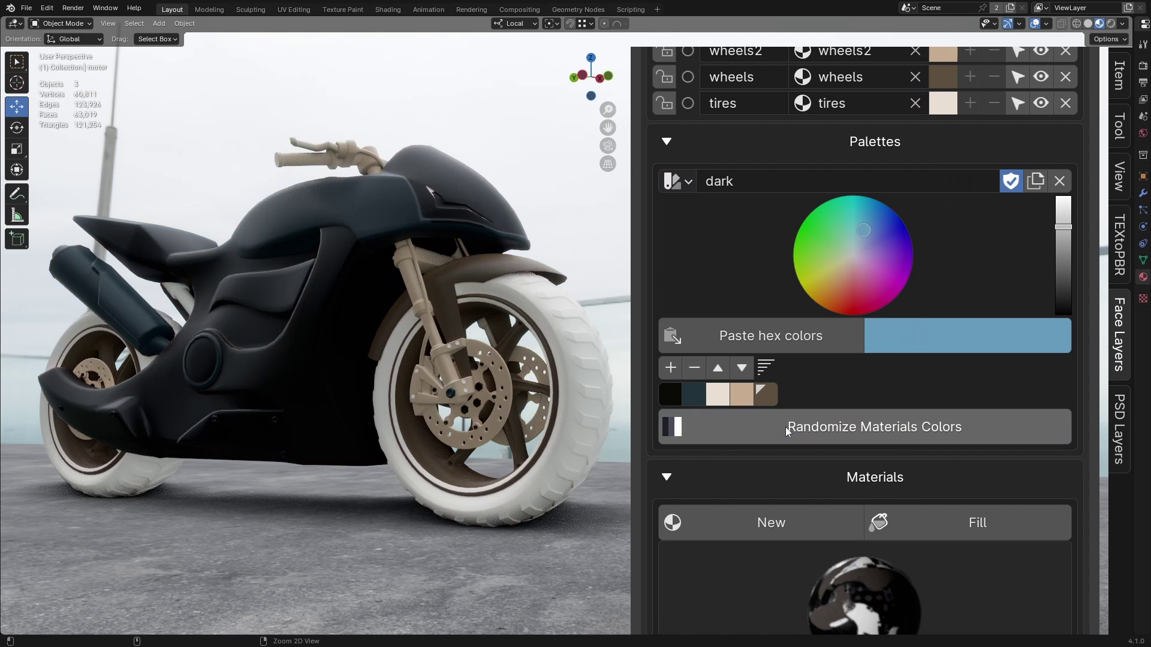
left_click(787, 430)
left_click(786, 431)
Choose Palette.004 again and randomize the material colors with it twice
left_click(674, 181)
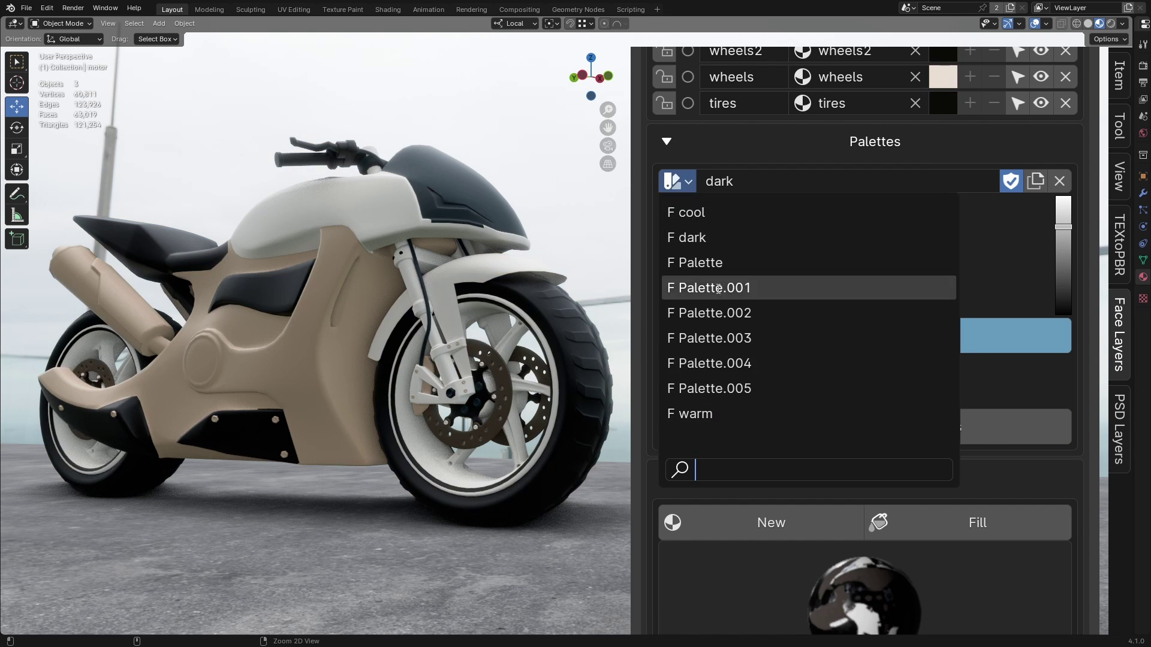
left_click(725, 367)
left_click(787, 427)
left_click(787, 427)
Choose Palette.005 and randomize the material colors with it
left_click(677, 181)
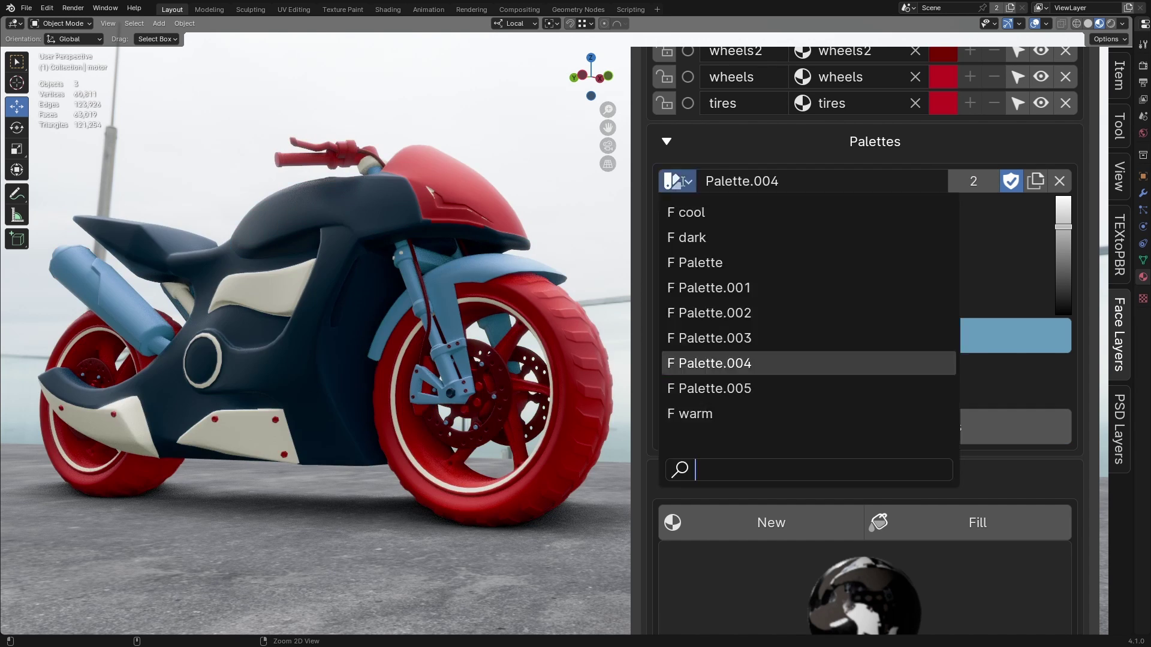
left_click(721, 389)
left_click(808, 431)
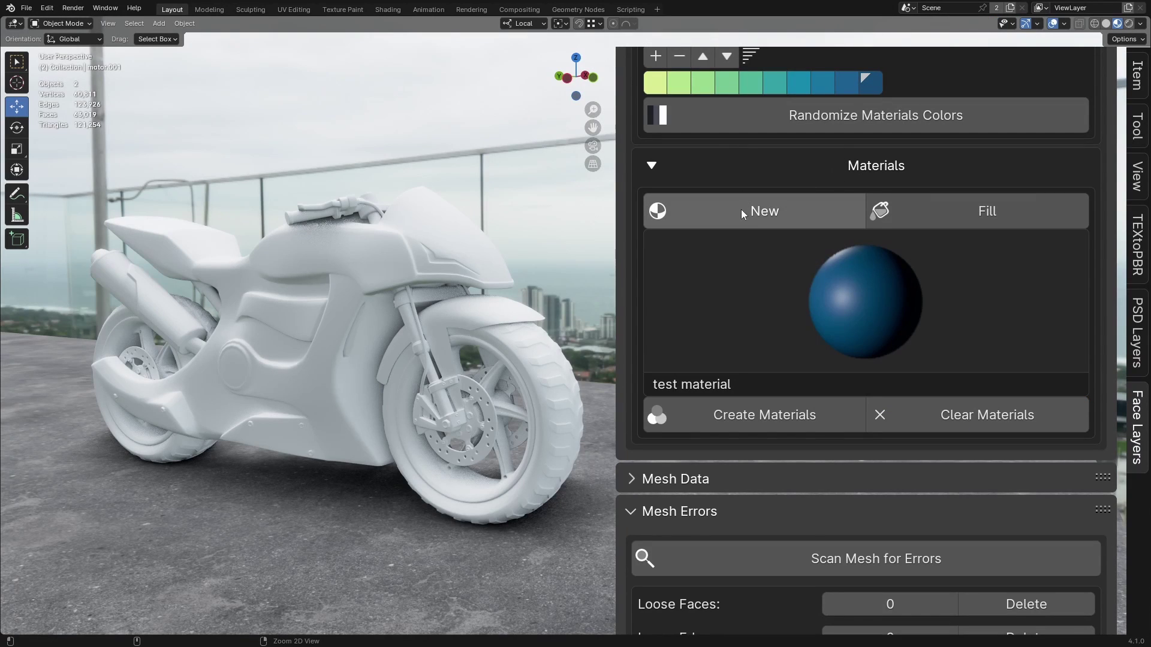
Create a new material for the face layers and rename it test
left_click(733, 219)
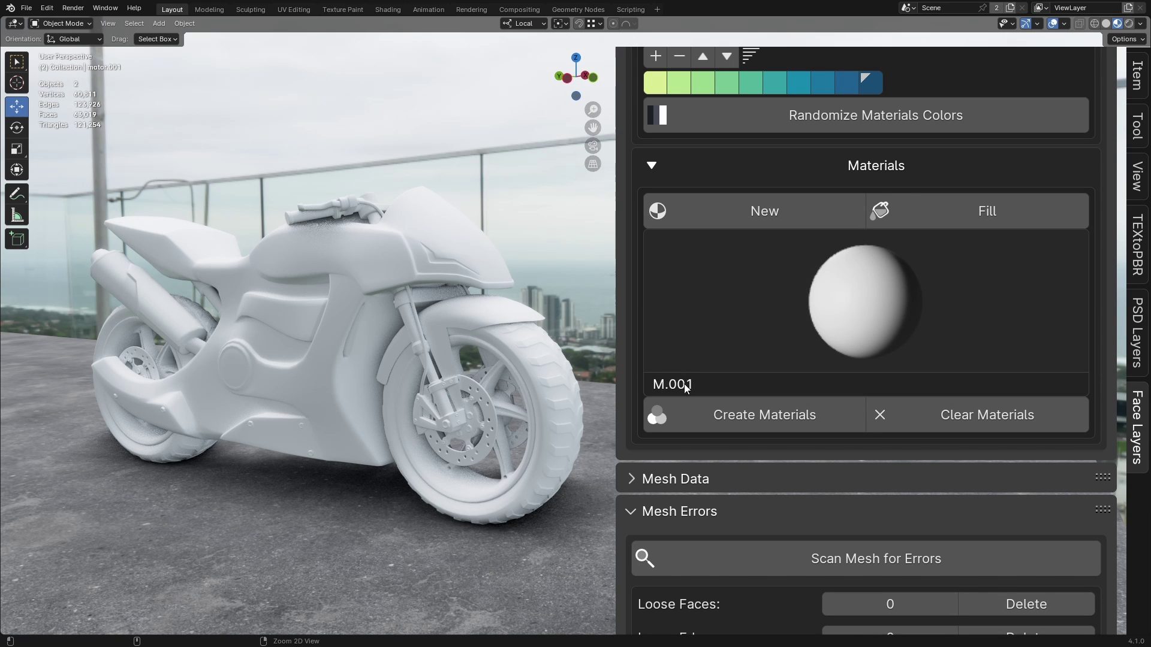
left_click(658, 384)
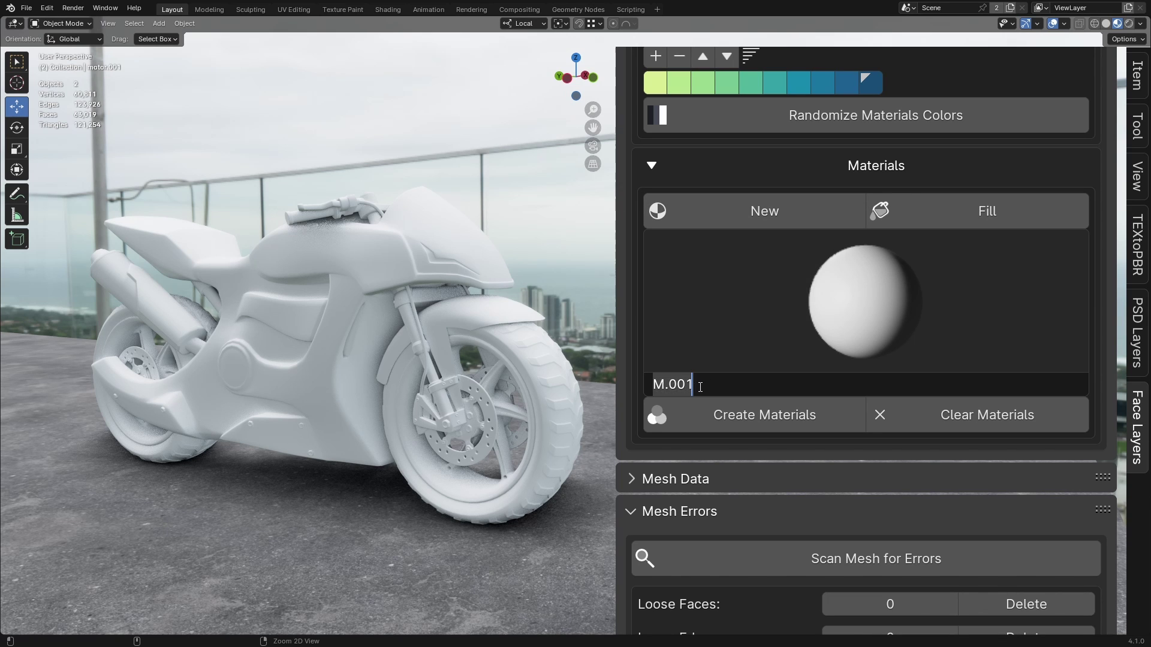
left_click(700, 386)
left_click_drag(700, 387, 642, 385)
type("test")
key("Return")
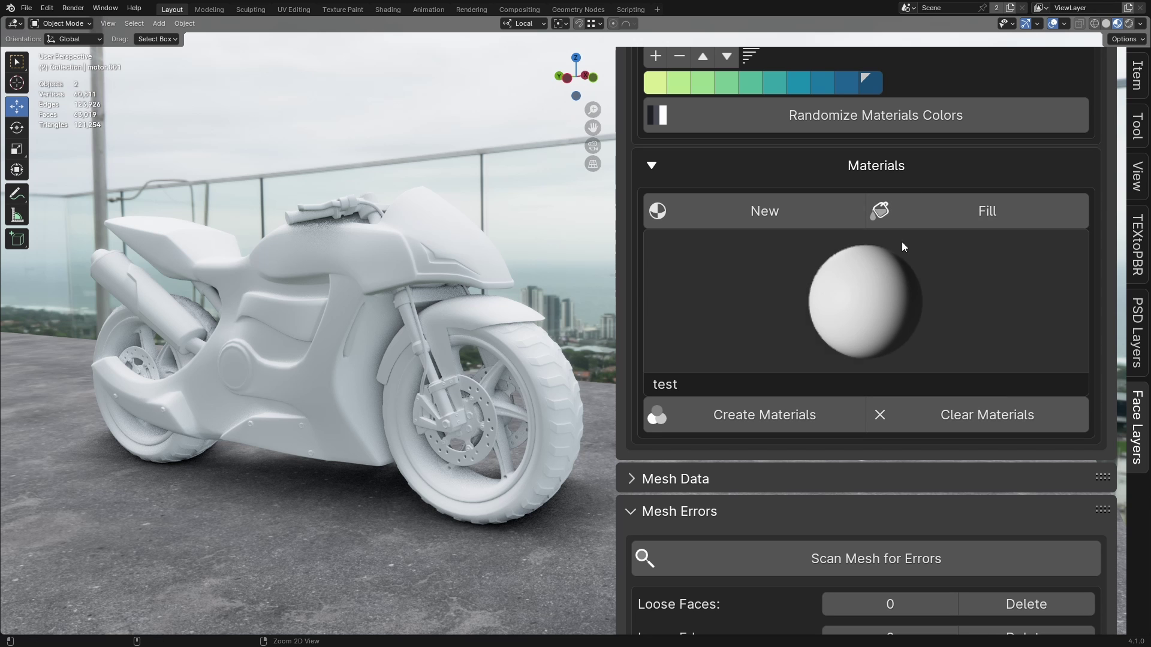
Fill the motorcycle's front fender with the test material and set that material's color to pink
scroll(839, 299, "up", 5)
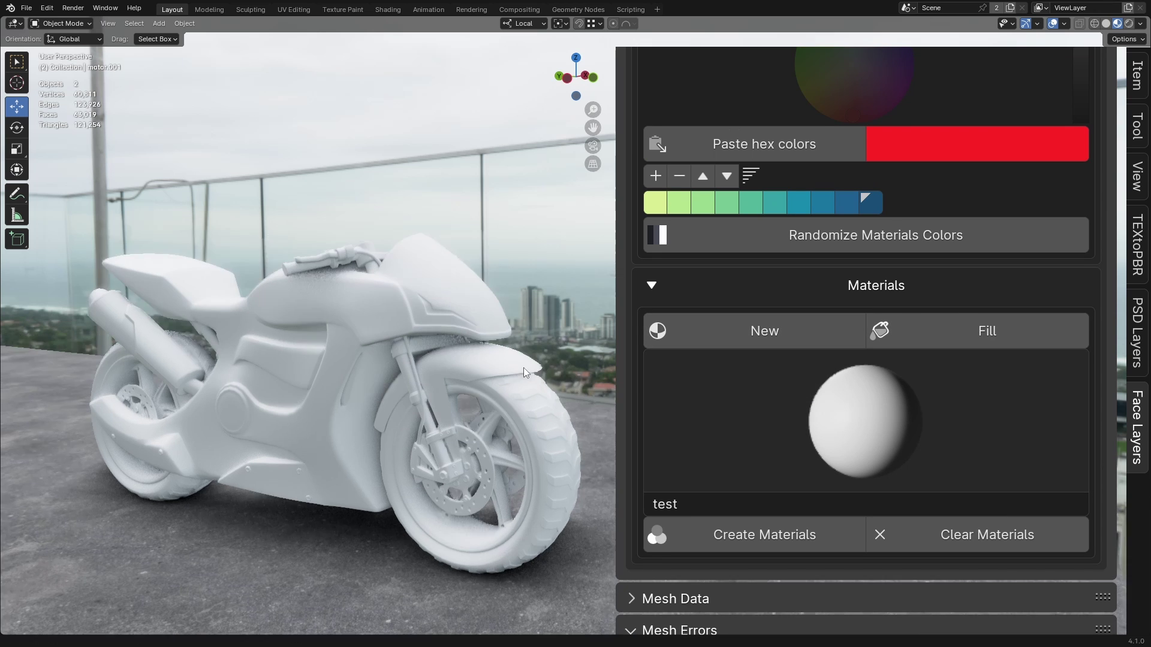
left_click(932, 335)
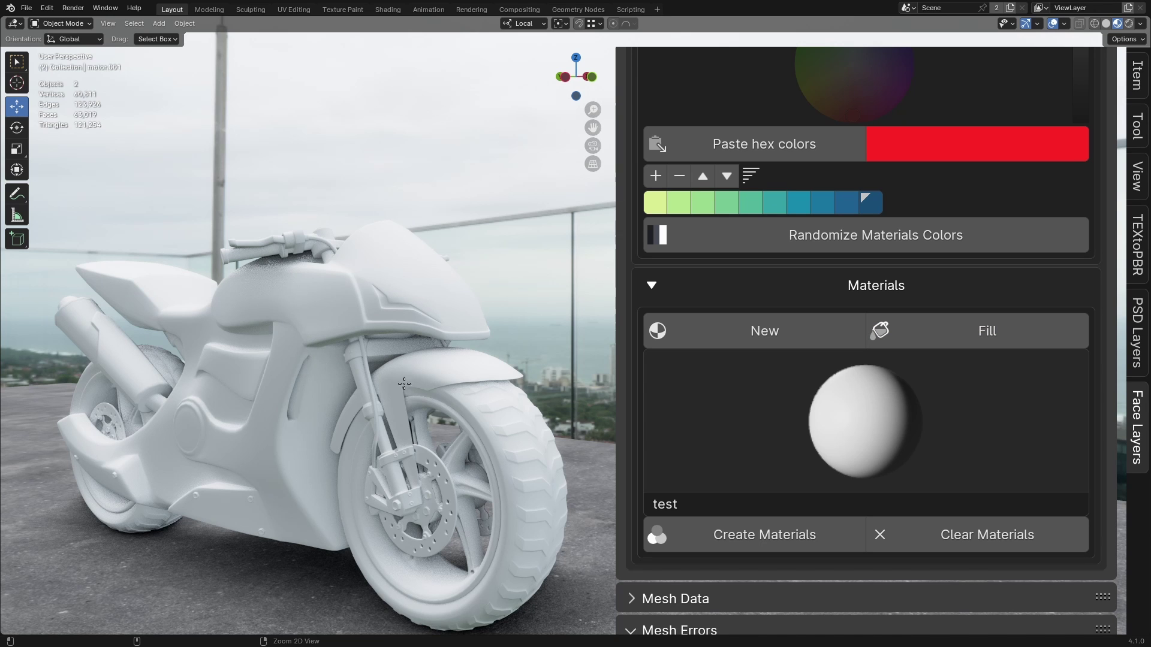
scroll(887, 414, "up", 15)
scroll(883, 418, "up", 10)
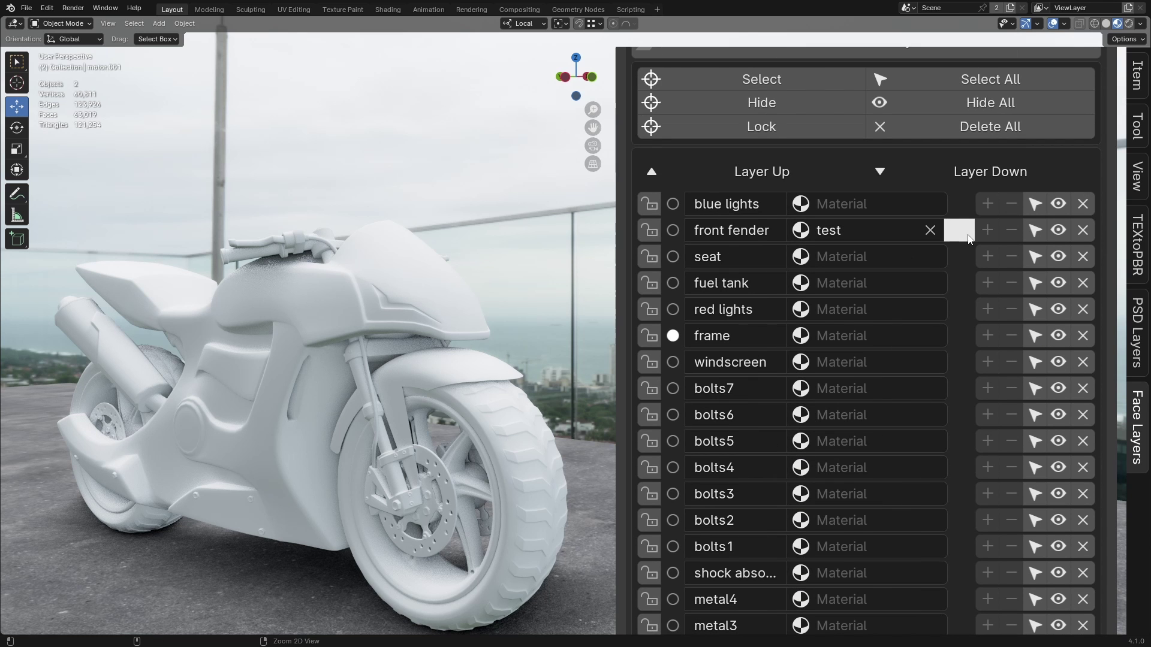
left_click(959, 230)
left_click_drag(897, 319, 875, 448)
Choose the existing blue test material as the material for filling face layers
scroll(917, 211, "down", 20)
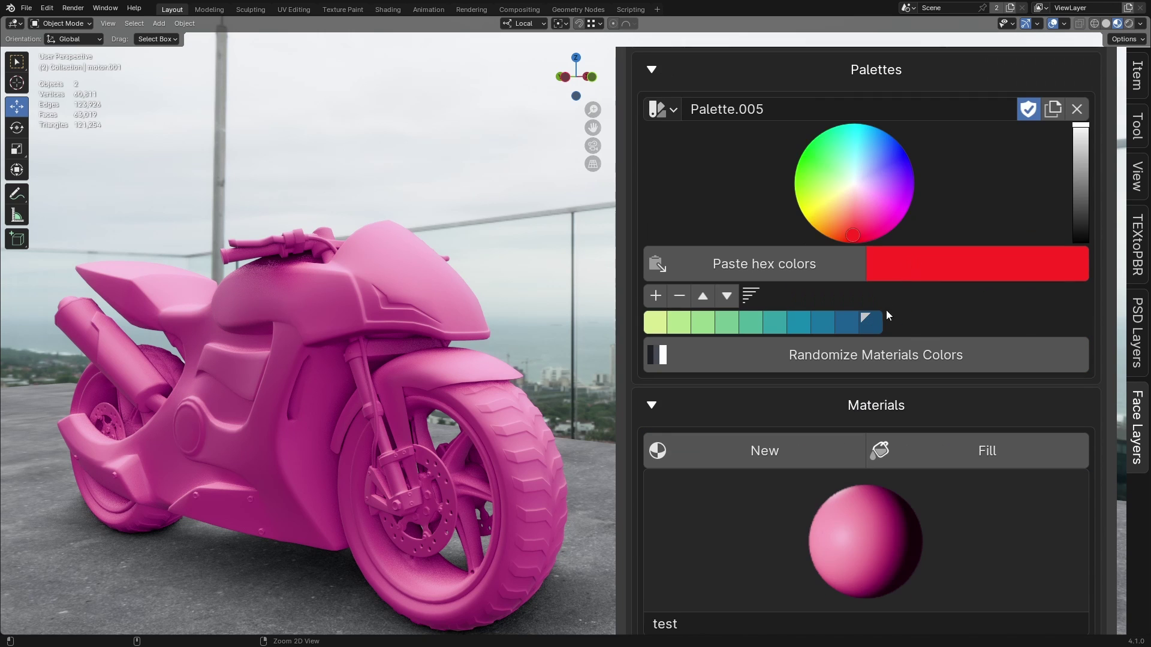
scroll(867, 396, "down", 5)
left_click(877, 284)
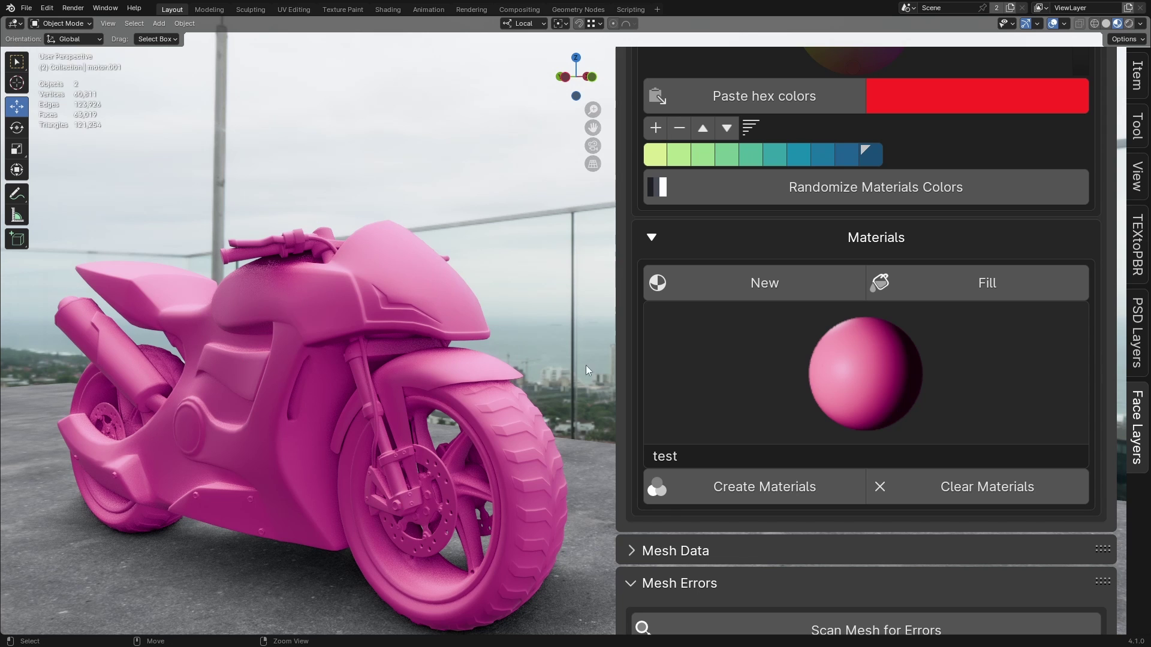
left_click(844, 360)
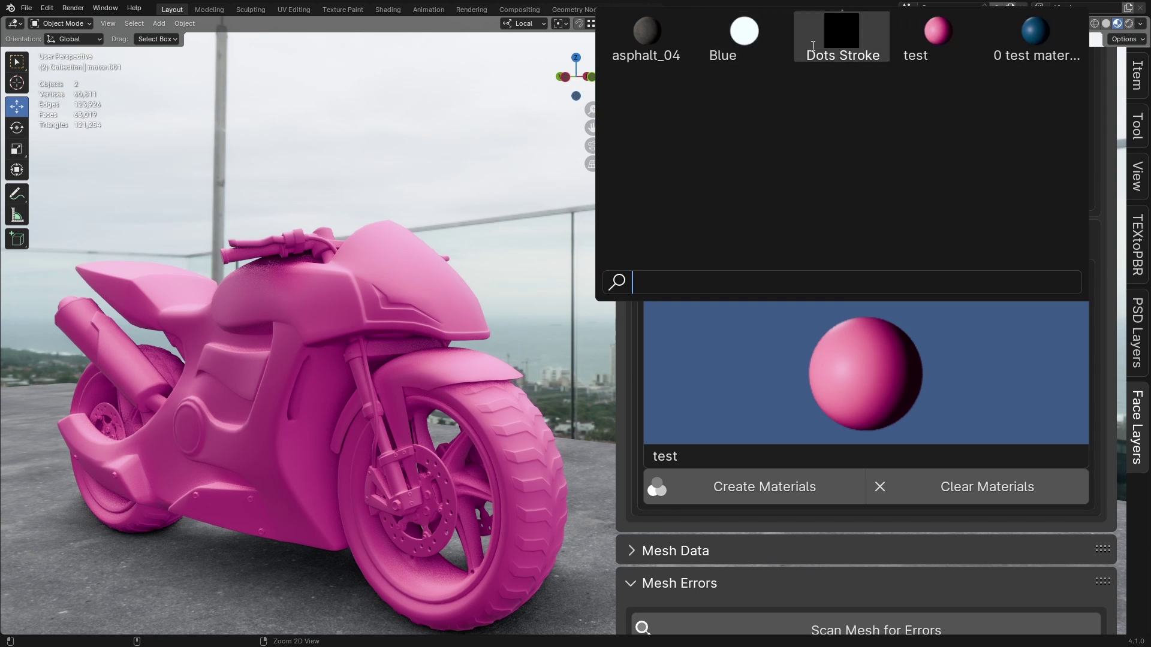
left_click(1017, 50)
Fill the front fender, frame, exhaust, side panels and tires with the blue test material
left_click(966, 293)
left_click(439, 373)
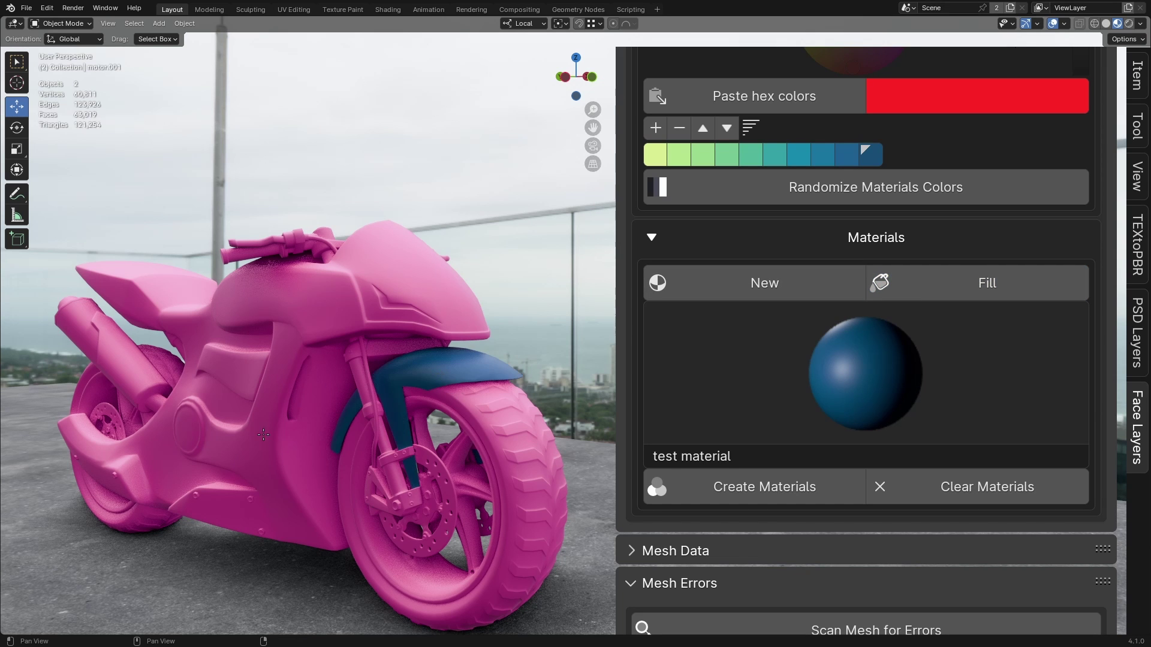
left_click(263, 433)
left_click(125, 381)
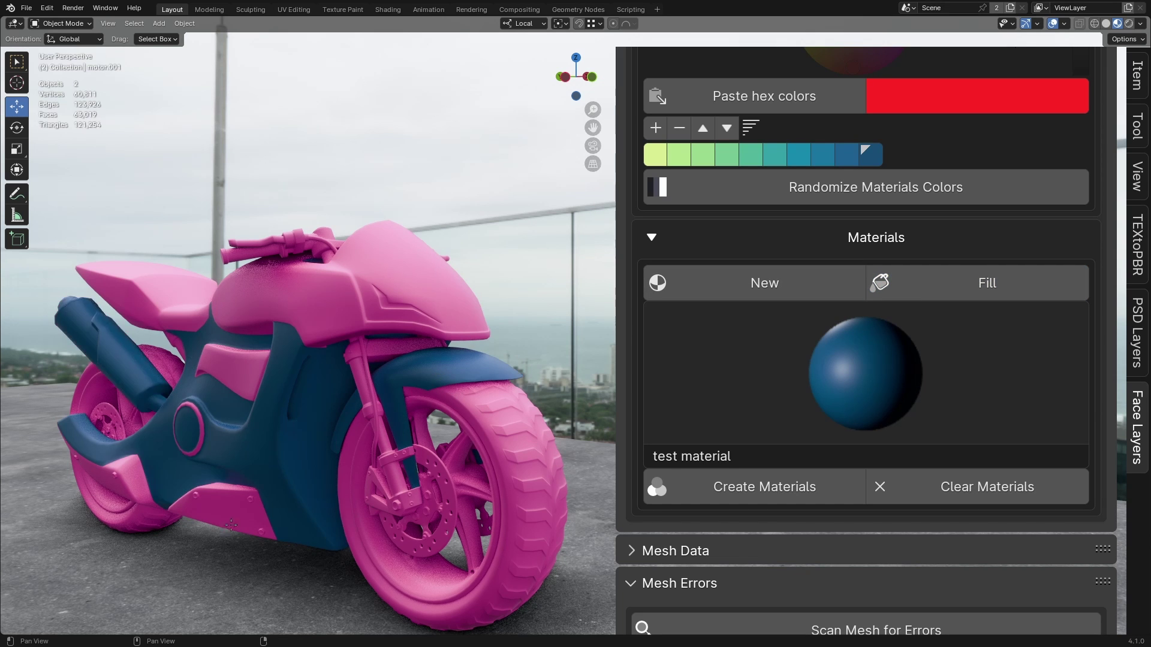
left_click(252, 523)
left_click(368, 574)
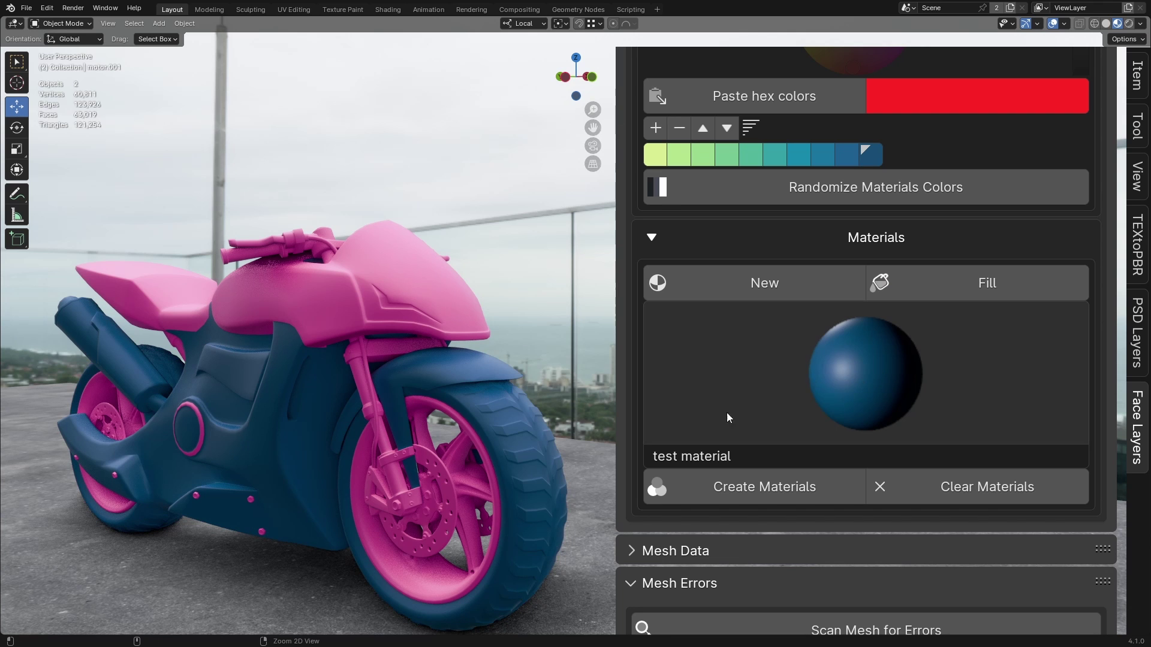
Create separate materials for all face layers with the Principled BSDF surface type and Random Colors
left_click(742, 490)
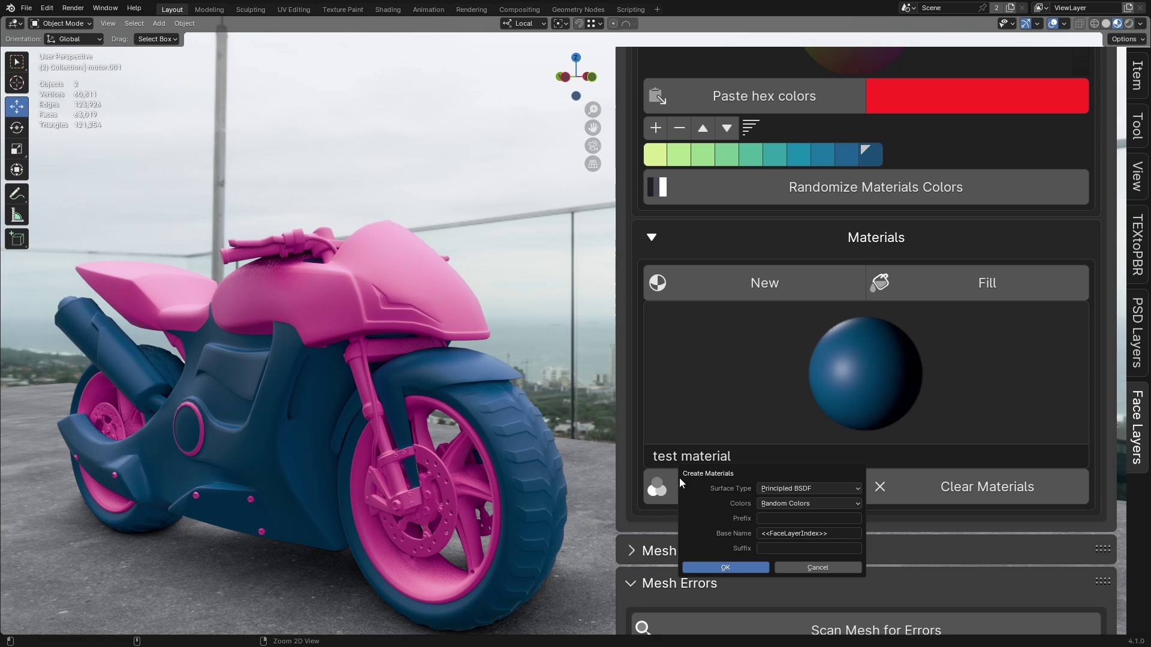
left_click(804, 490)
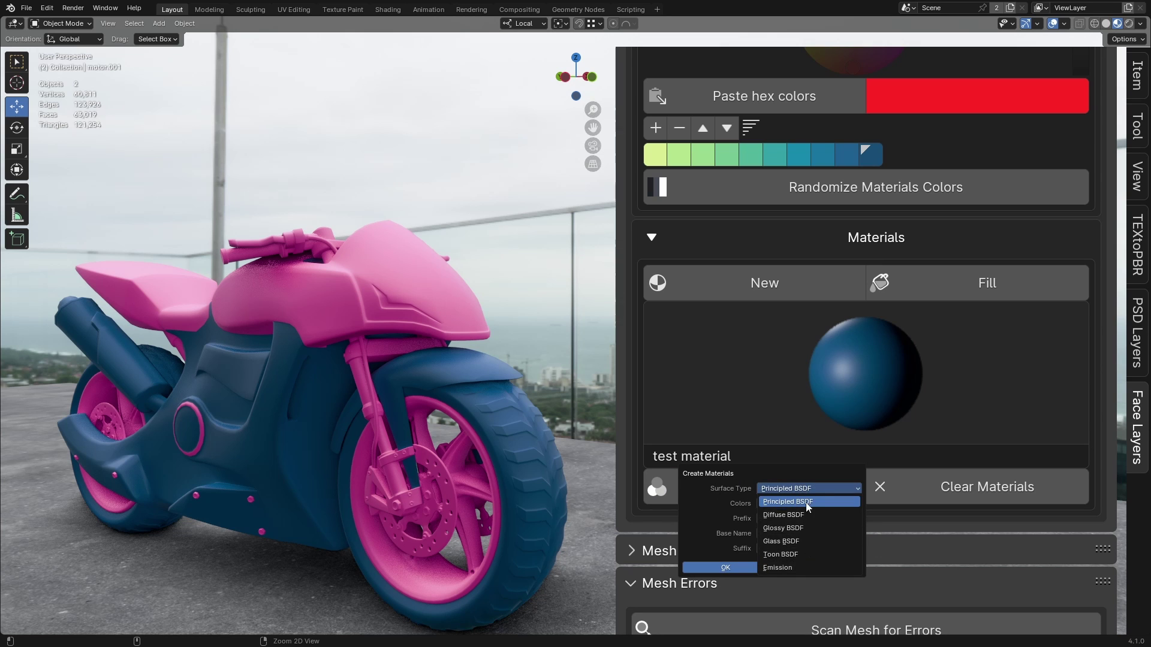
left_click(808, 496)
left_click(779, 505)
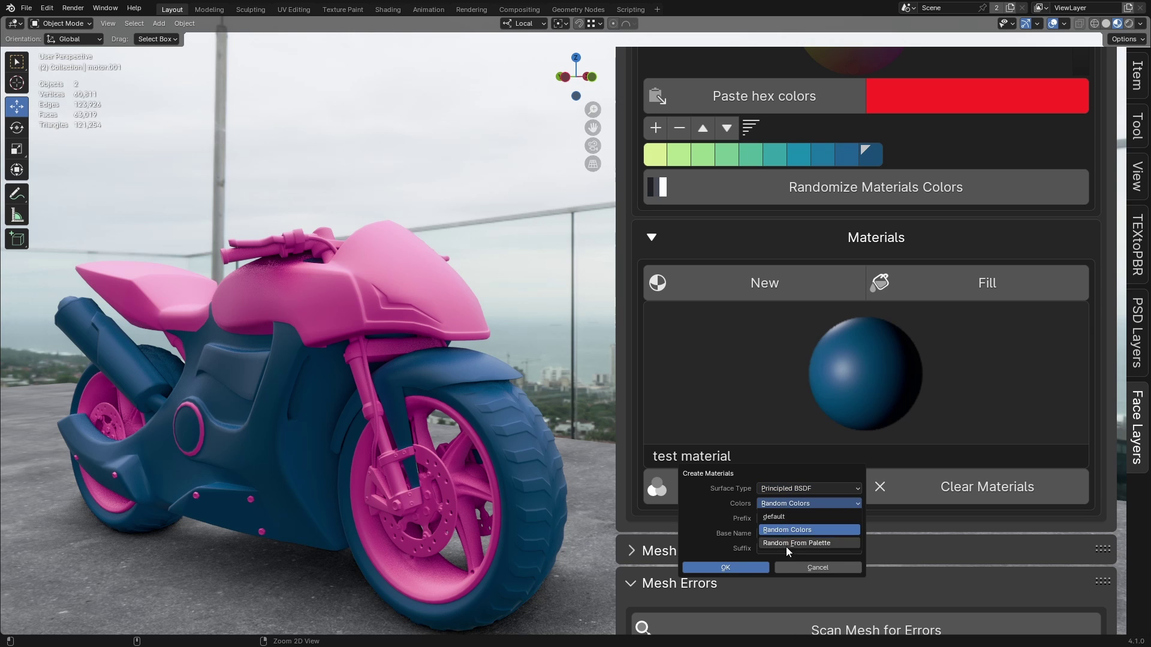
left_click(782, 511)
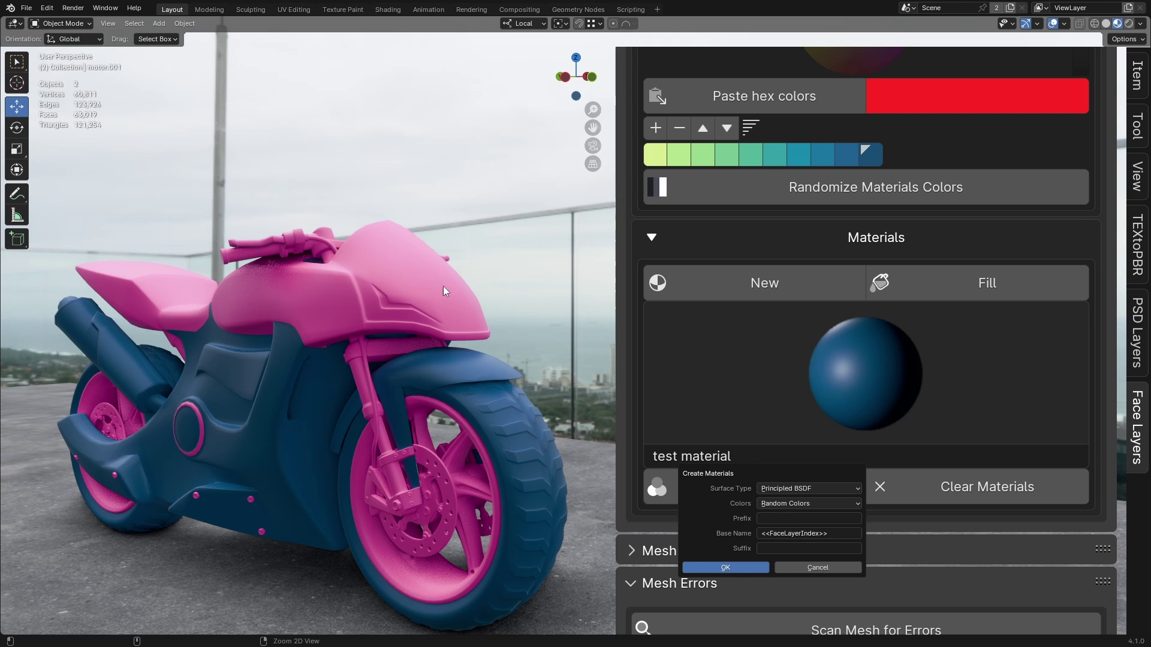
key("Return")
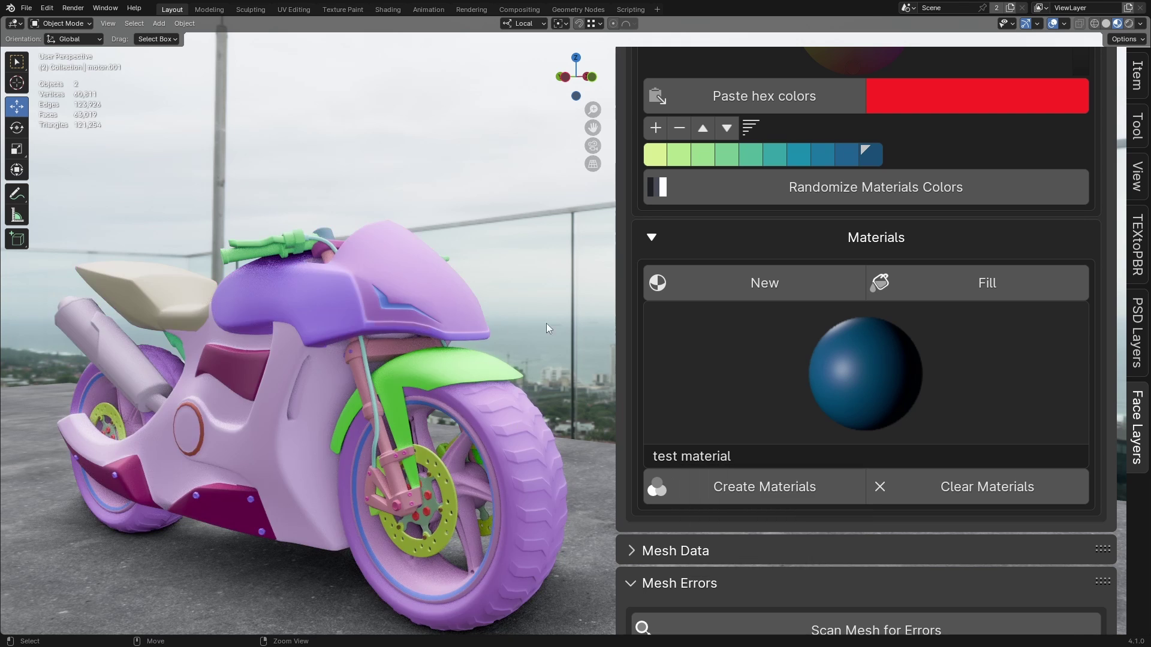
Set the front fender layer's material color to red
scroll(869, 333, "up", 10)
scroll(869, 338, "up", 15)
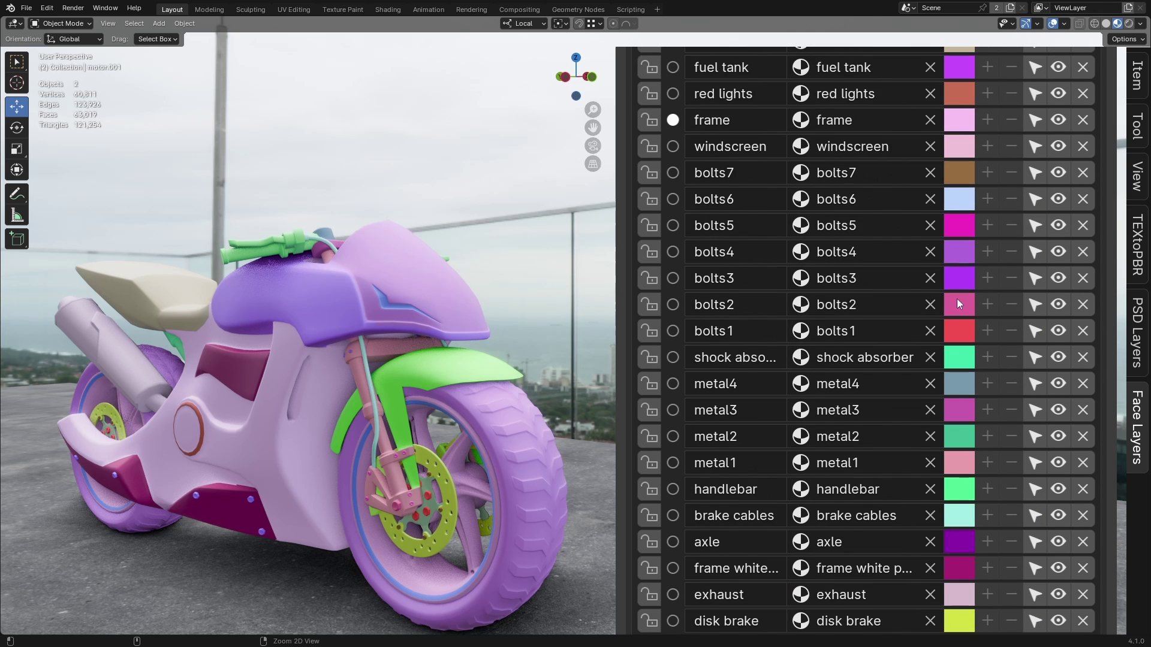
left_click(966, 287)
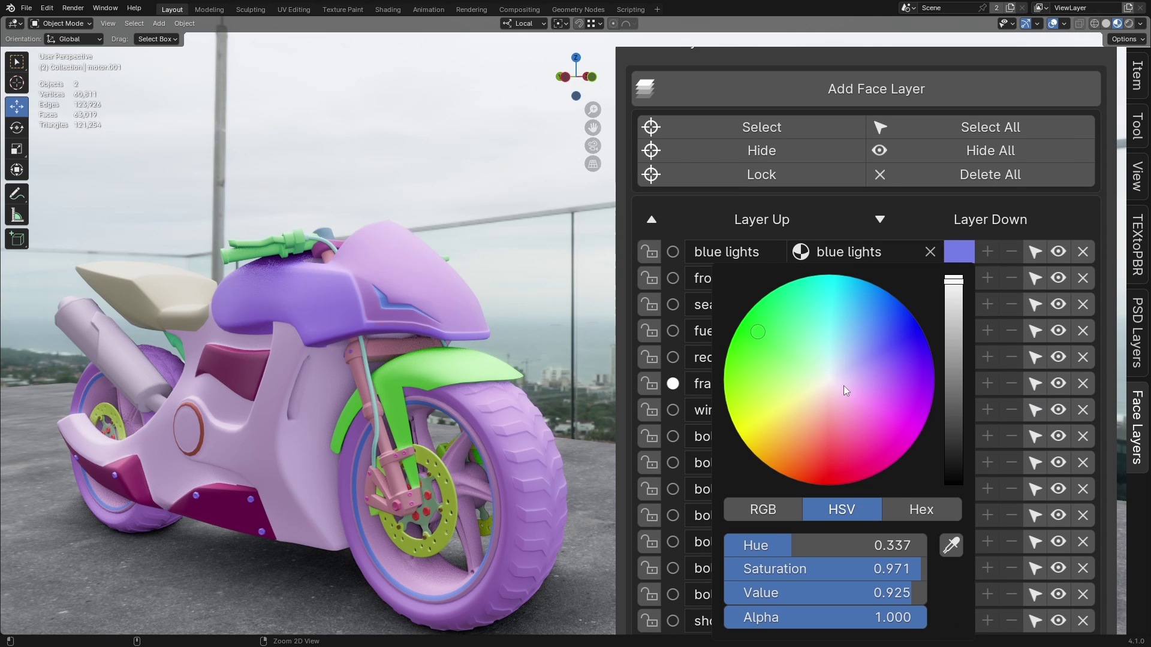
left_click_drag(850, 391, 830, 481)
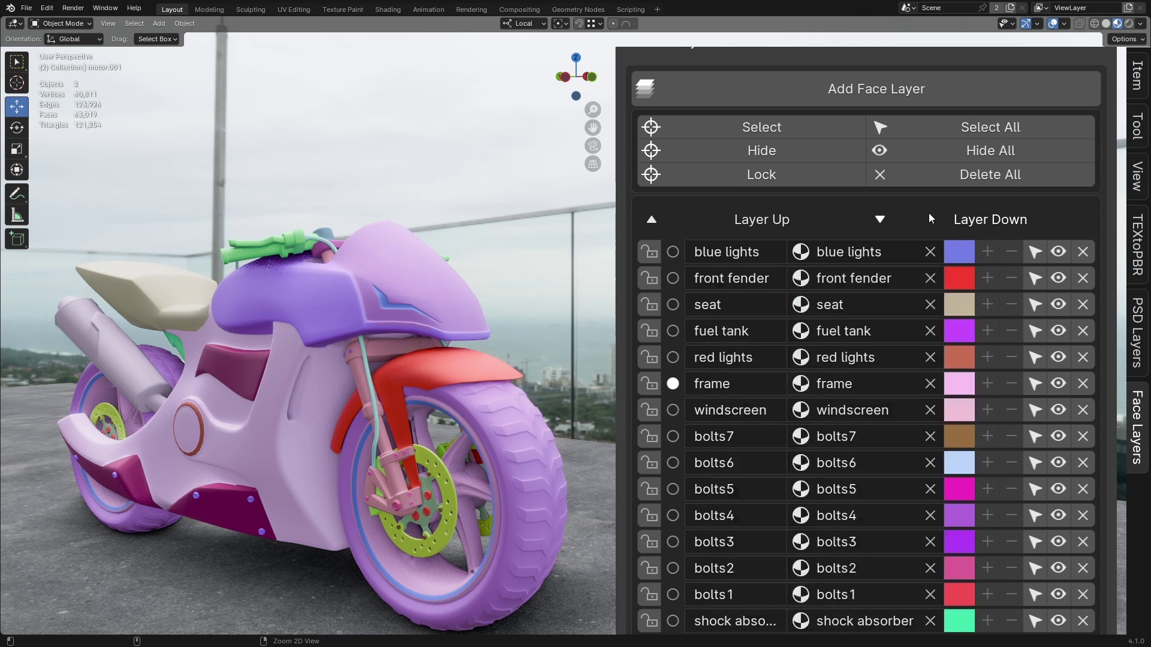
Try clearing the materials from all face layers while keeping them in the file, and undo the clearing
scroll(931, 218, "down", 15)
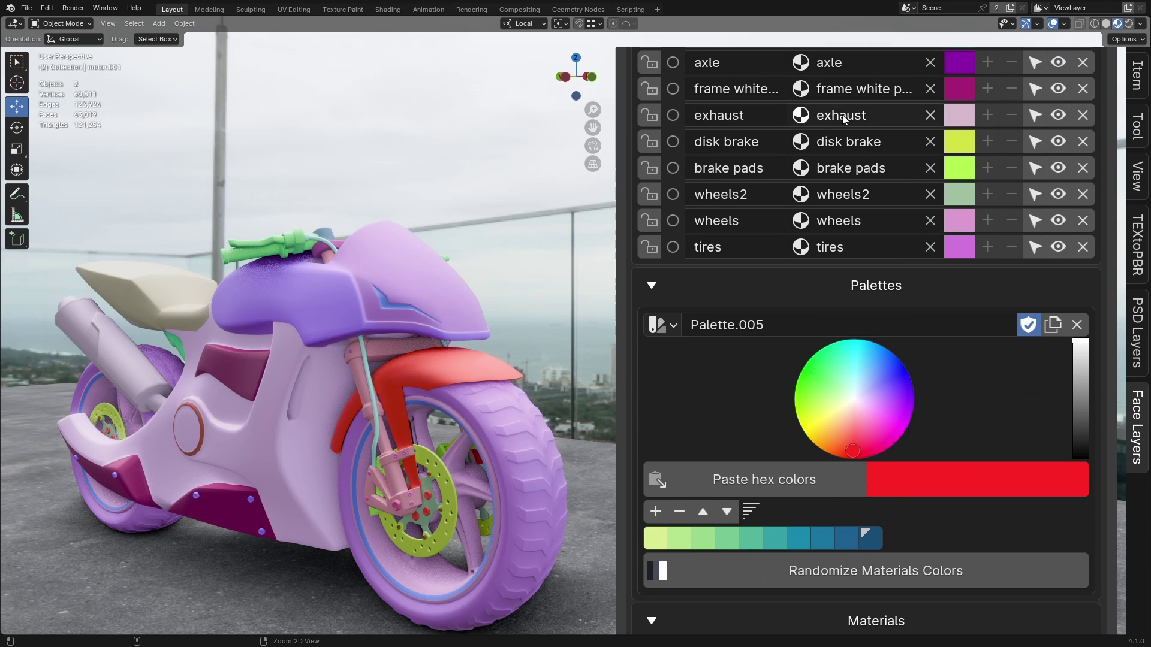
scroll(891, 259, "down", 15)
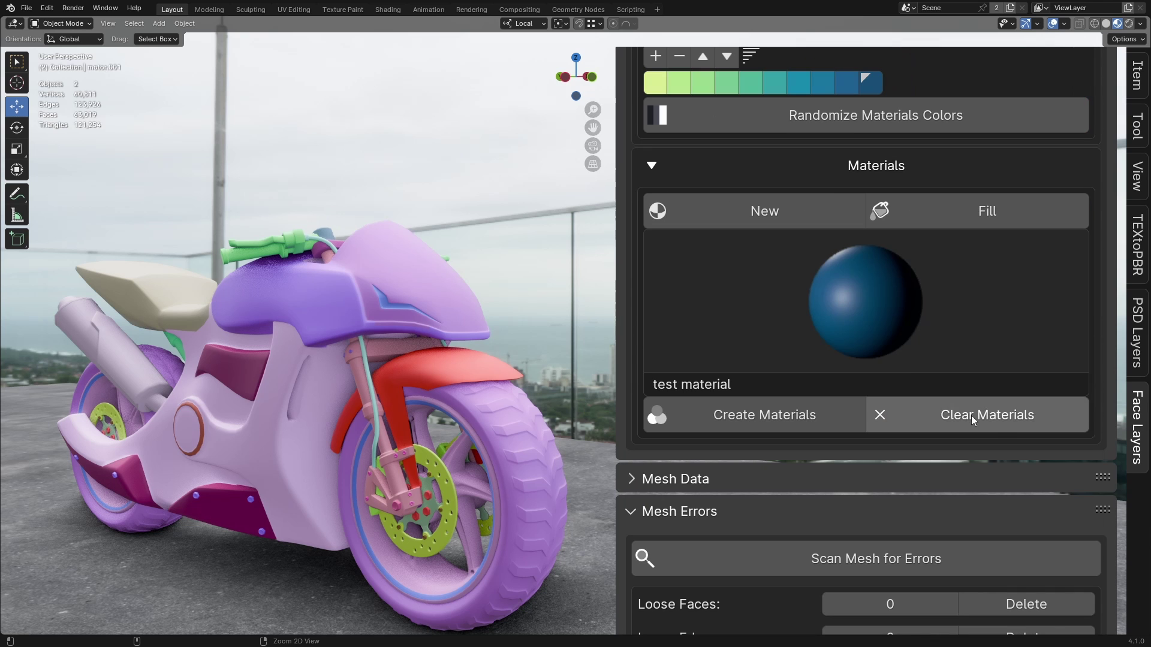
left_click(976, 414)
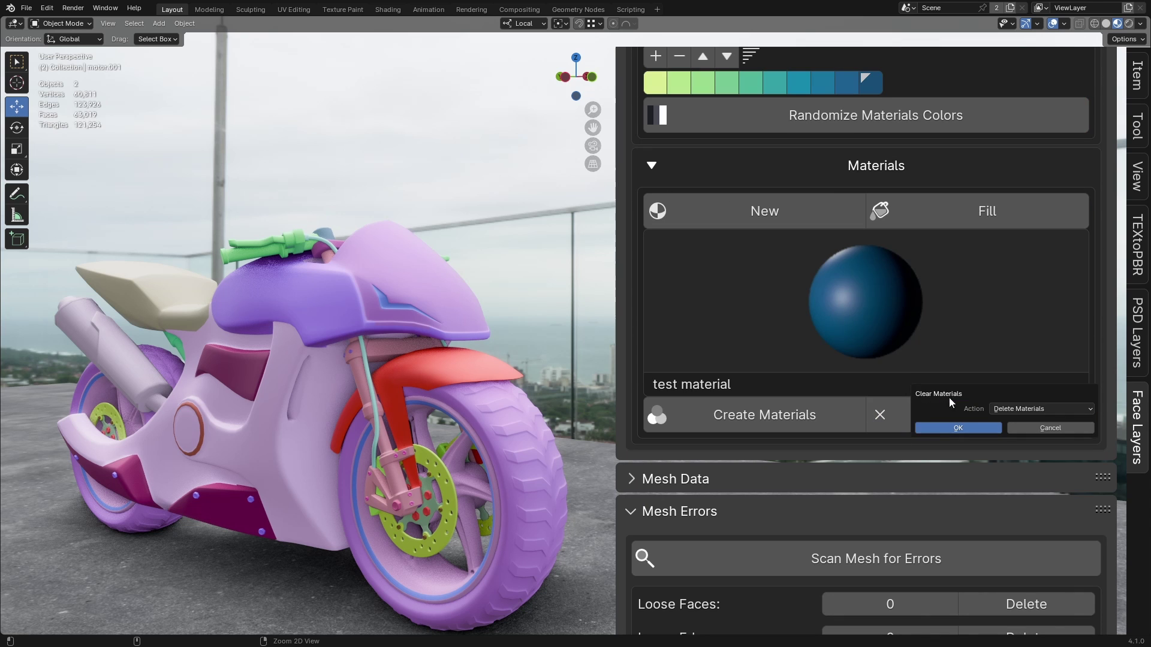
left_click(1017, 410)
left_click(1019, 427)
left_click(978, 428)
left_click(767, 338)
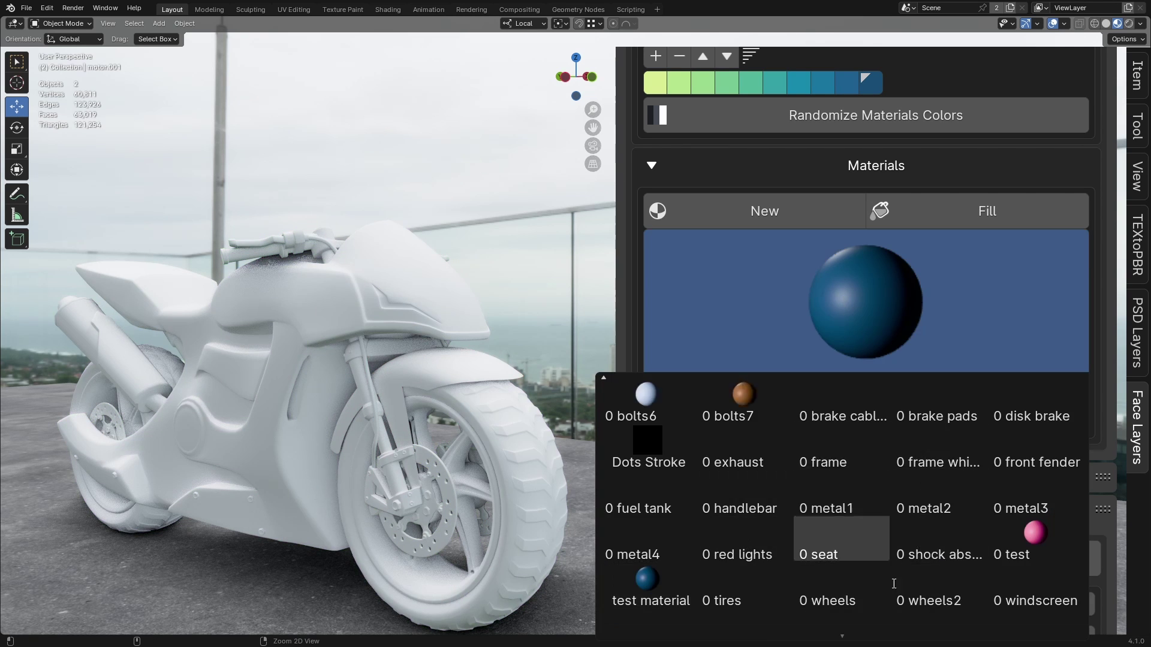
key("ctrl+z")
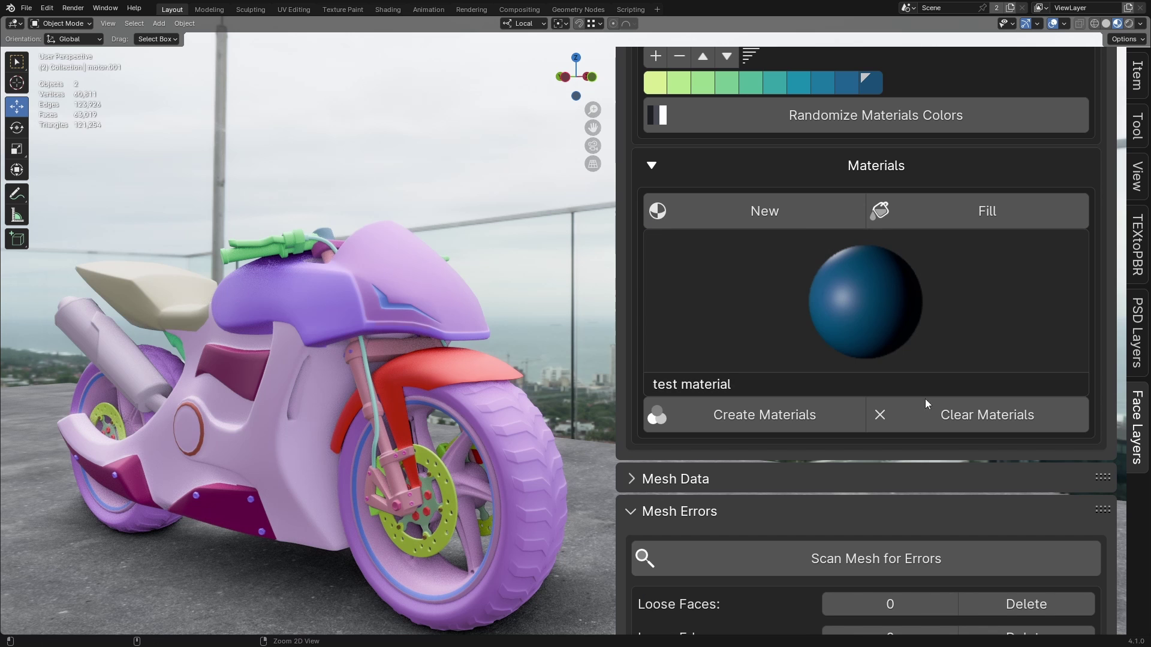
Clear the face layers' materials with the Delete Materials action and check the material list
left_click(959, 419)
left_click(998, 415)
left_click(995, 444)
left_click(955, 434)
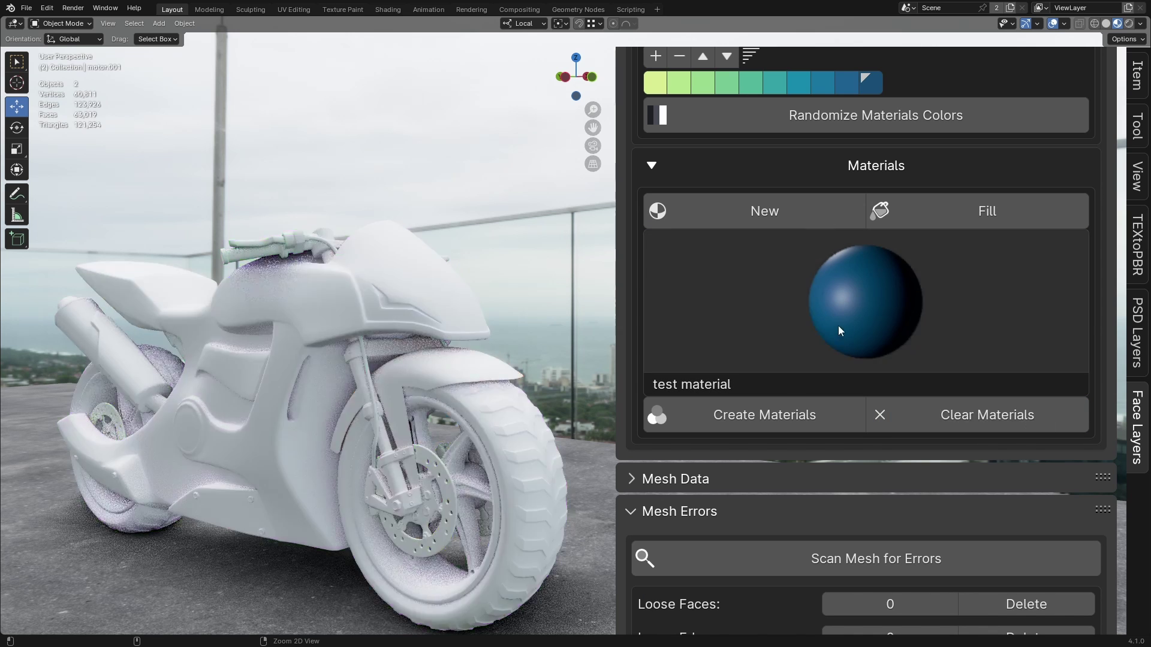
left_click(684, 273)
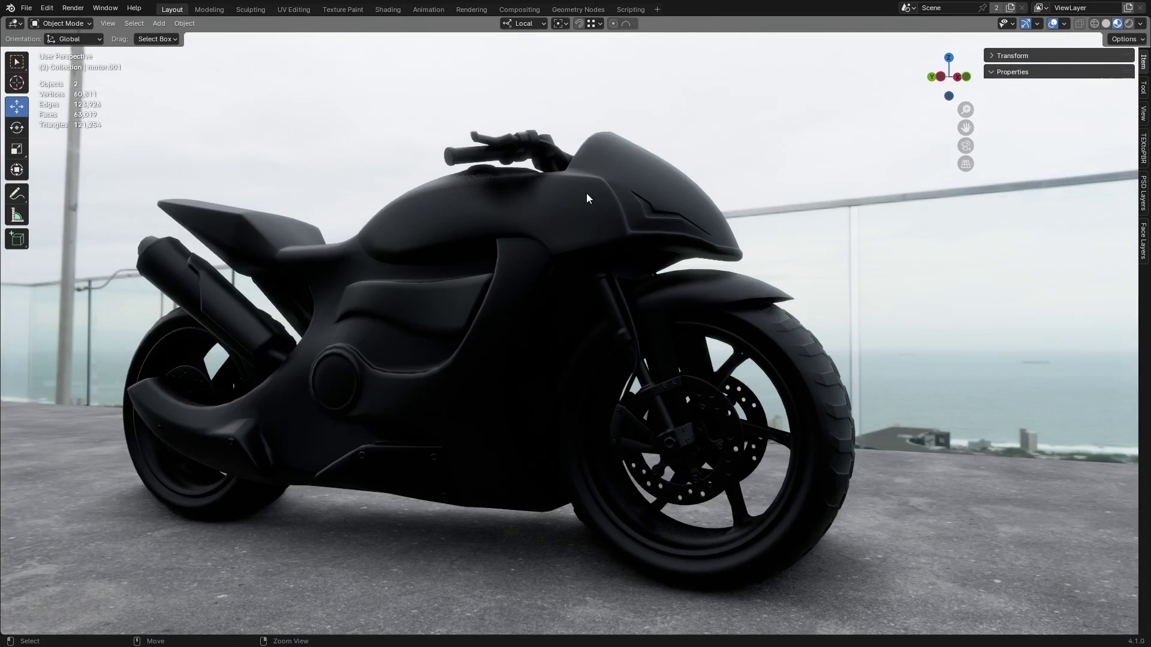
Select the fuel tank face layer by picking it on the motorcycle, and also select the bolts3 layer from the face layers popup
key("shift+f")
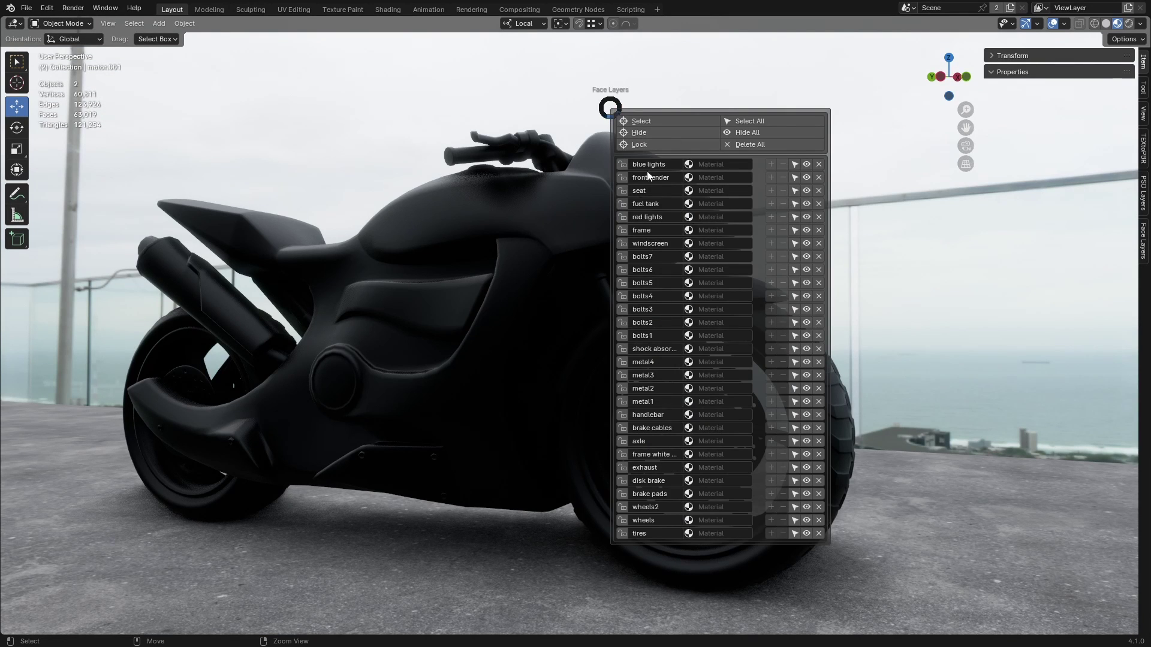
left_click(637, 123)
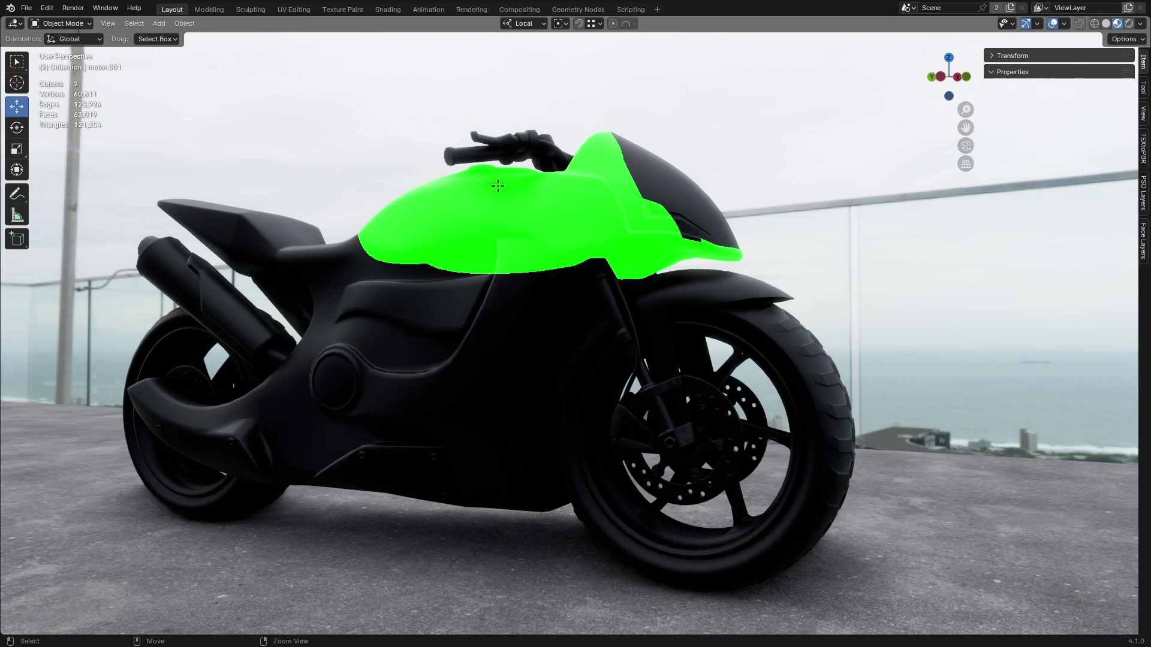
left_click(462, 190)
key("Tab")
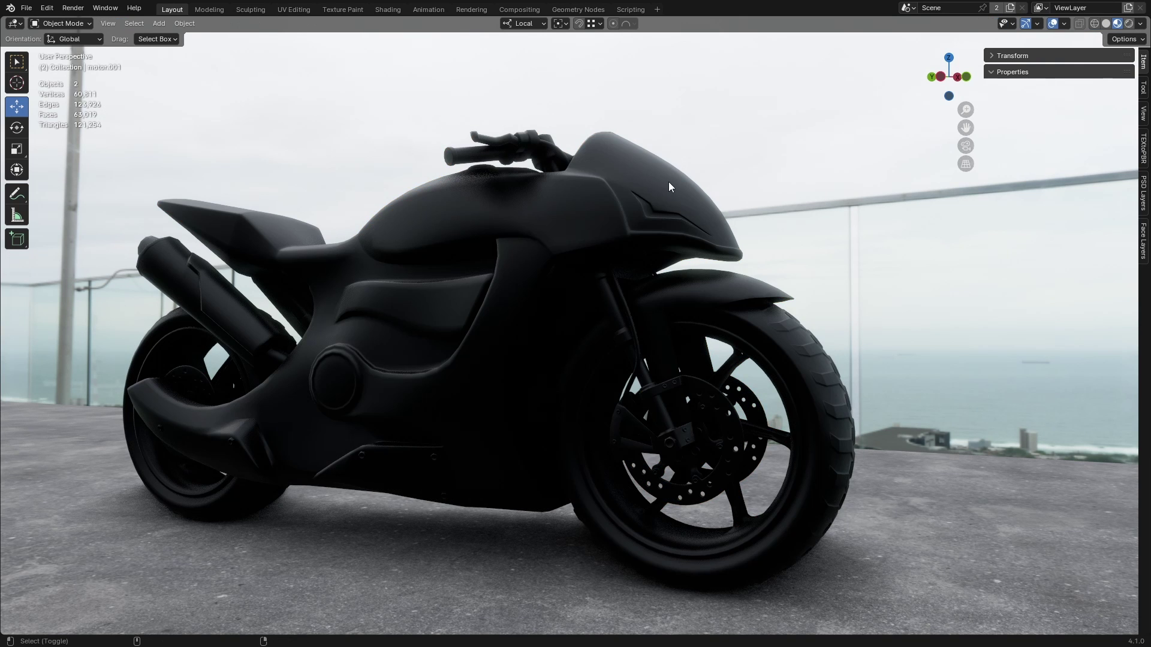
key("shift+f")
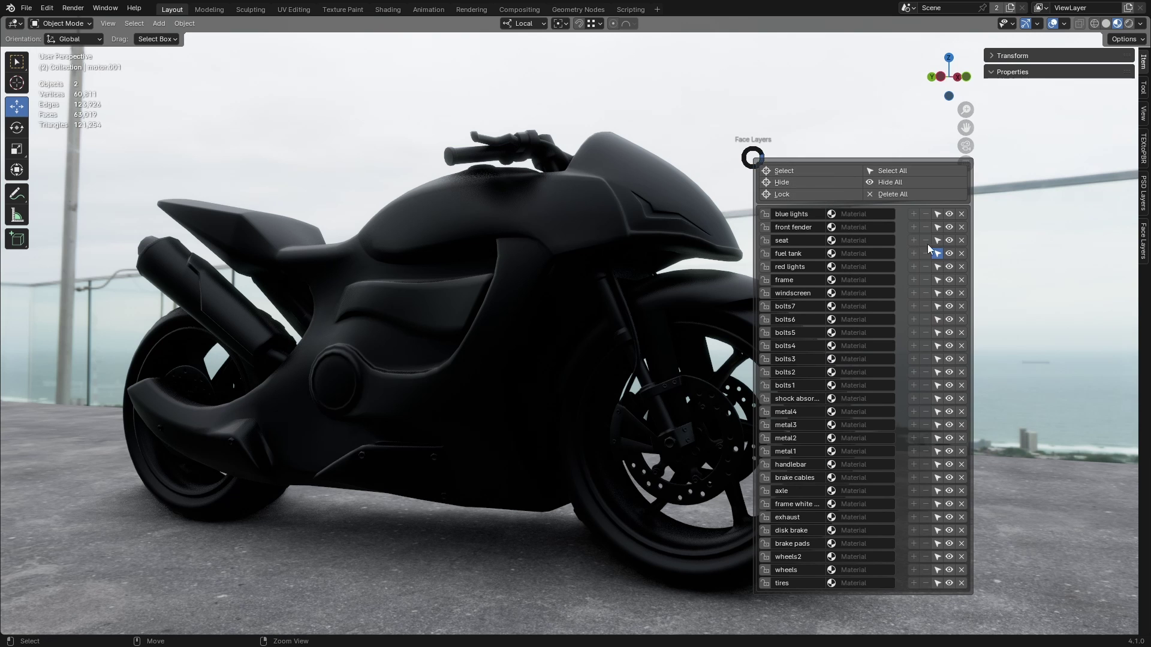
left_click(937, 359)
Hide the seat face layer by picking it on the motorcycle in Edit Mode
key("alt+f")
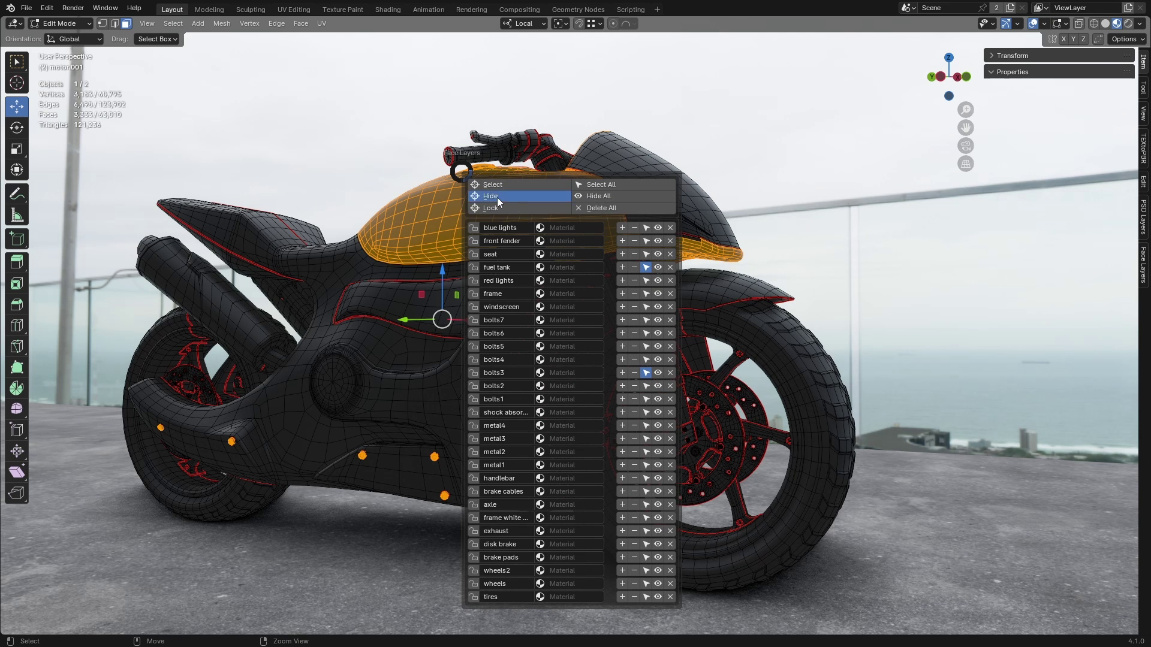
key("Tab")
key("Tab")
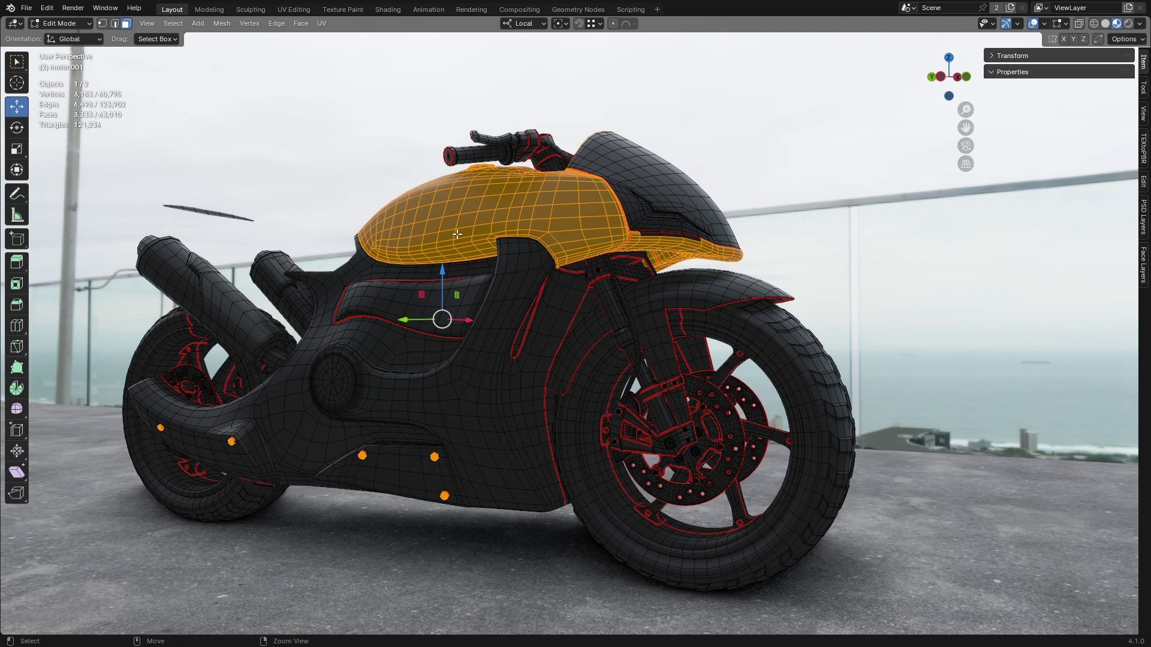
Paint red strokes across the motorcycle's fuel tank in Texture Paint mode, and return to Object Mode
key("ctrl+Tab")
mouse_move(485, 200)
middle_mouse_down()
mouse_move(512, 257)
mouse_move(519, 224)
middle_mouse_up()
mouse_move(444, 243)
left_mouse_down()
mouse_move(464, 260)
mouse_move(606, 270)
mouse_move(665, 288)
left_mouse_up()
middle_click_drag(665, 288, 581, 320)
mouse_move(580, 320)
left_mouse_down()
mouse_move(617, 360)
mouse_move(618, 456)
mouse_move(659, 390)
left_mouse_up()
mouse_move(659, 390)
middle_mouse_down()
mouse_move(669, 393)
mouse_move(609, 380)
middle_mouse_up()
key("ctrl+Tab")
Search the keymap preferences by name for "face layer" shortcuts
left_click(48, 9)
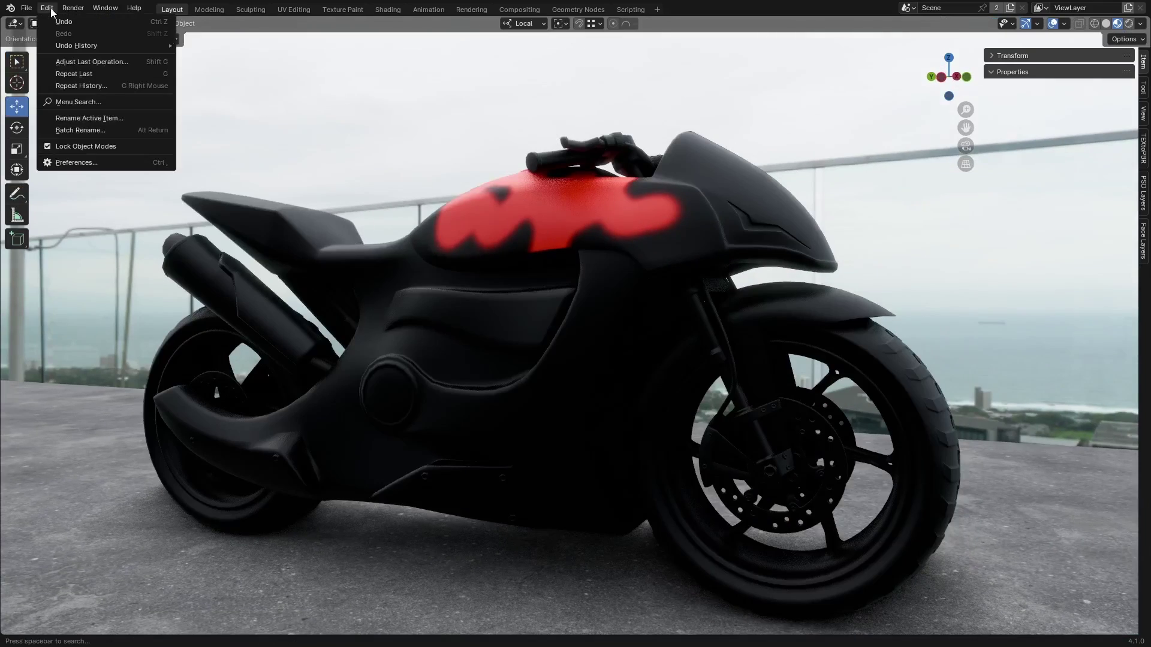
mouse_move(47, 7)
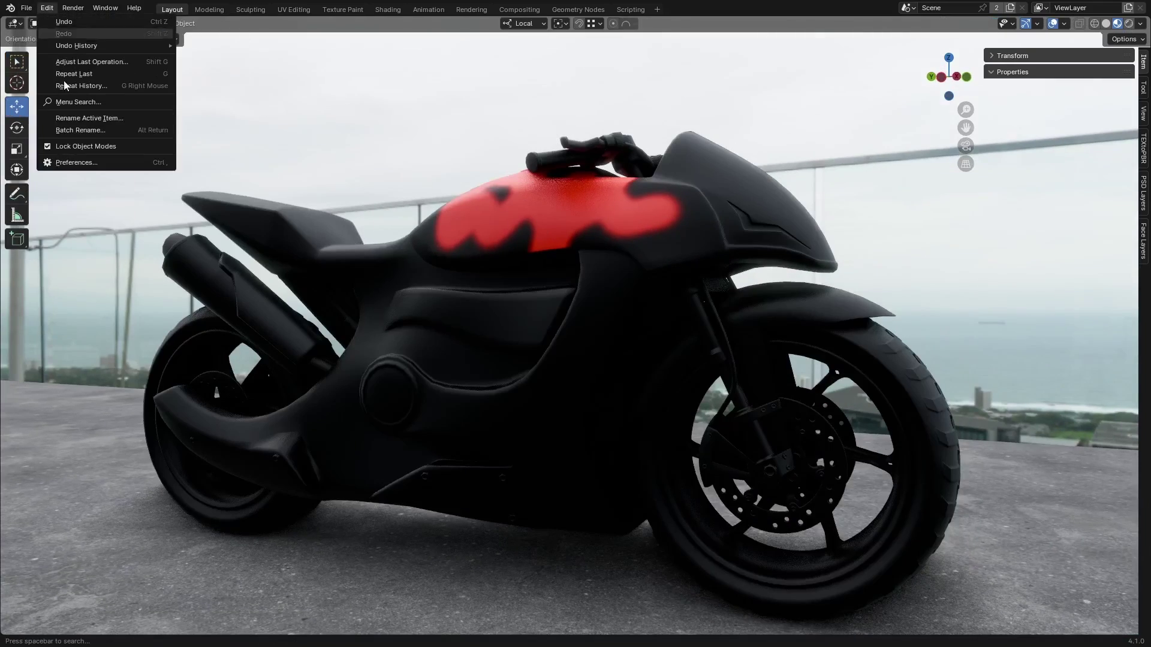
left_click(76, 164)
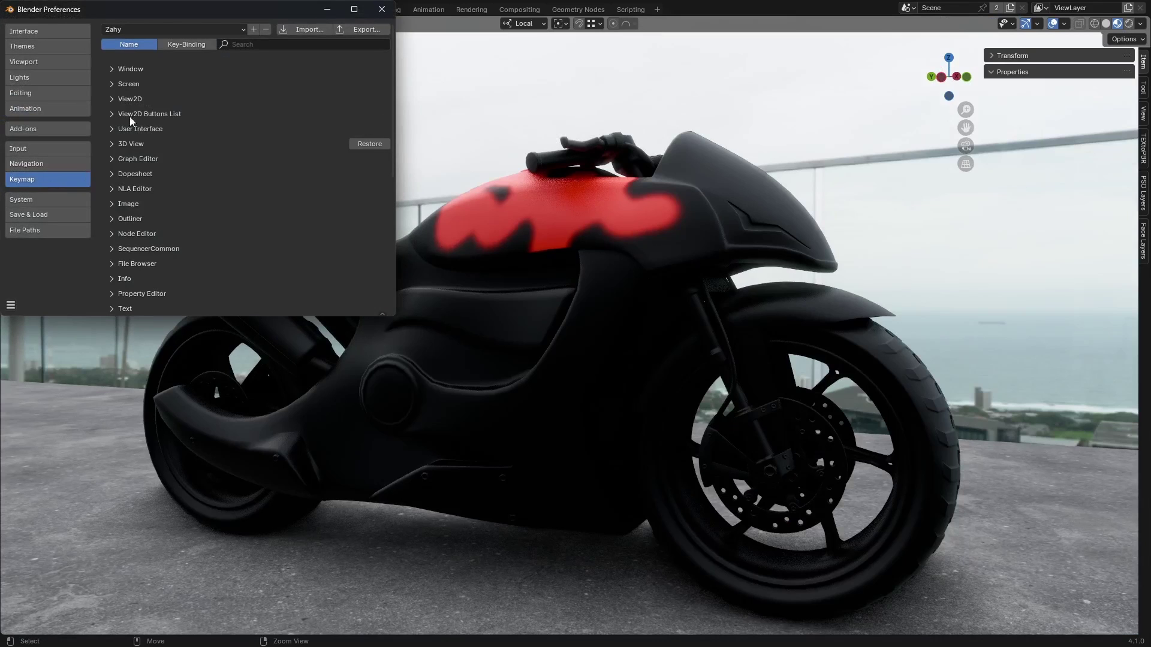
left_click(254, 44)
type("fa")
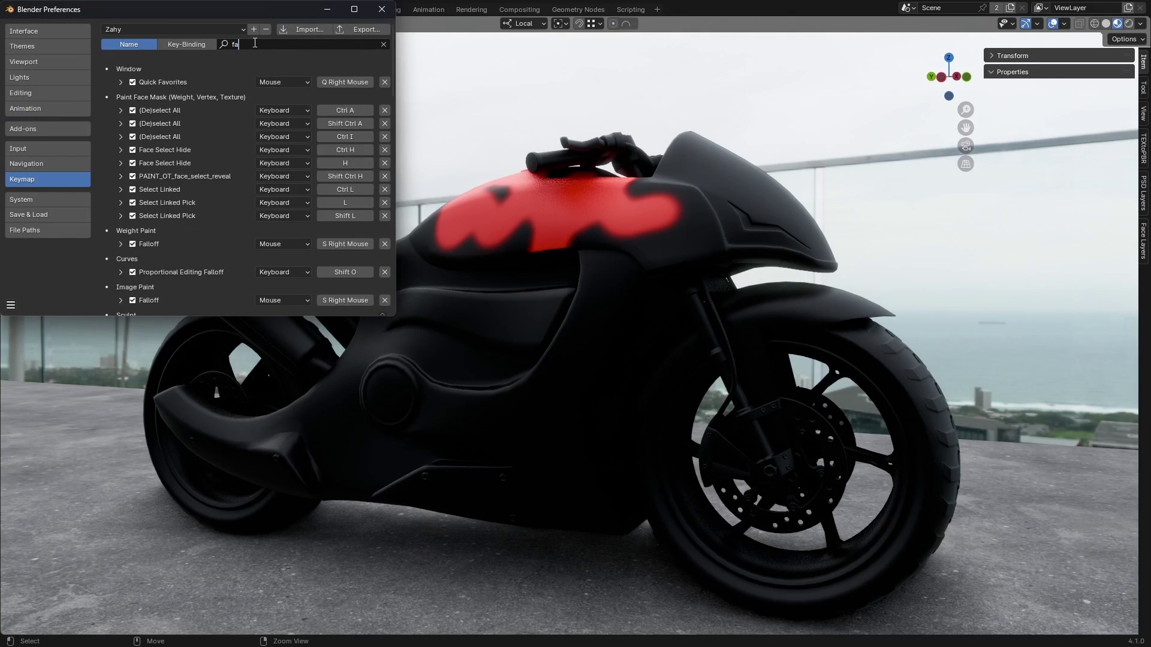
type("ce layer")
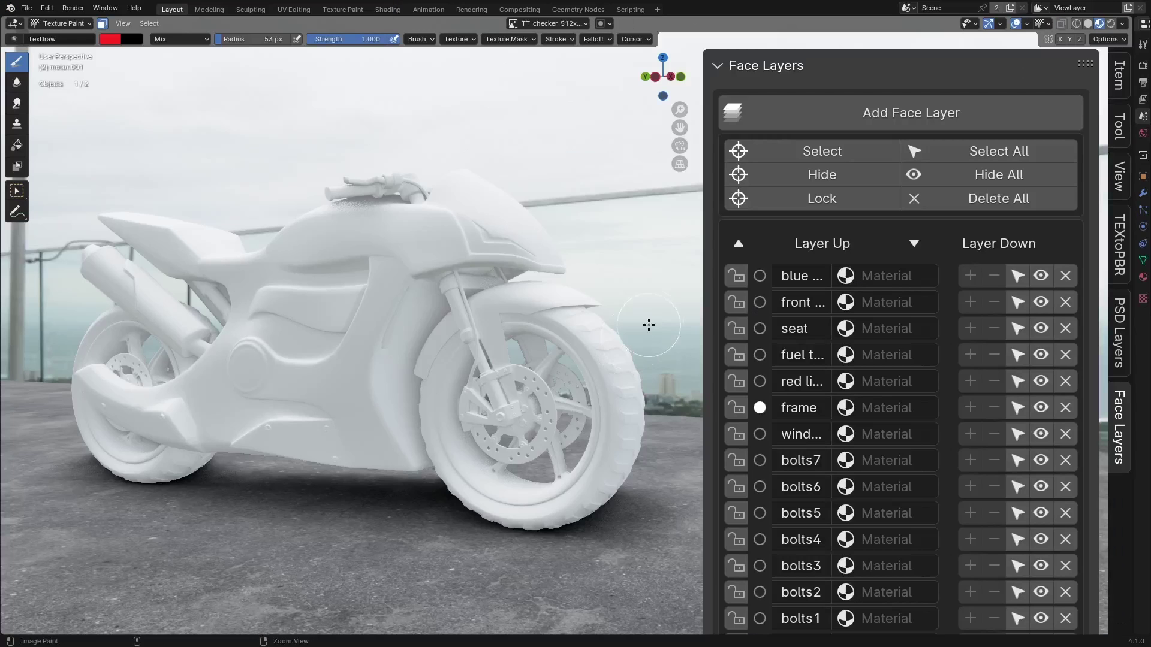
Make the blue lights face layer active and bring up the Face Layers UI settings in the scene properties
middle_click_drag(572, 275, 528, 272)
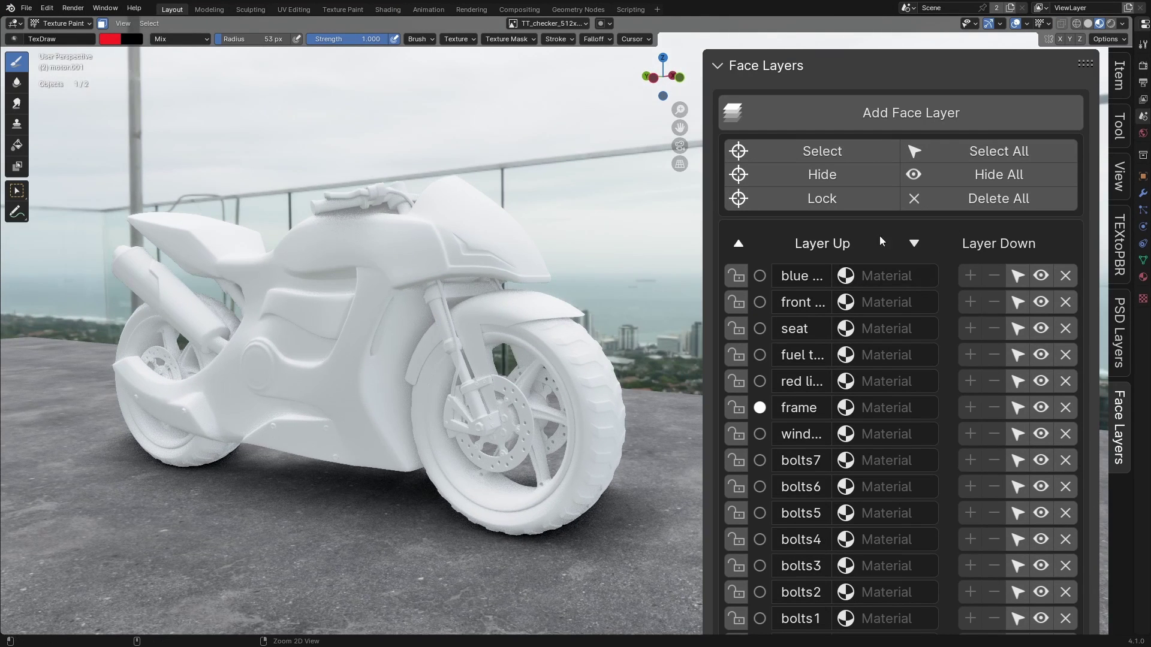
left_click(760, 276)
left_click_drag(1135, 108, 949, 139)
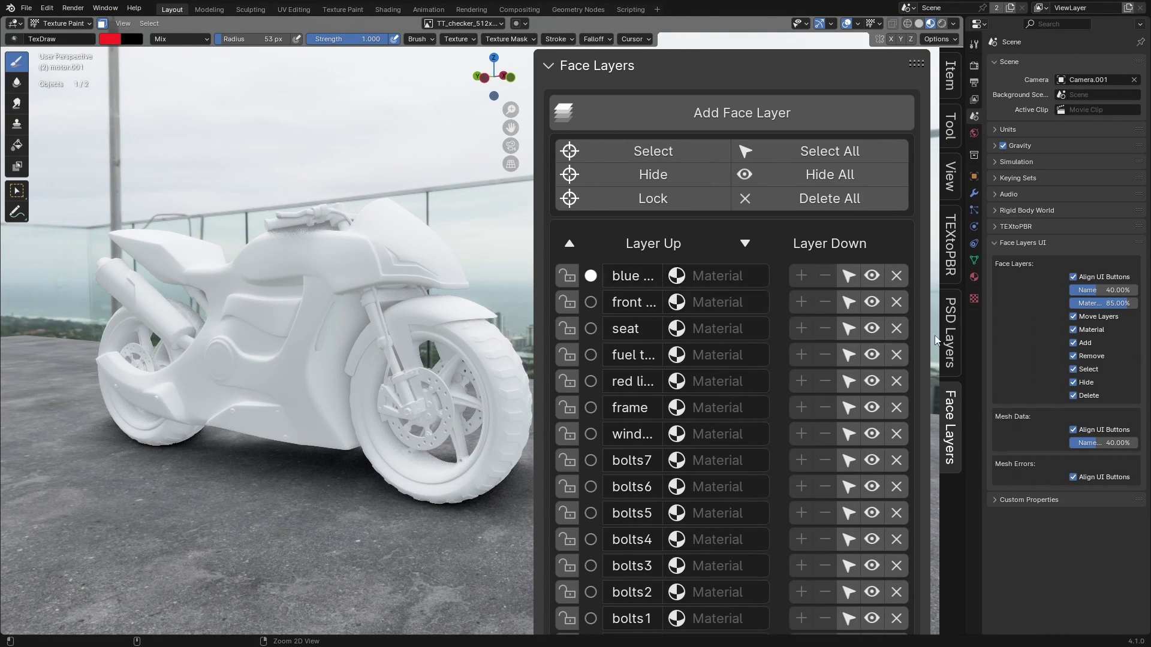
left_click(977, 24)
left_click(1015, 244)
left_click(1015, 246)
Turn off the Move Layers, Material, Add and Remove options for the face layer rows and set the name width to 100%
left_click(1073, 276)
left_click(1072, 276)
left_click(1073, 316)
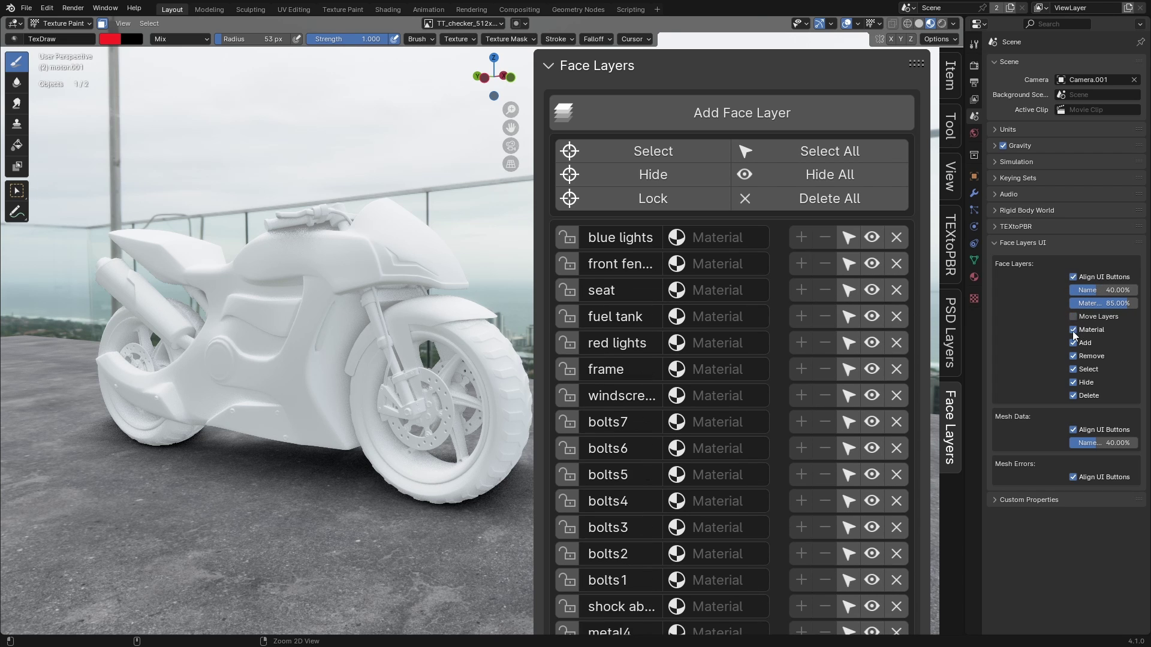
left_click(1073, 331)
left_click(1072, 343)
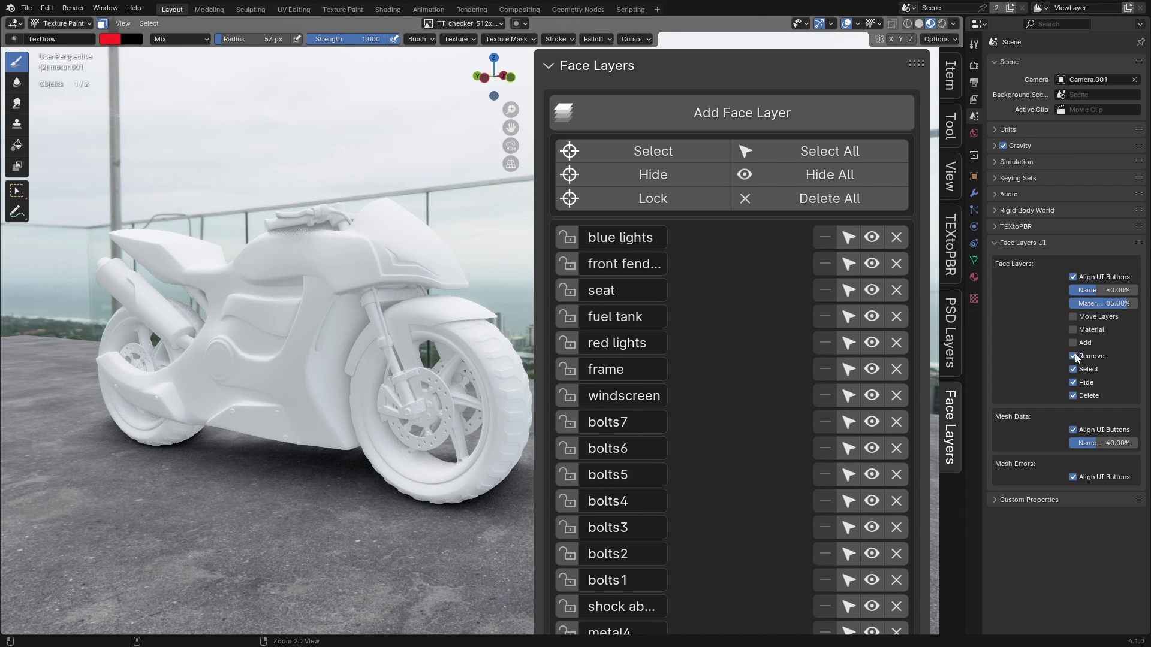
left_click(1073, 356)
left_click(1074, 370)
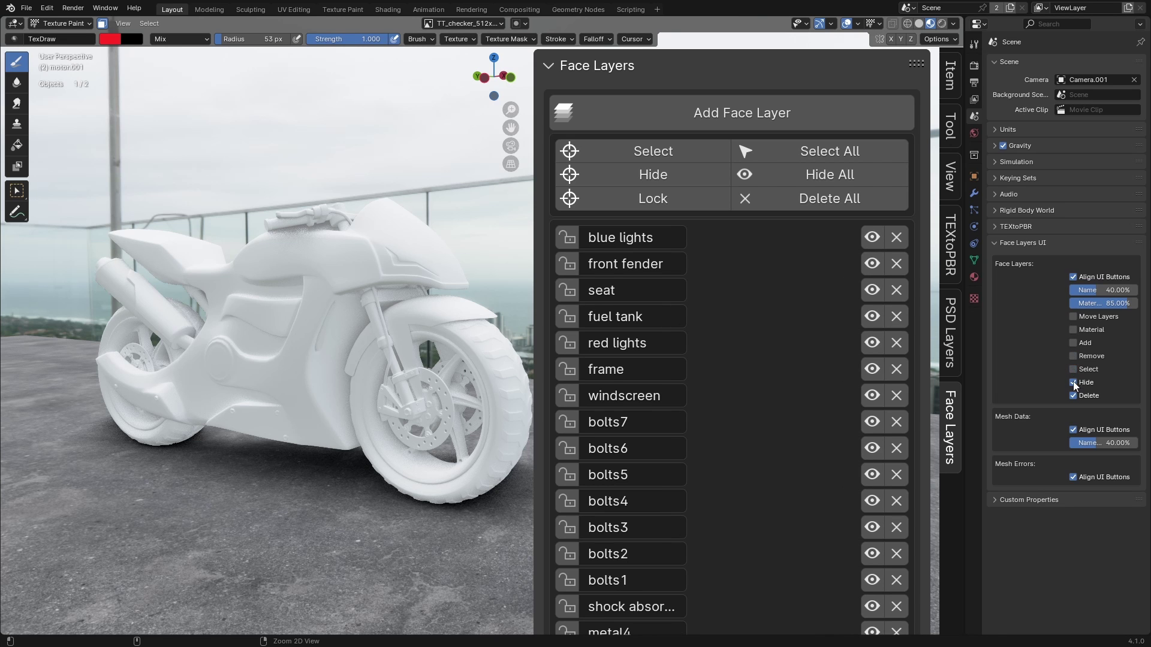
left_click(1073, 369)
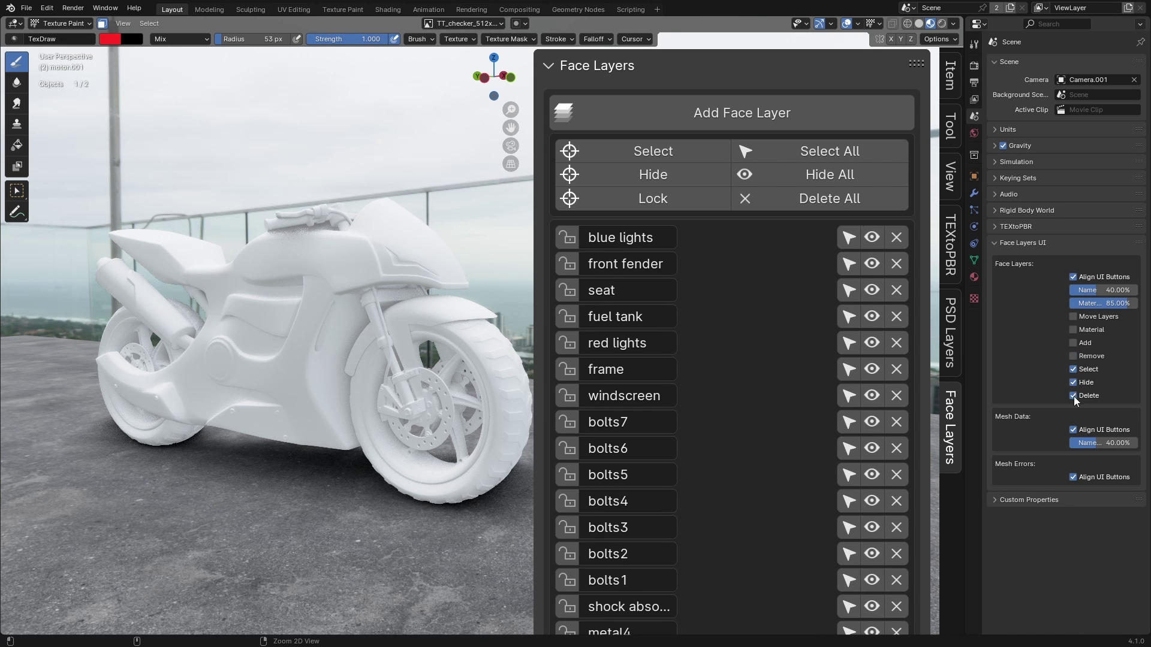
left_click_drag(1100, 290, 1139, 290)
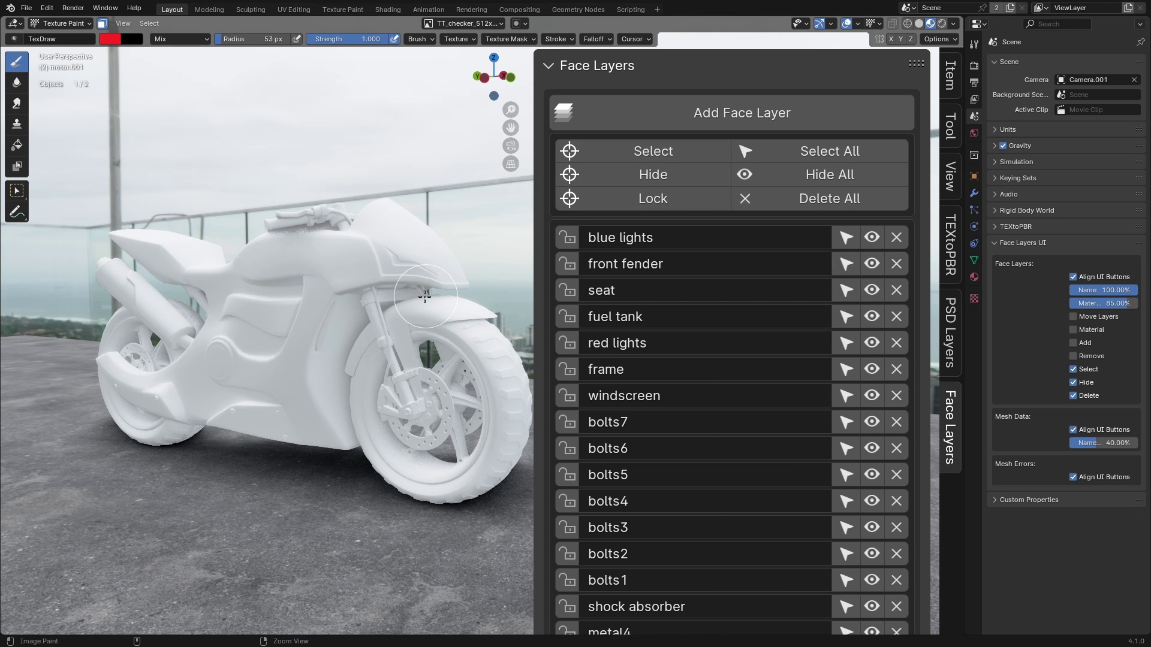
middle_click_drag(425, 296, 397, 318)
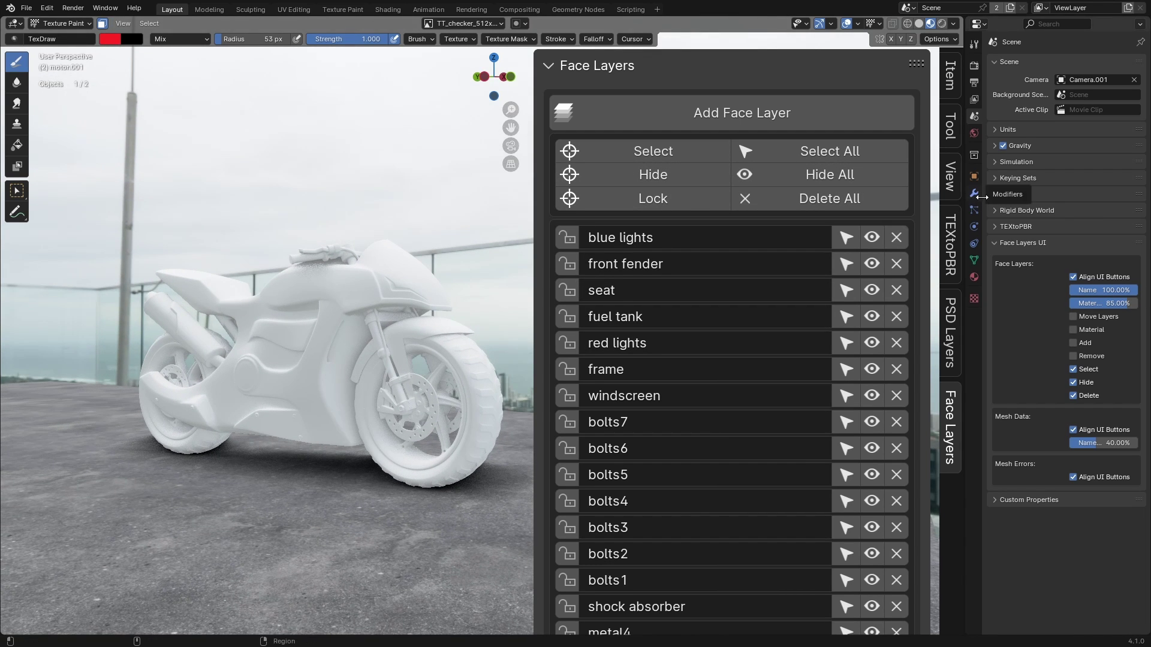
scroll(318, 311, "up", 1)
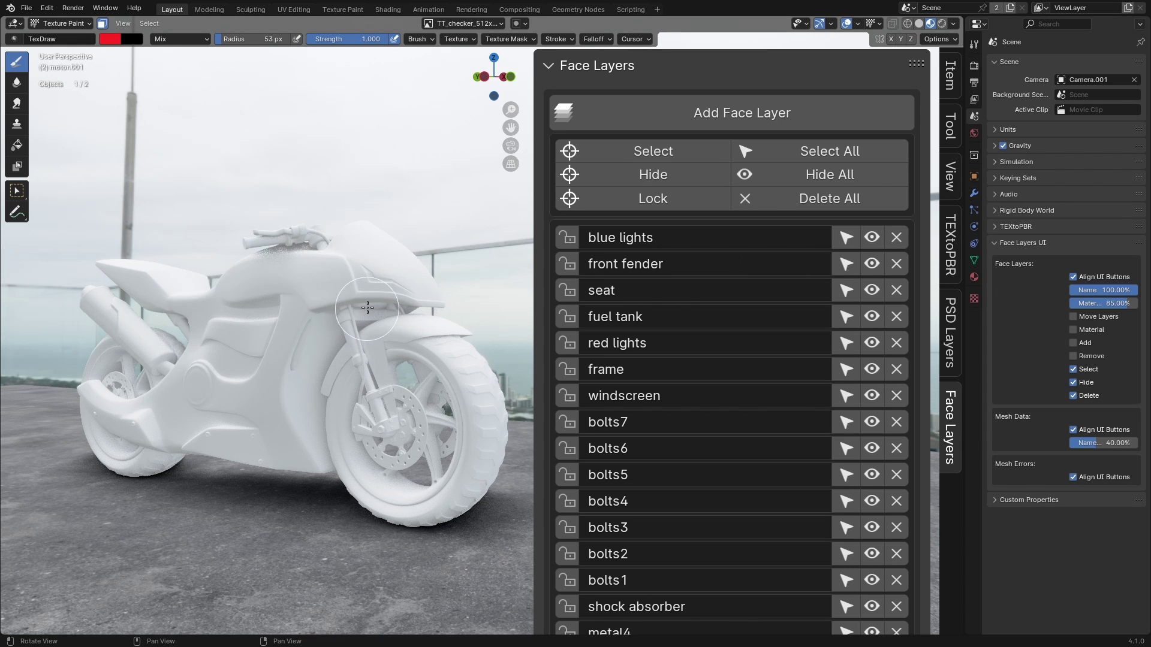
scroll(372, 300, "up", 1)
middle_click_drag(373, 299, 386, 298)
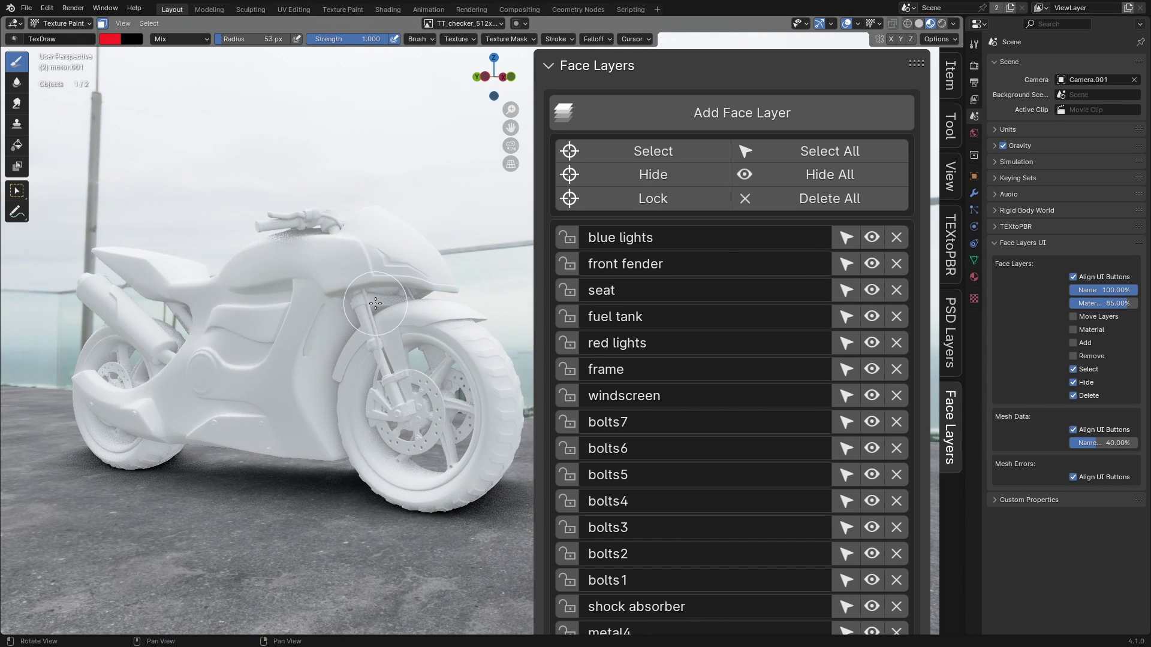